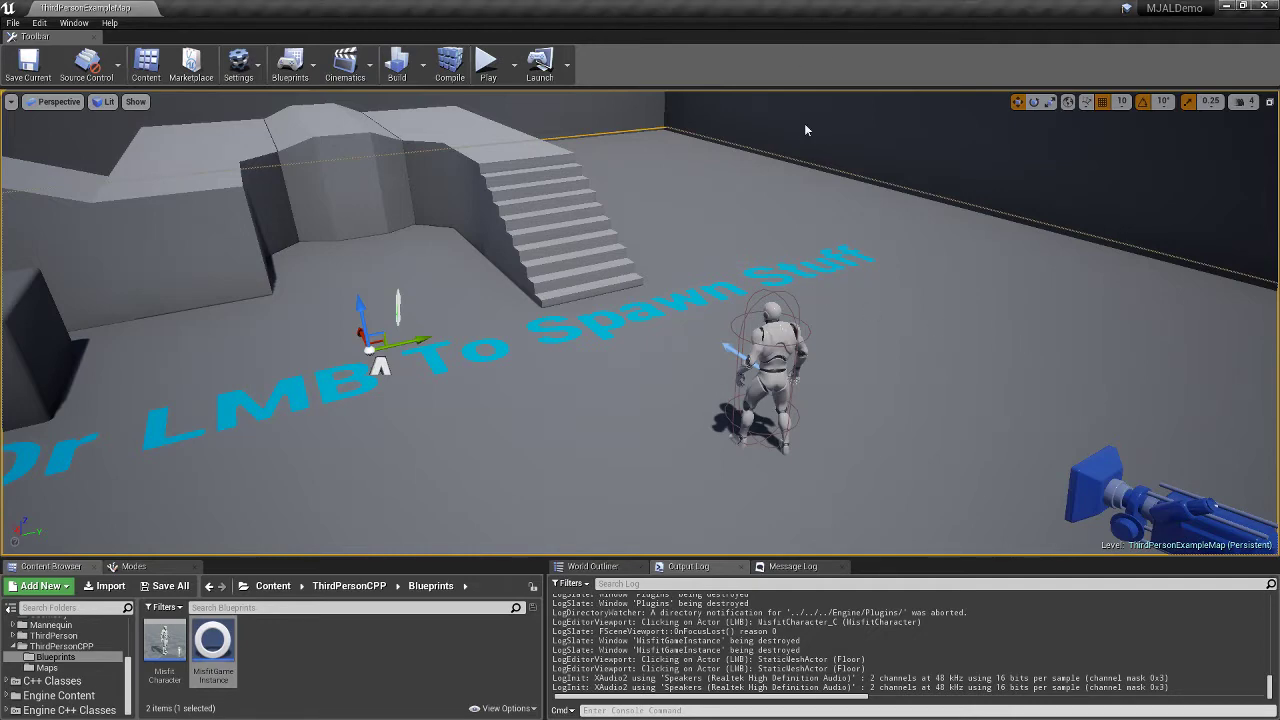
pyautogui.moveTo(823, 345); pyautogui.dragTo(467, 540, button='right')
pyautogui.press('s')
pyautogui.press('w')
pyautogui.press('s')
pyautogui.press('s')
pyautogui.press('w')
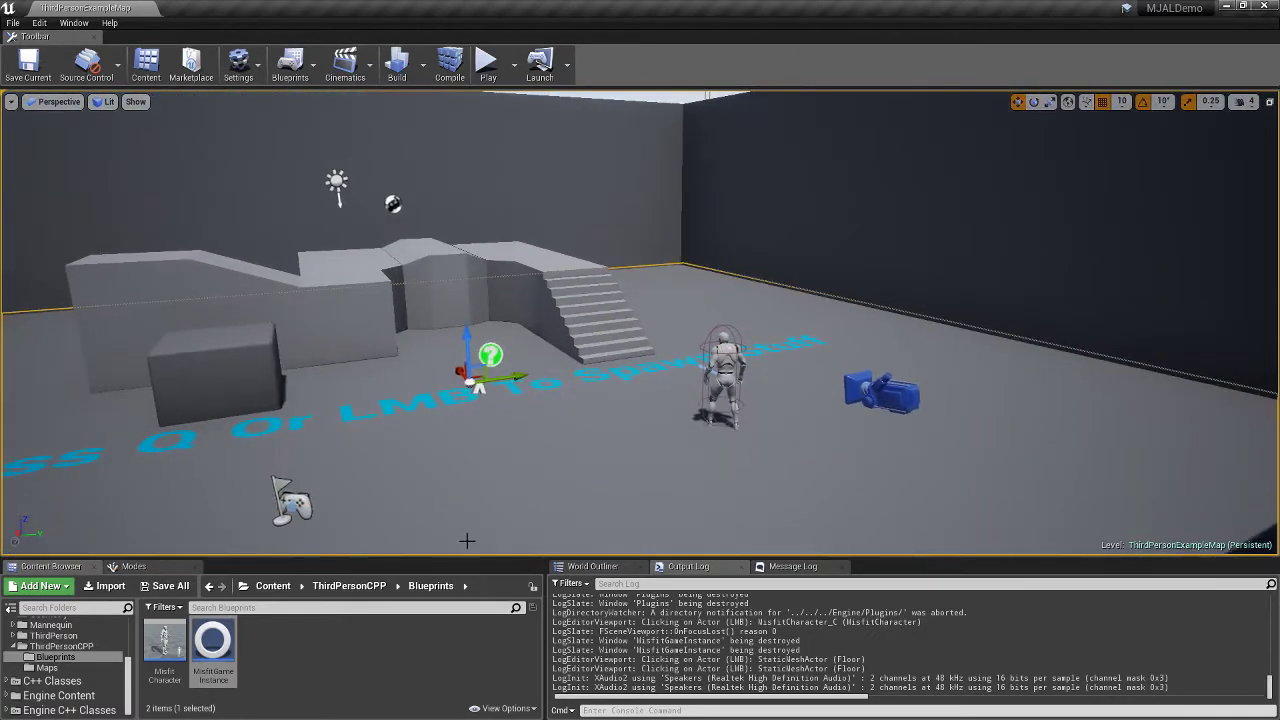
# Open the MisfitCharacter blueprint to view its event graph, and close its window.
pyautogui.doubleClick(166, 642)
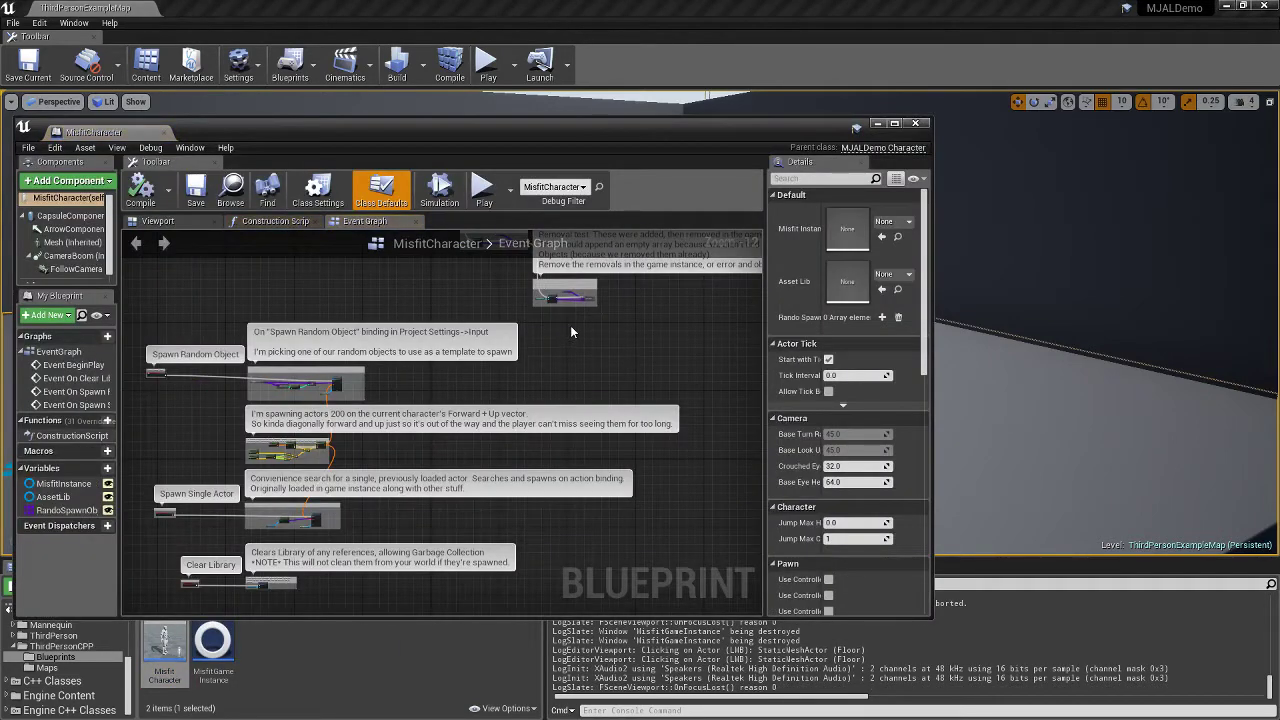
pyautogui.click(915, 124)
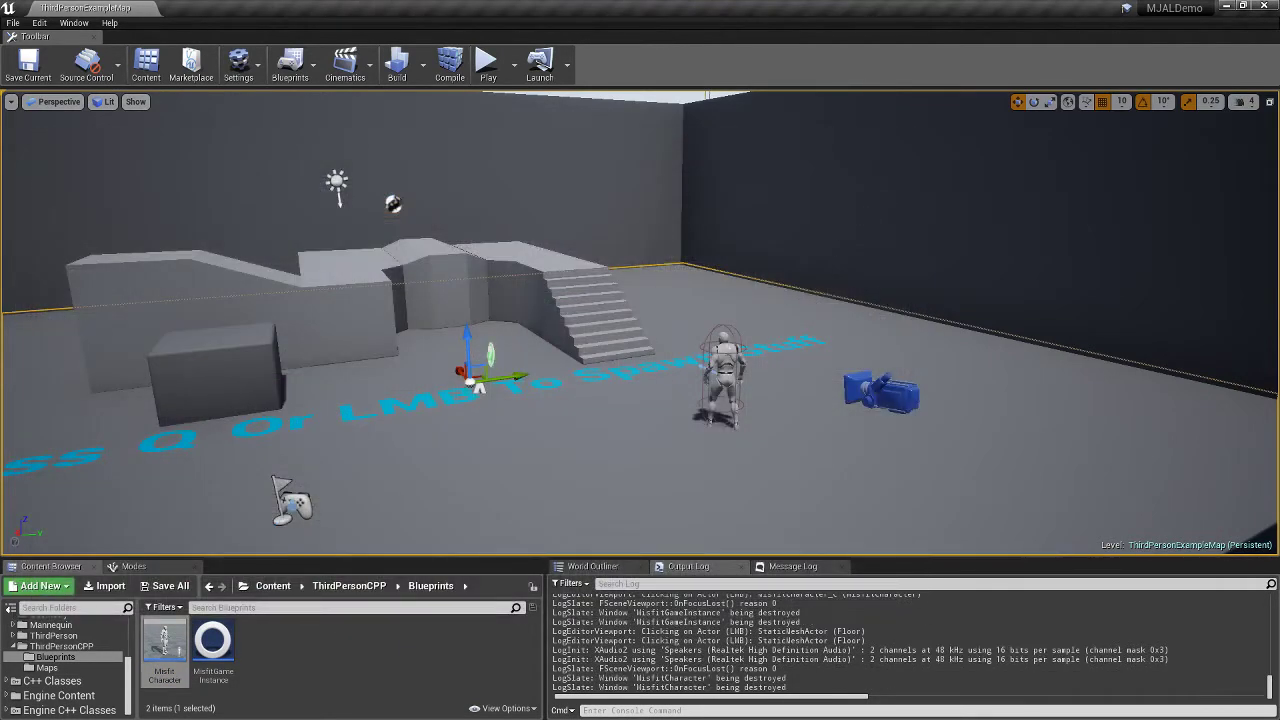
pyautogui.moveTo(640, 322); pyautogui.dragTo(680, 305, button='right')
# Play the level in the viewport, run the character toward the spawn text and spawn an object.
pyautogui.click(499, 77)
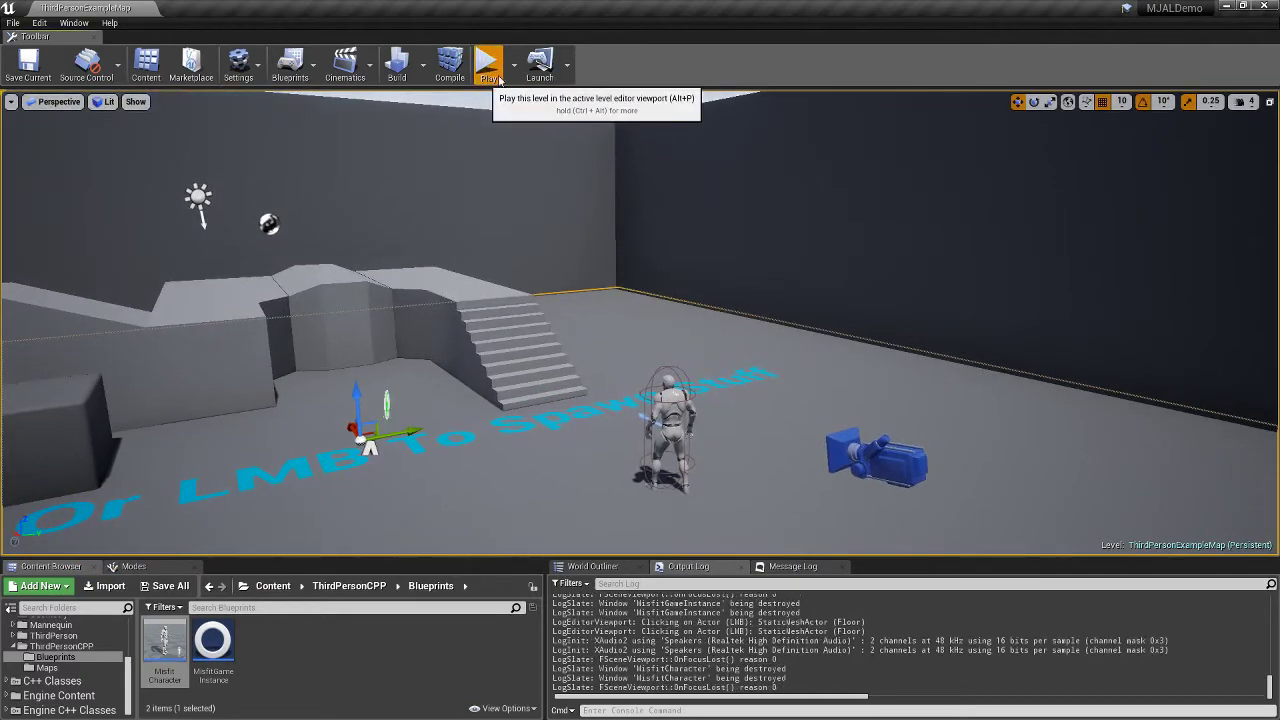
pyautogui.click(499, 79)
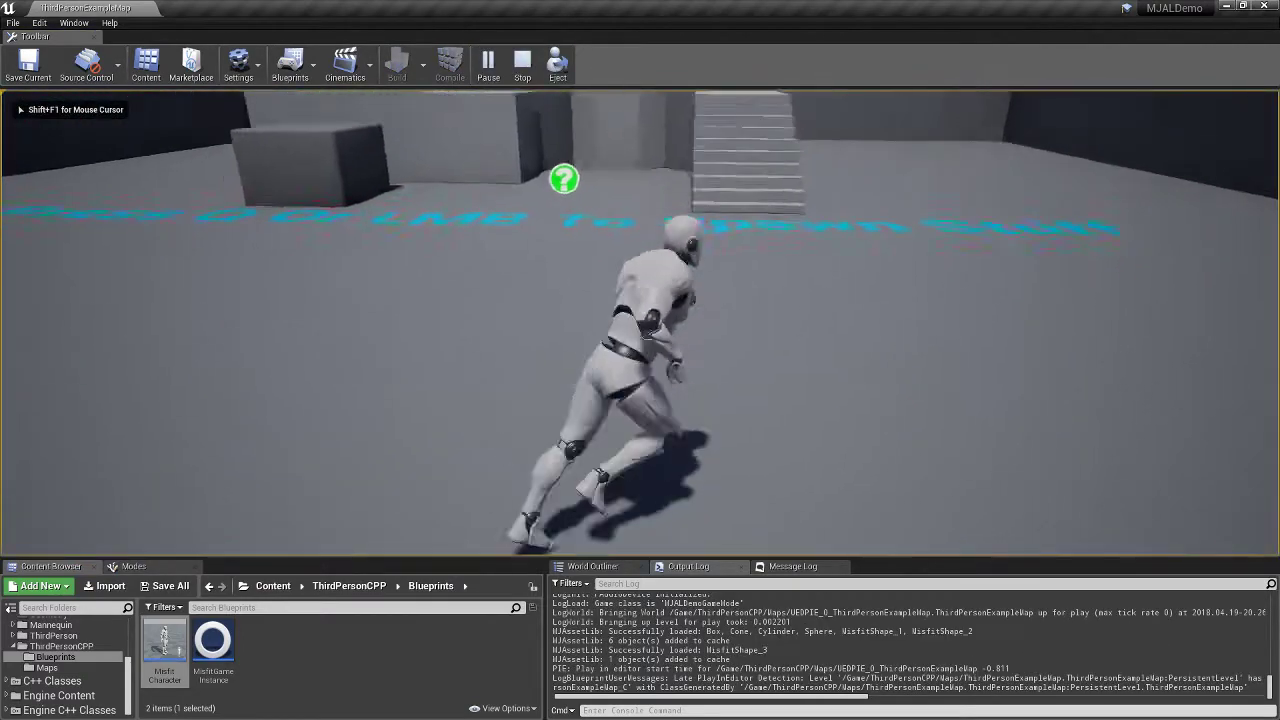
pyautogui.press('a')
pyautogui.press('d')
pyautogui.press('w')
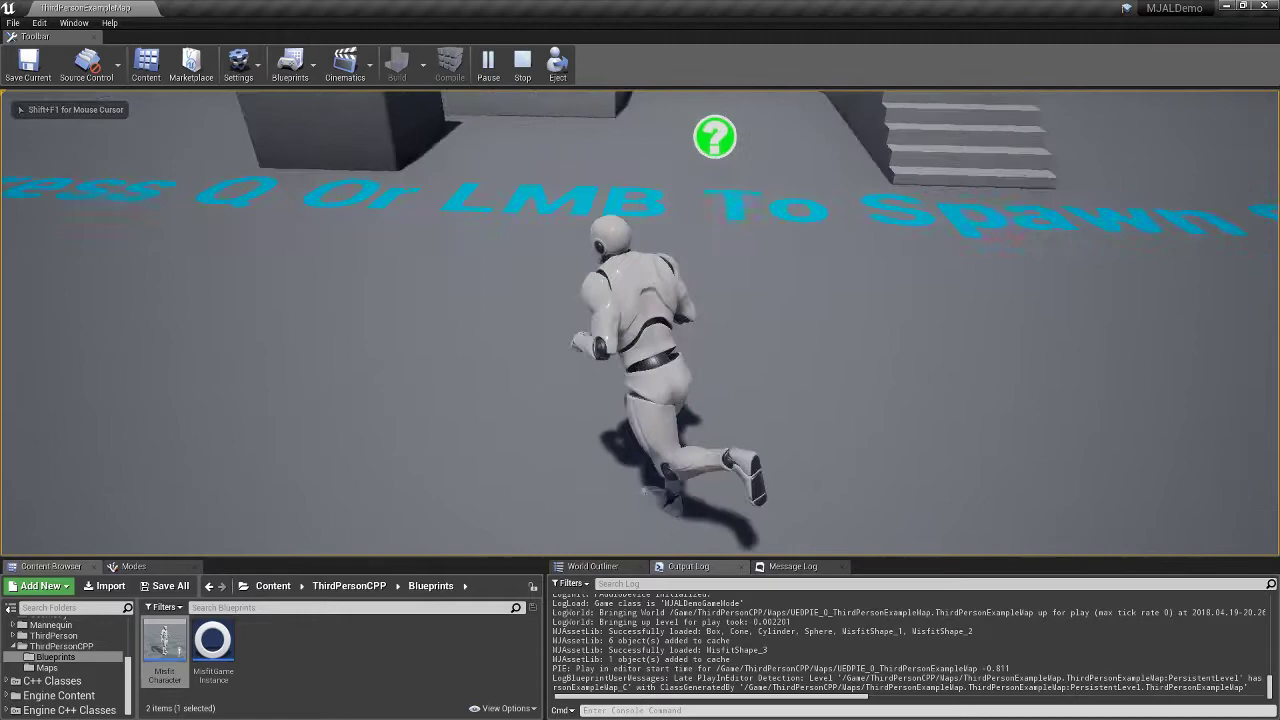
pyautogui.press('d')
pyautogui.press('a')
pyautogui.press('w')
pyautogui.press('q')
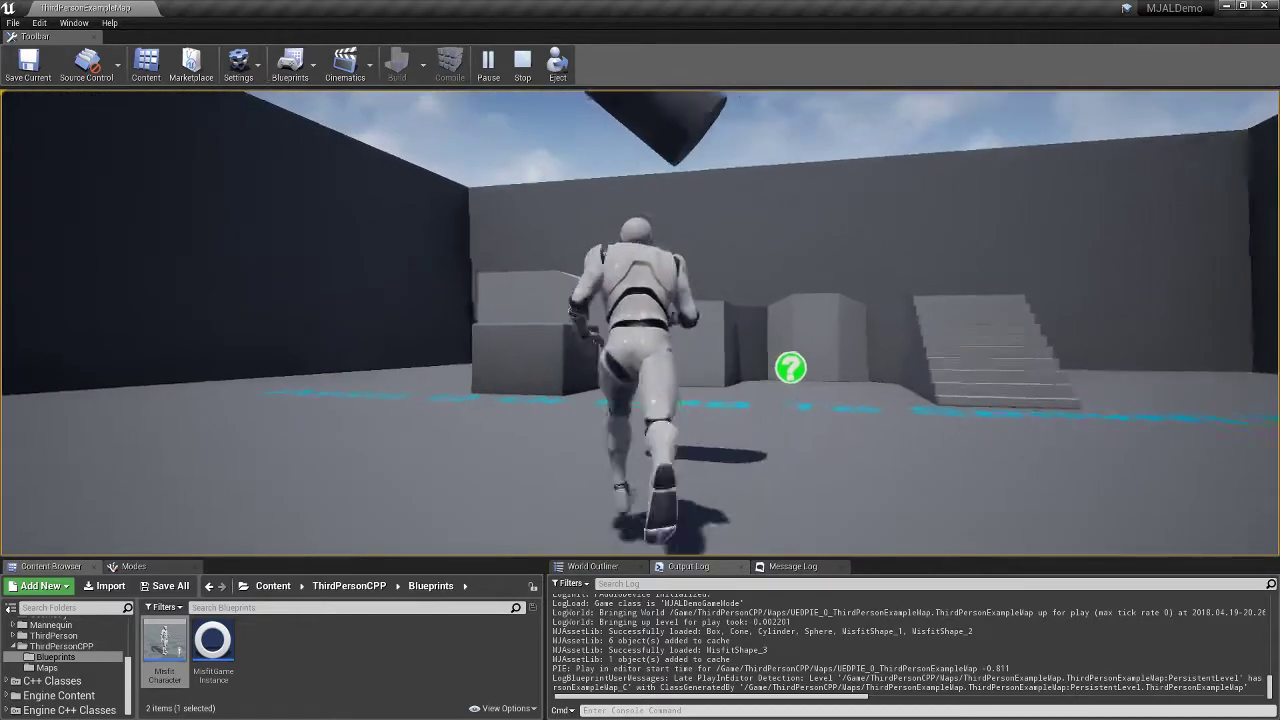
# Run the character around the level, spawning objects and checking the variety of shapes and text signs.
pyautogui.press('a')
pyautogui.press('d')
pyautogui.press('s')
pyautogui.press('d')
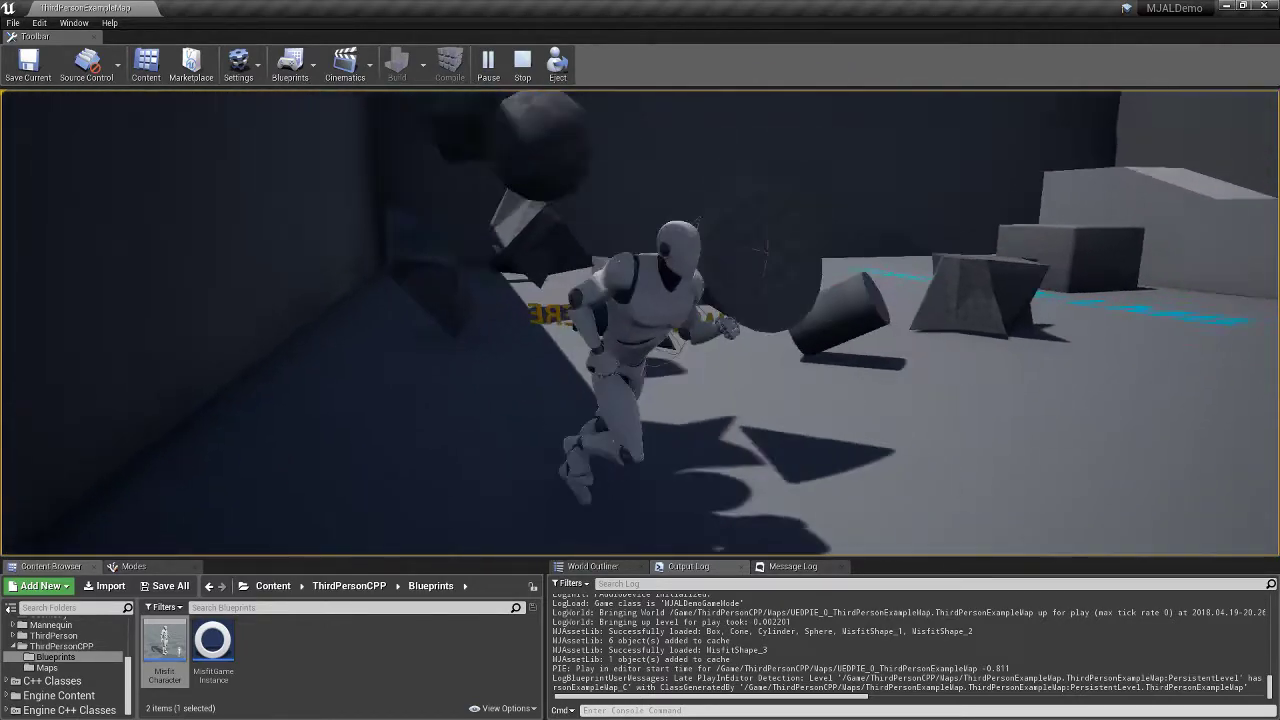
pyautogui.press('w')
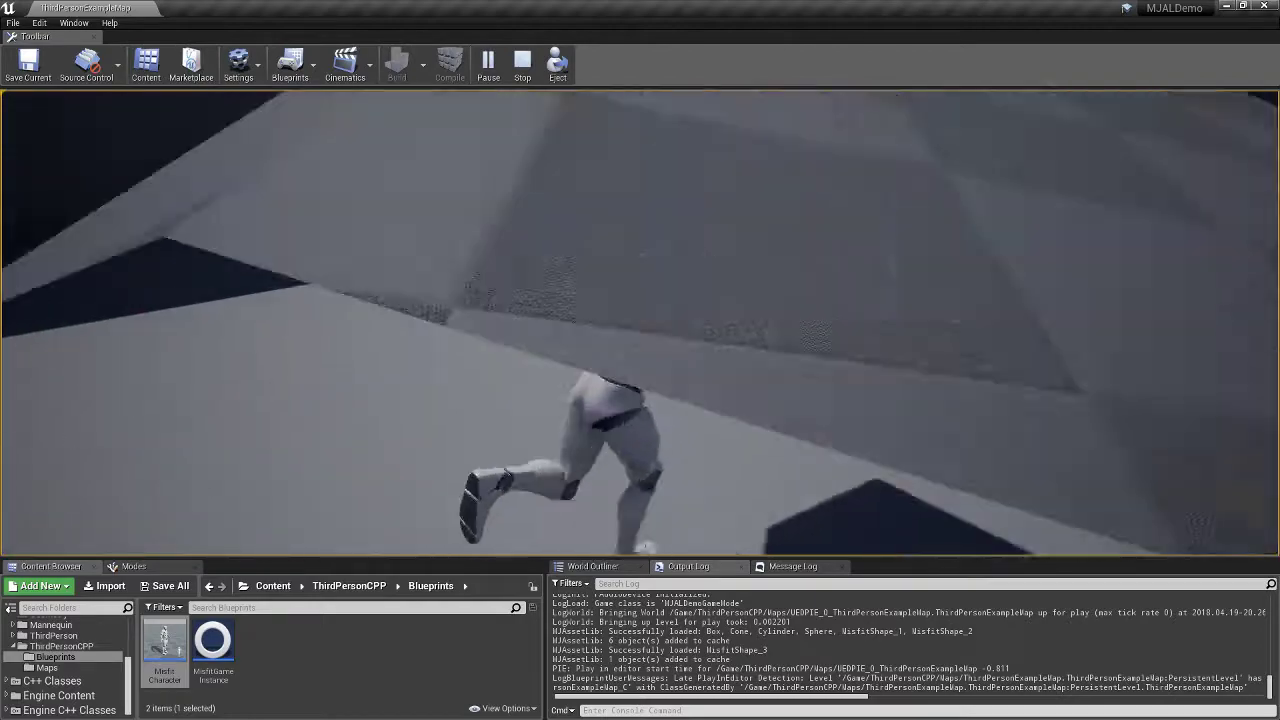
pyautogui.press('s')
pyautogui.press('w')
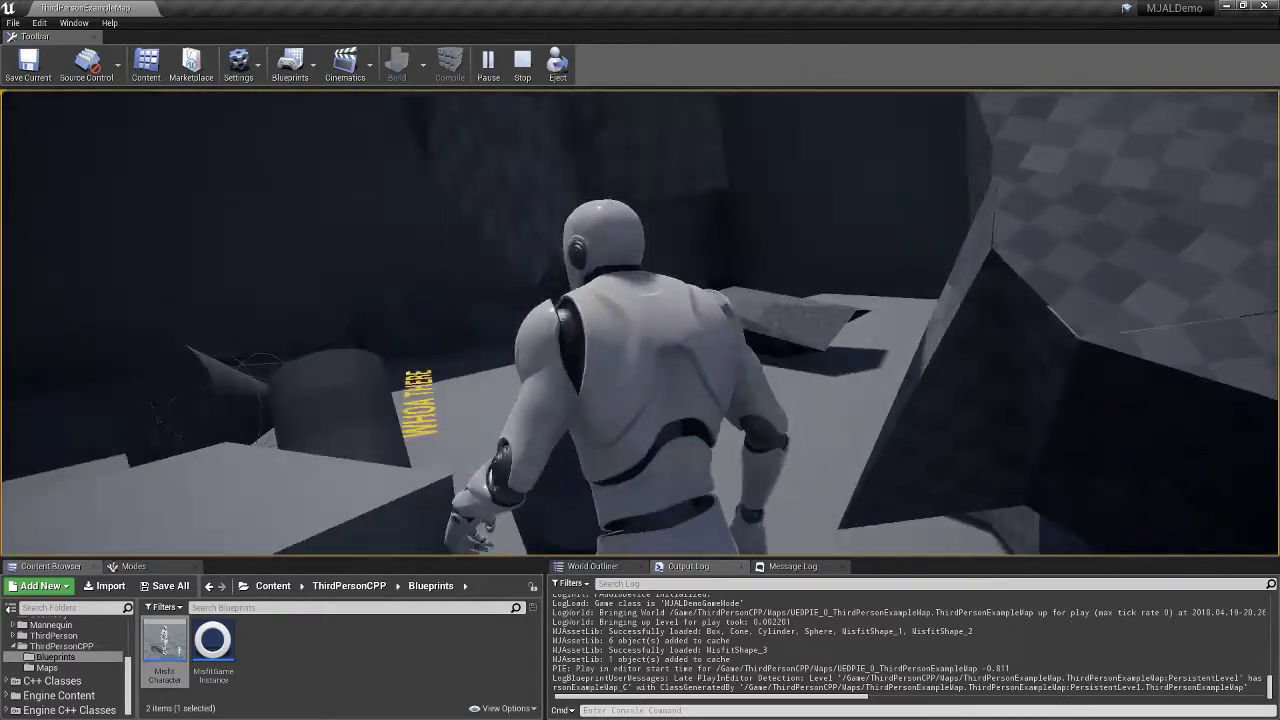
pyautogui.press('w')
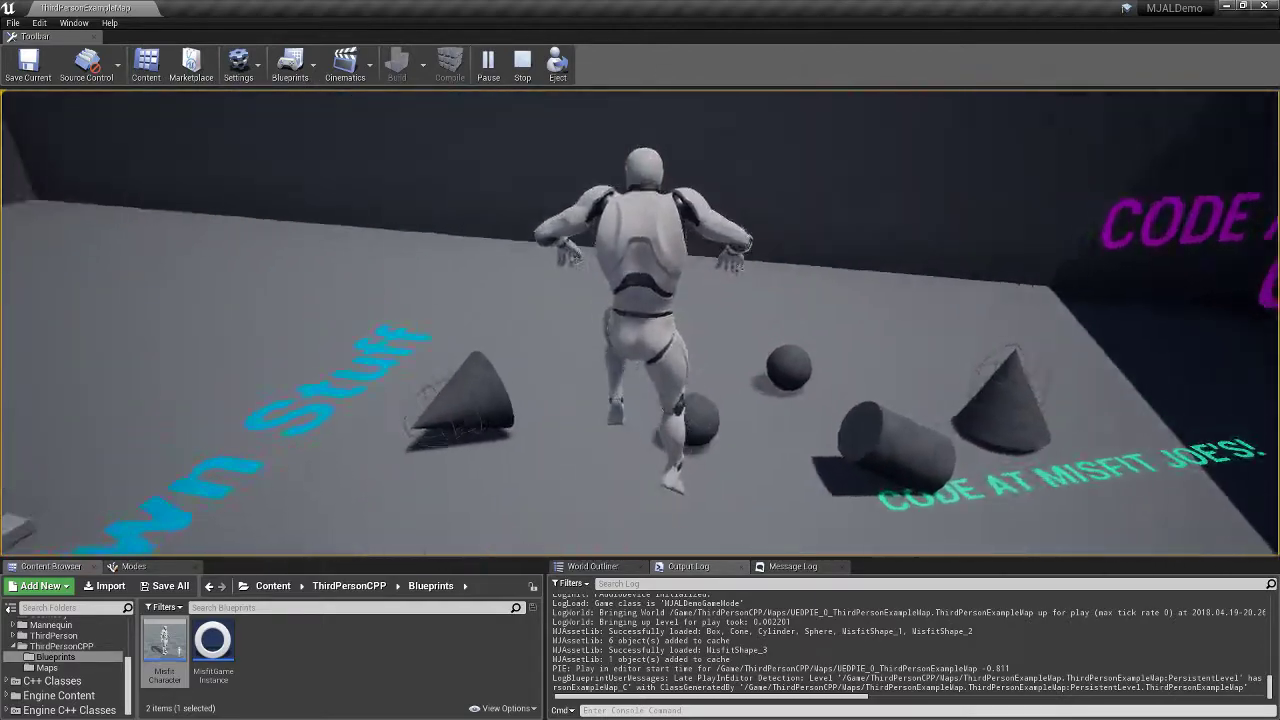
pyautogui.press('w')
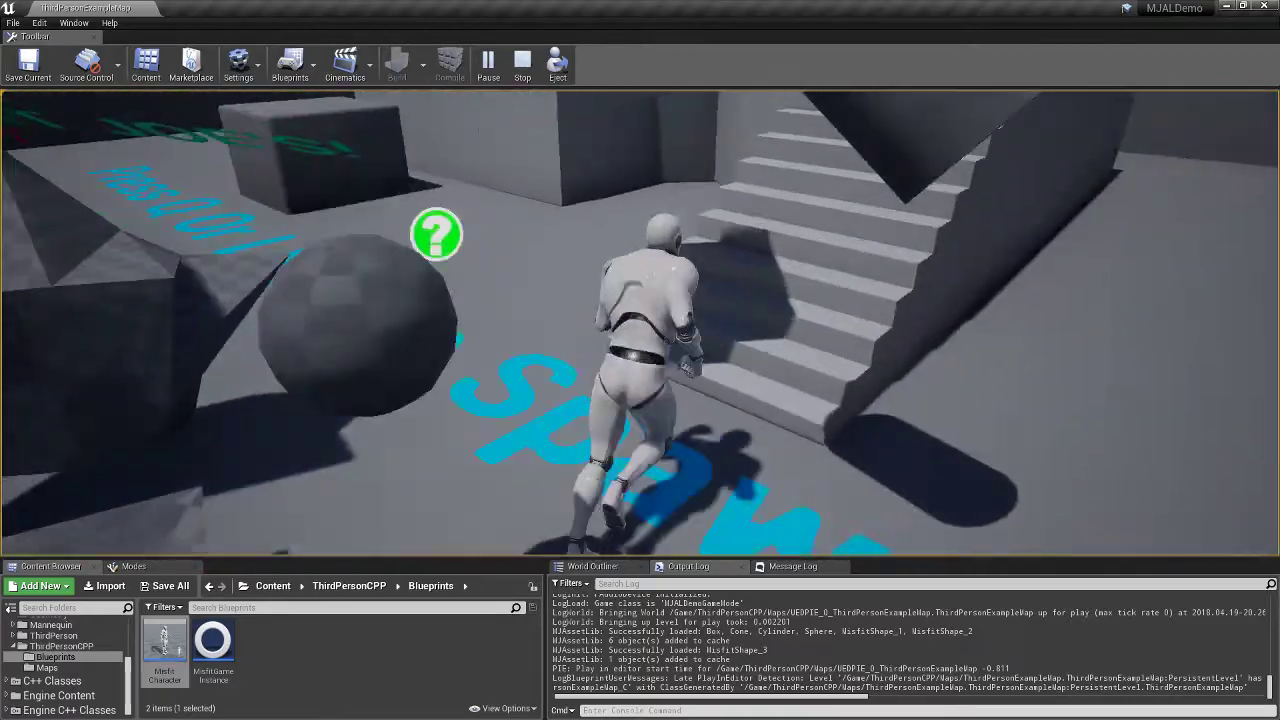
pyautogui.press('w')
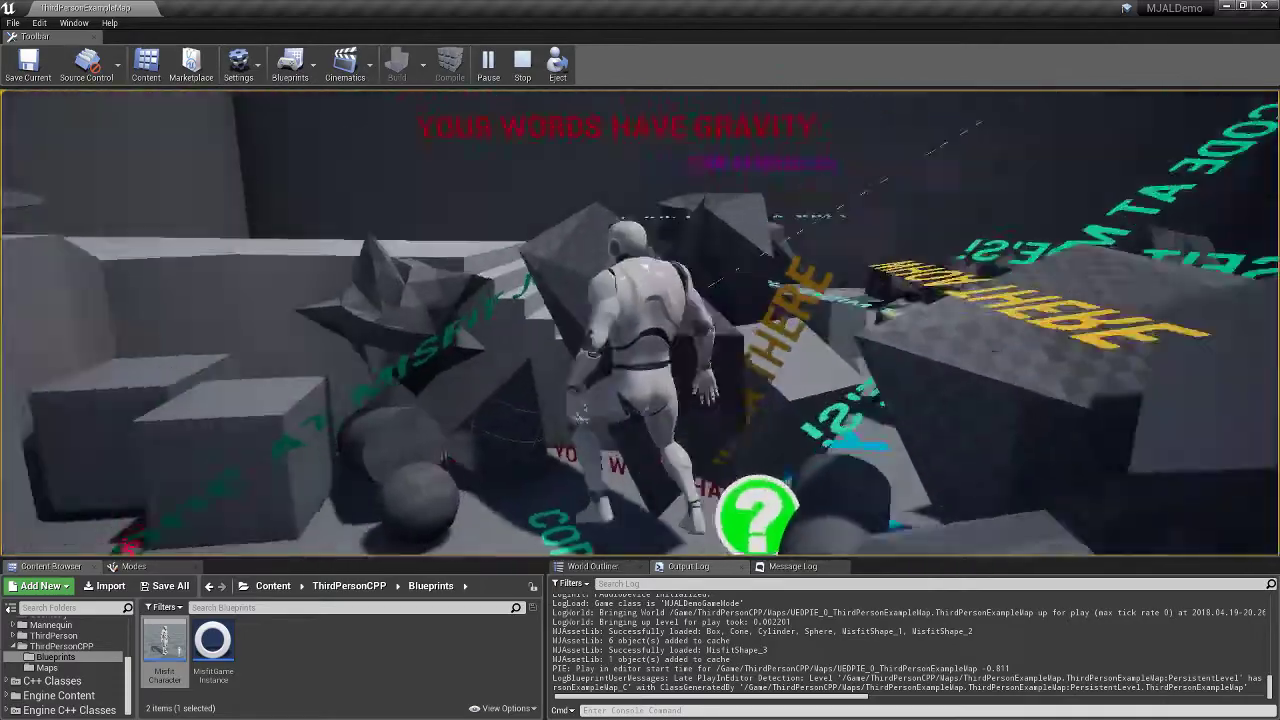
# Jump and run the character across the raised platform to overlook the spawned objects, and stop the play session.
pyautogui.press('space')
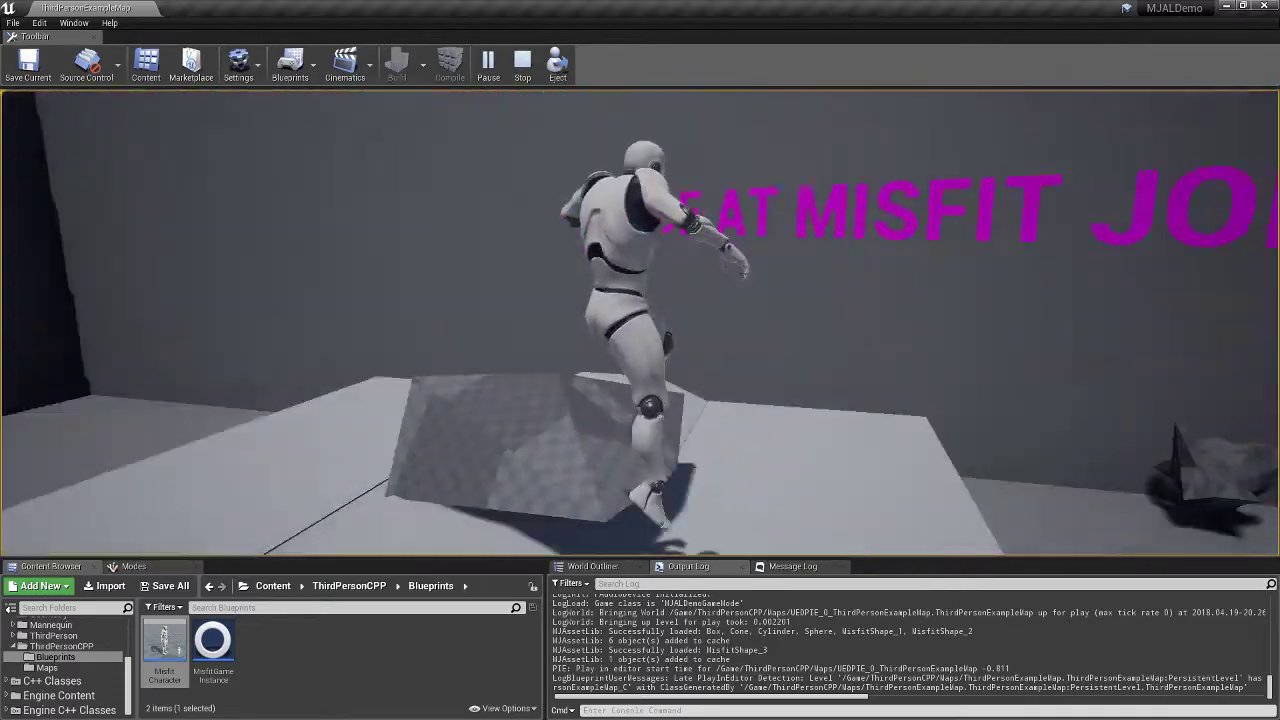
pyautogui.press('w')
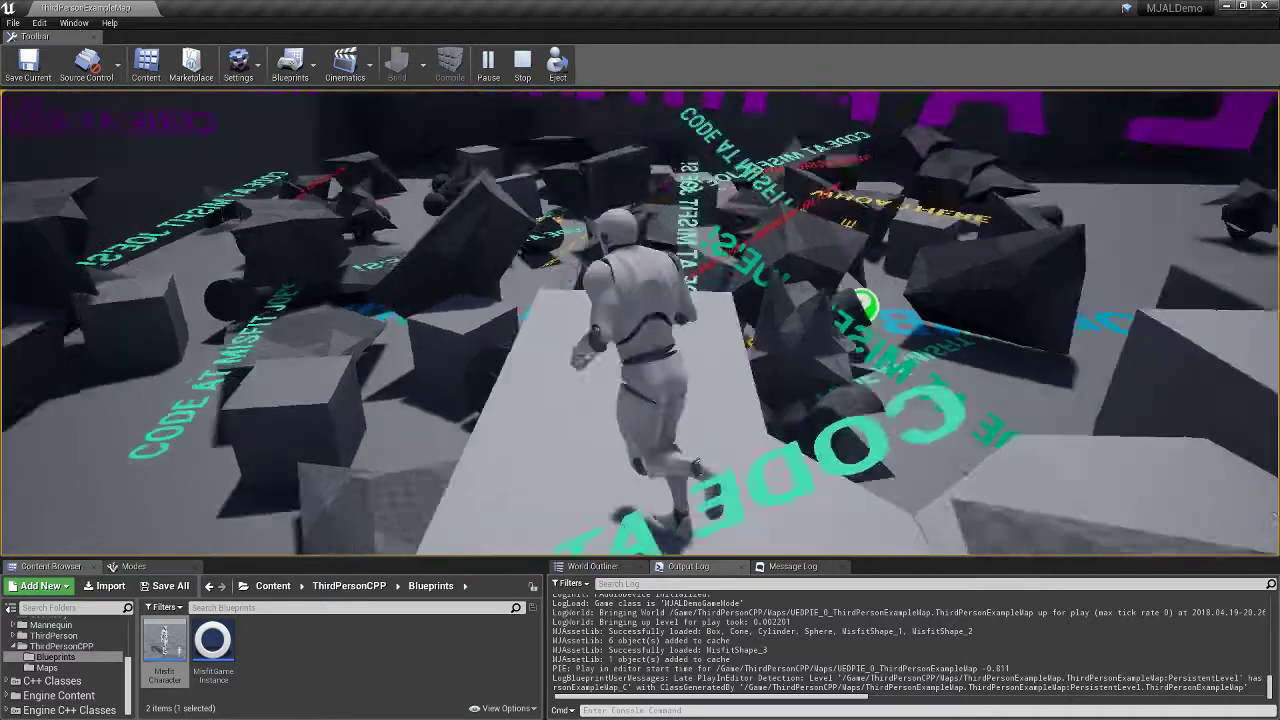
pyautogui.press('d')
pyautogui.press('a')
pyautogui.press('w')
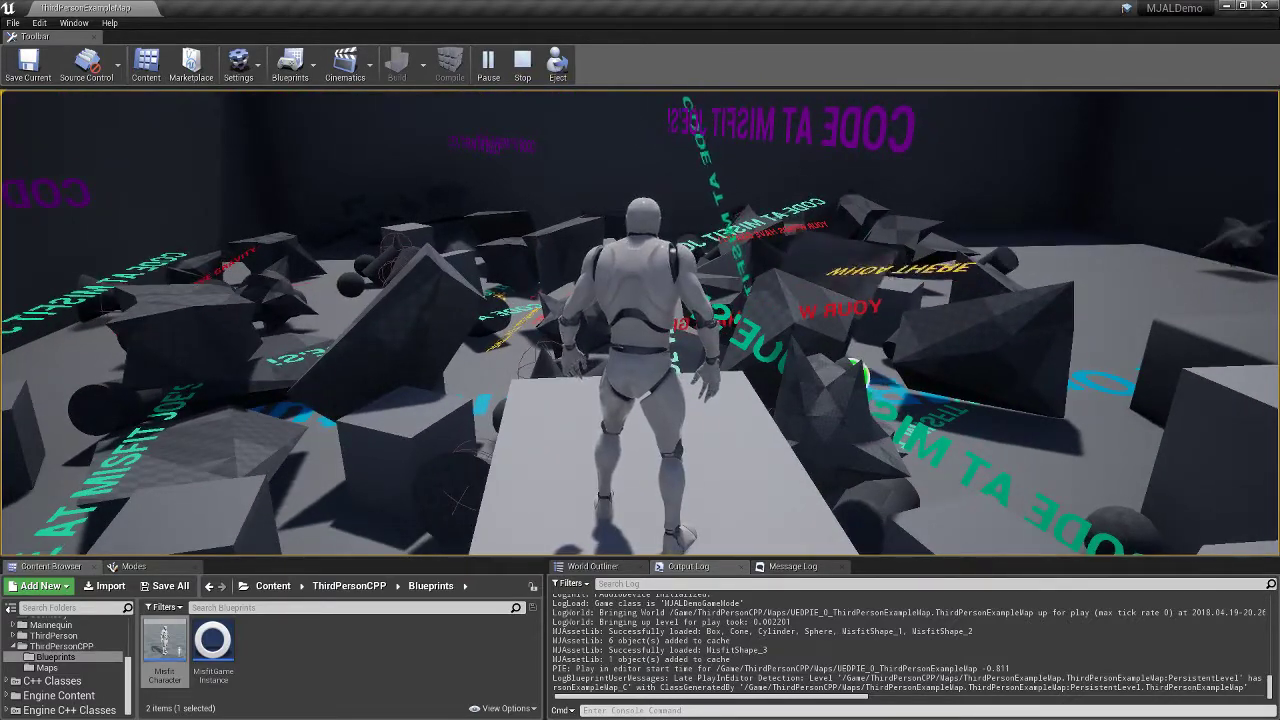
pyautogui.press('Escape')
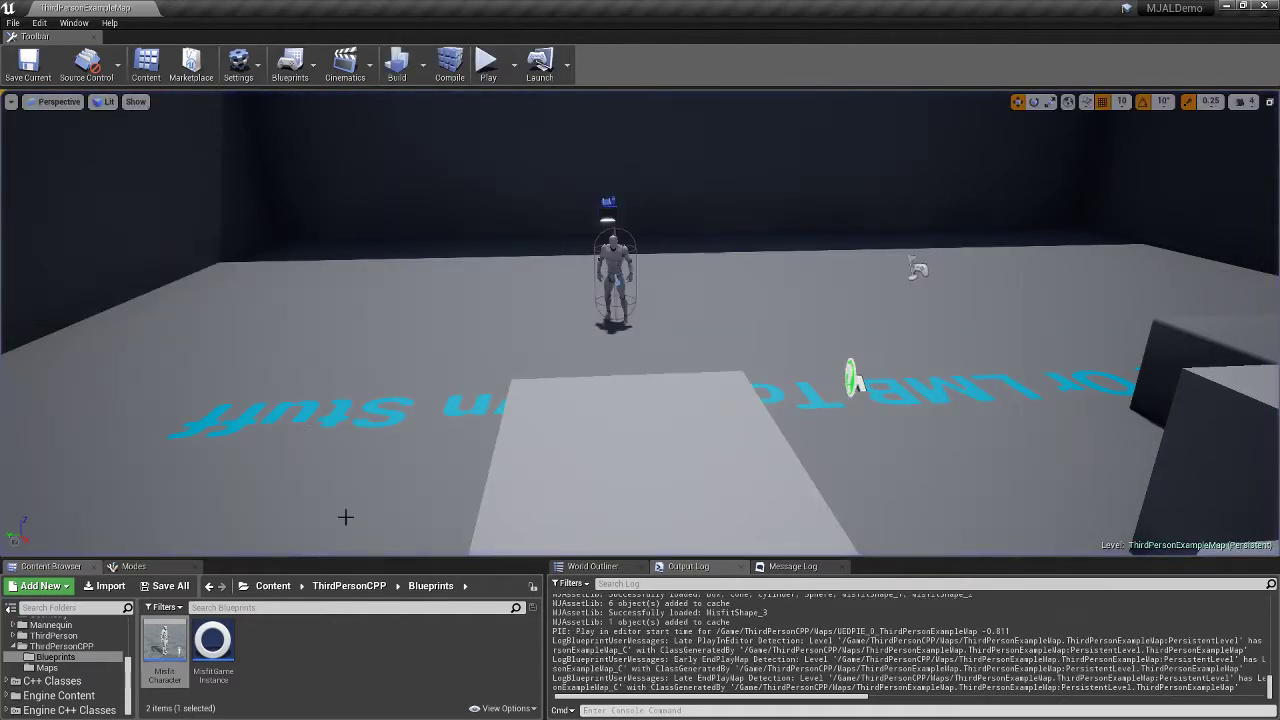
# Review the spawnable blueprints in the Dynamic, Subfolder, NonDynamic and SingleLoad folders under Blueprints.
pyautogui.scroll(5, 88, 637)
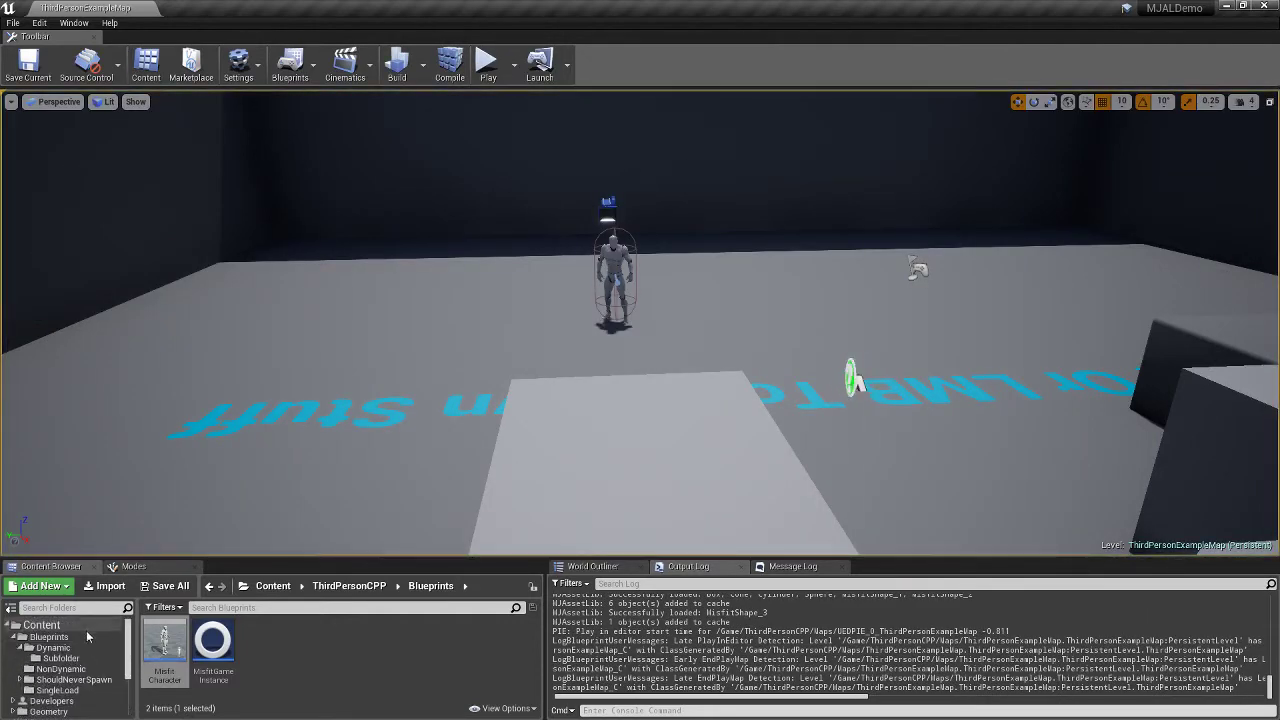
pyautogui.click(52, 648)
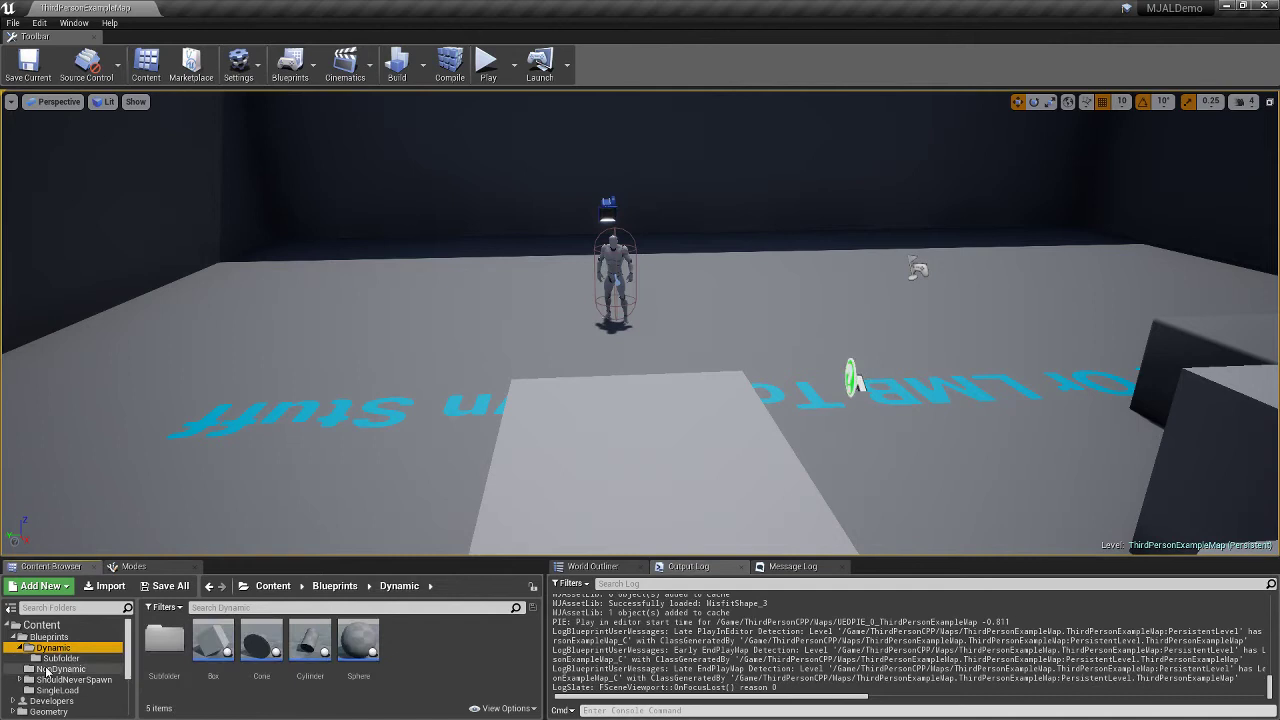
pyautogui.click(77, 657)
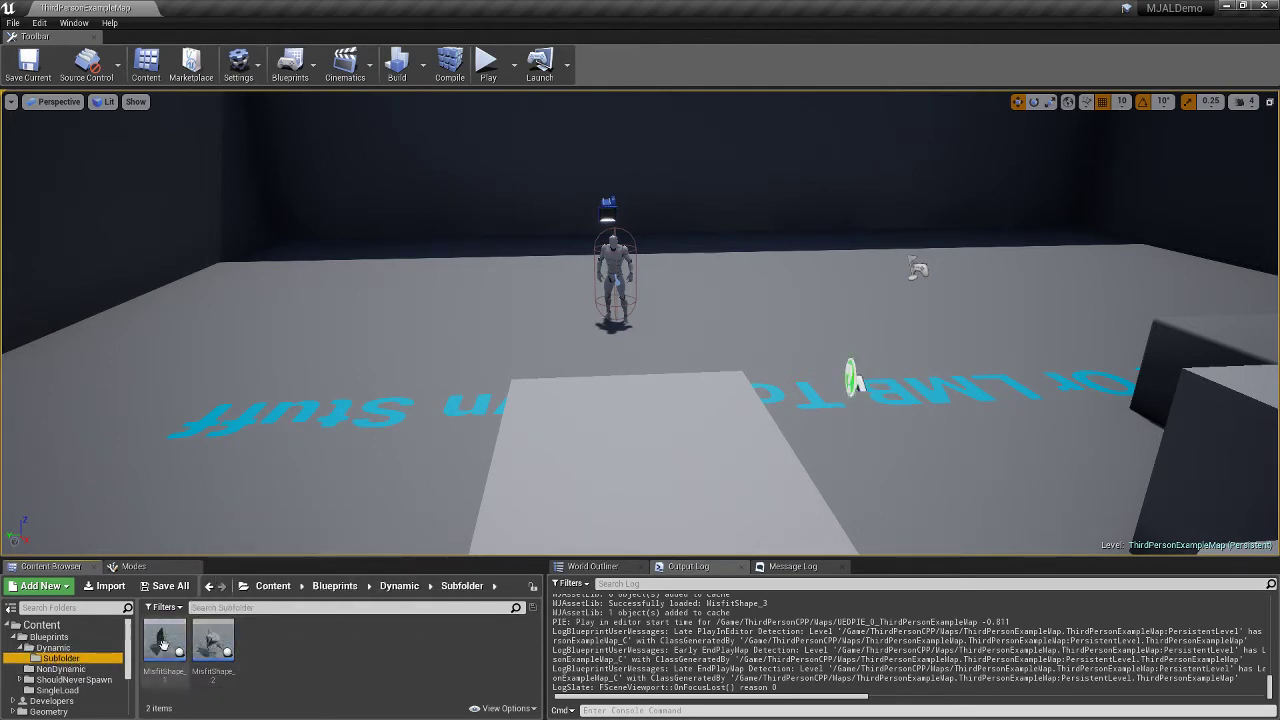
pyautogui.click(76, 668)
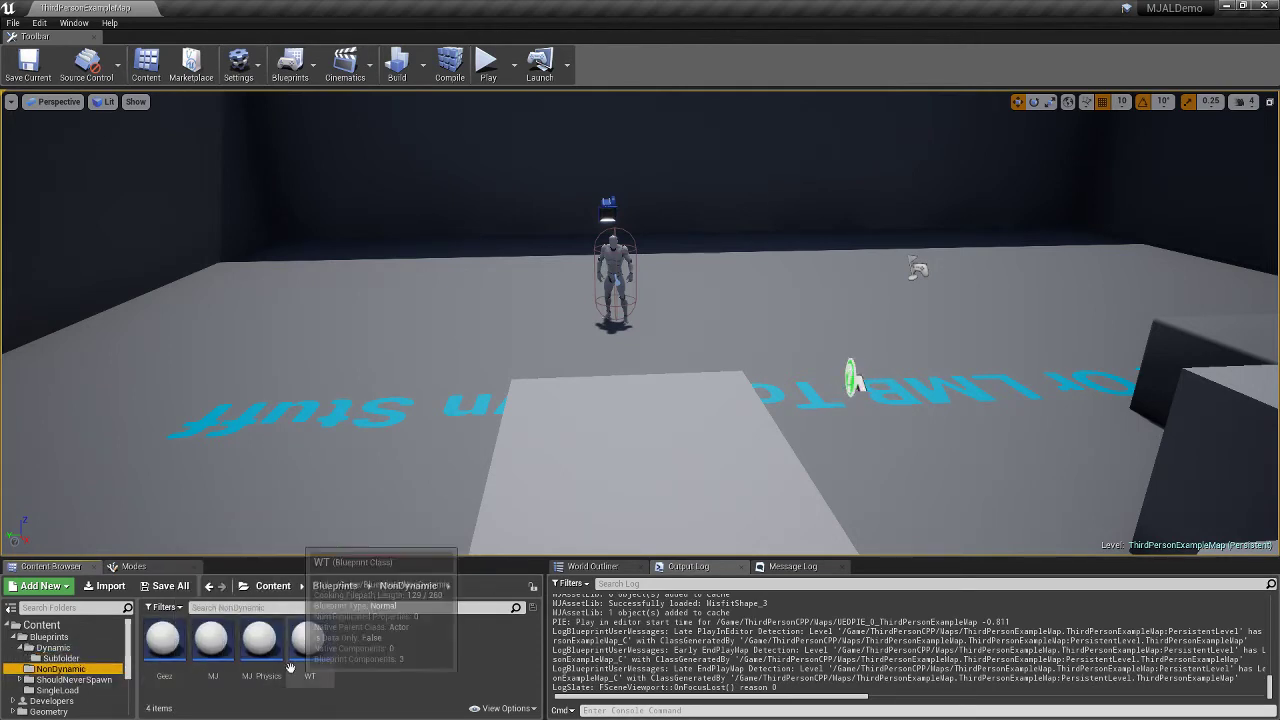
pyautogui.click(65, 680)
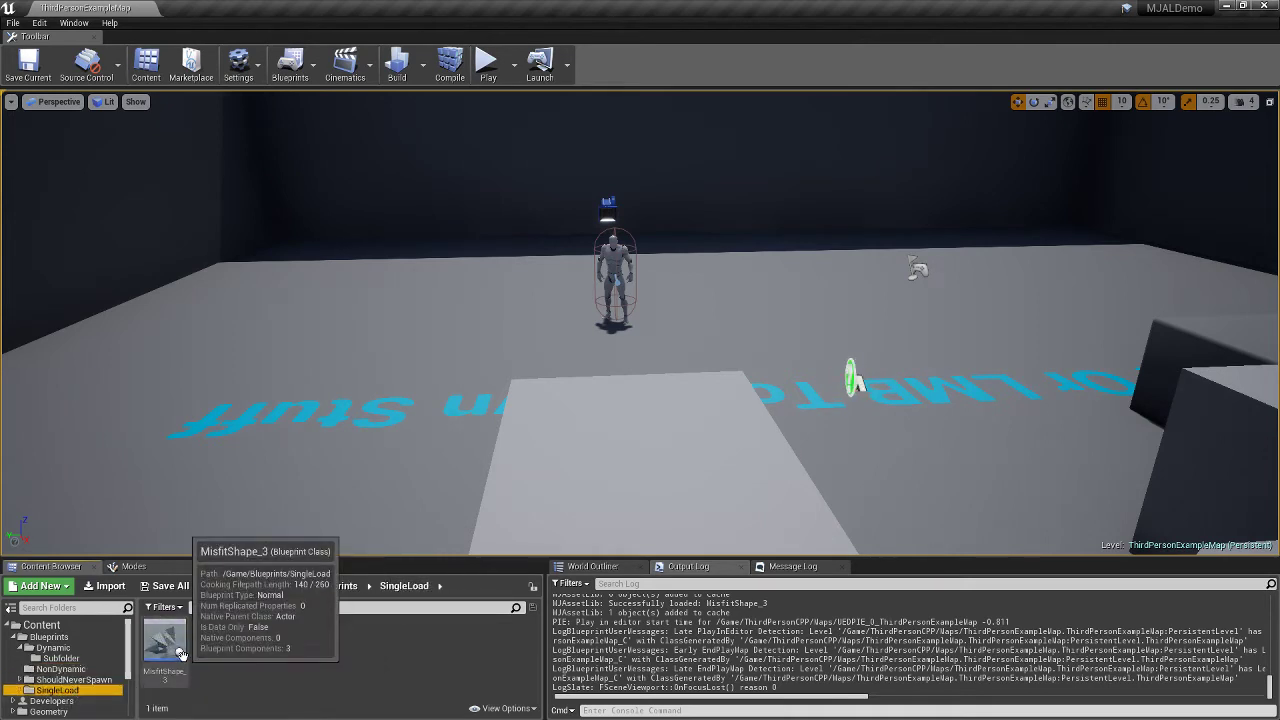
pyautogui.click(60, 658)
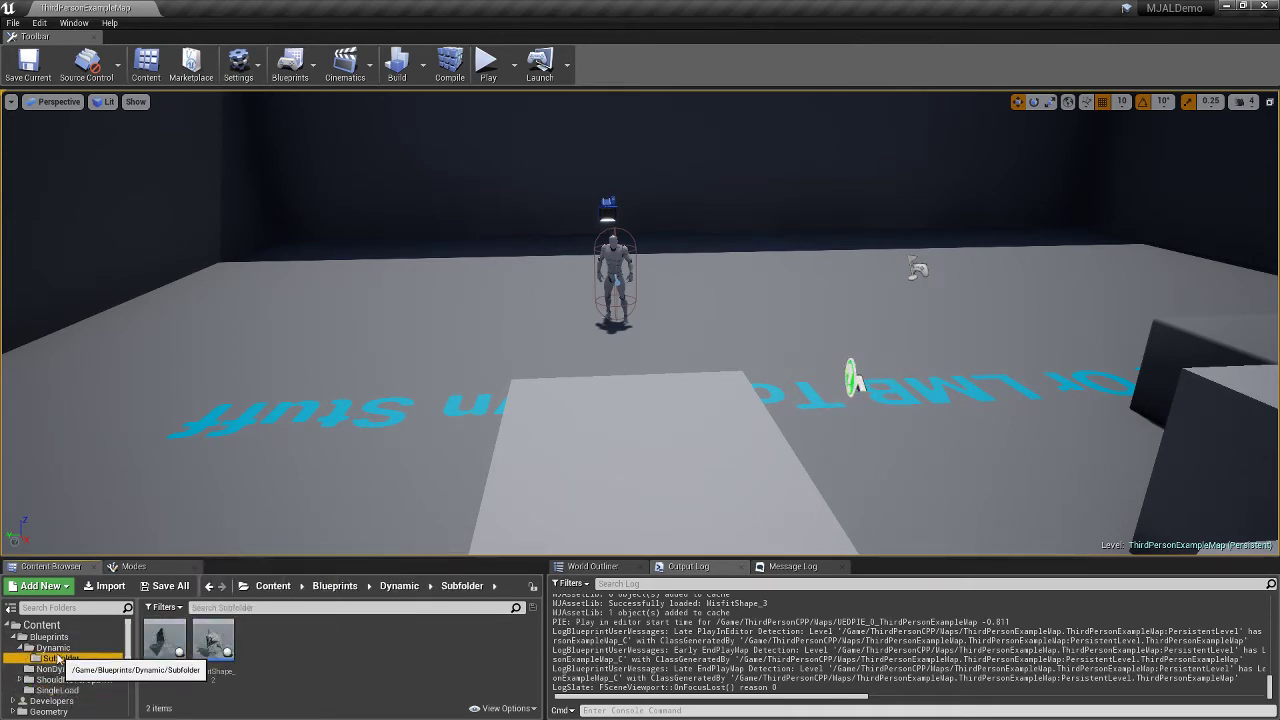
pyautogui.click(55, 648)
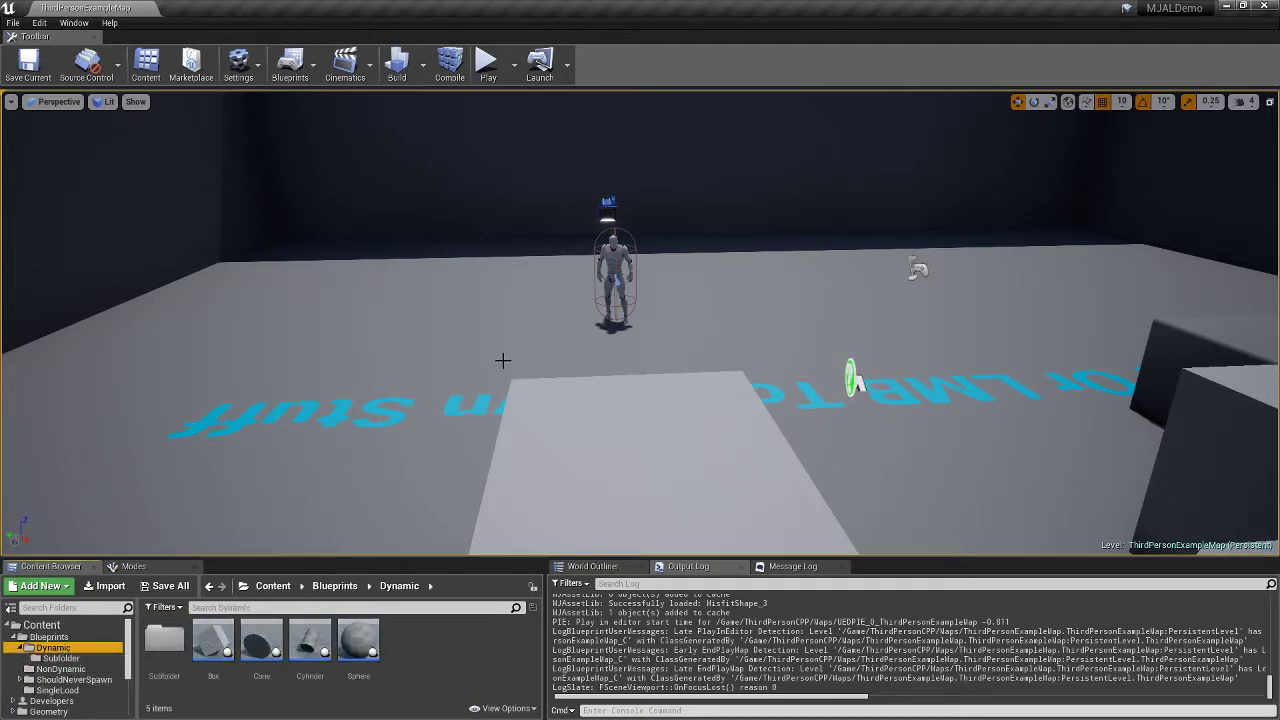
# Duplicate the Sphere blueprint in the Dynamic folder and name the copy Sphere2.
pyautogui.moveTo(503, 360)
pyautogui.mouseDown(button='right')
pyautogui.moveTo(549, 218)
pyautogui.moveTo(546, 460)
pyautogui.moveTo(503, 363)
pyautogui.mouseUp(button='right')
pyautogui.moveTo(239, 550); pyautogui.dragTo(239, 550, button='right')
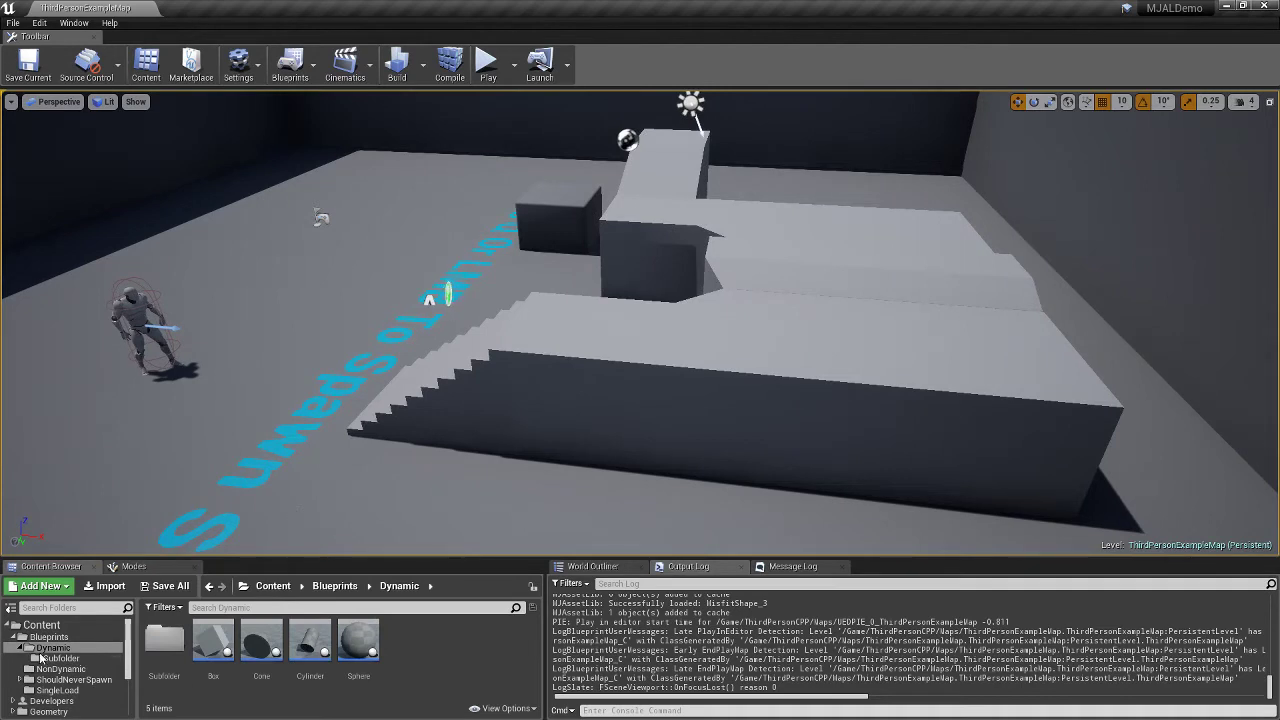
pyautogui.click(53, 648)
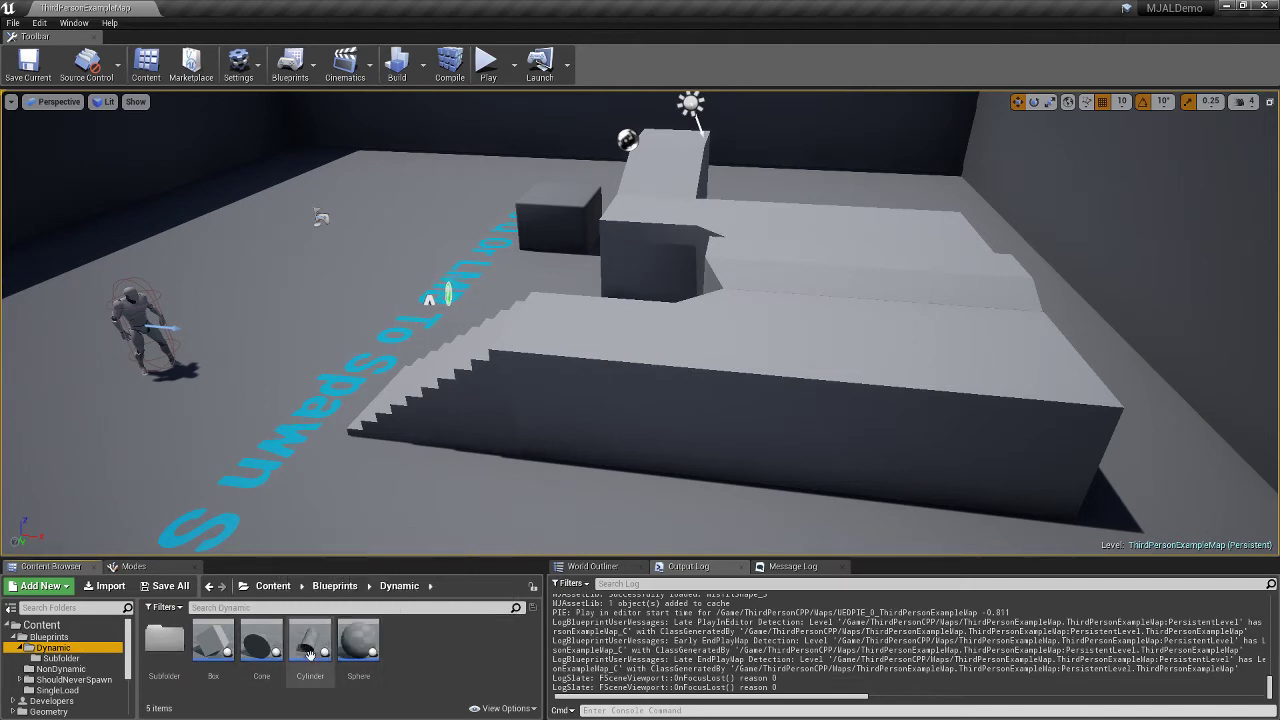
pyautogui.click(360, 642)
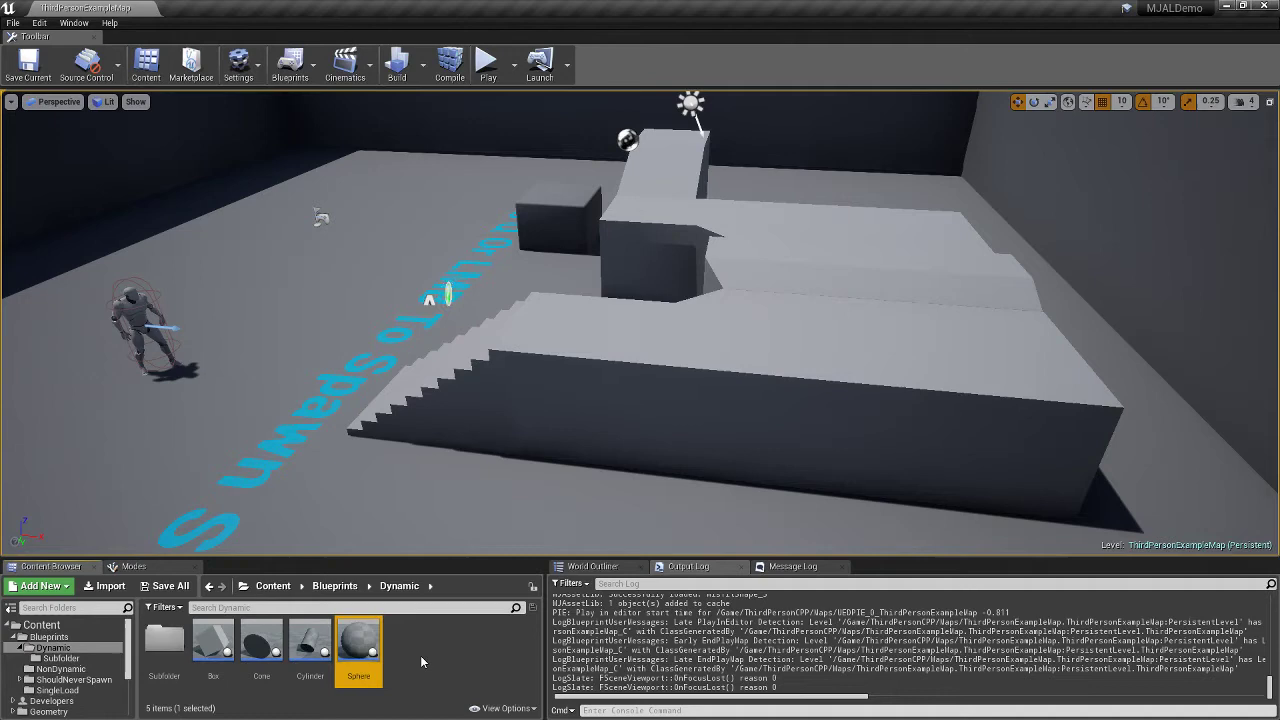
pyautogui.hotkey('ctrl', 'w')
pyautogui.press('BackSpace')
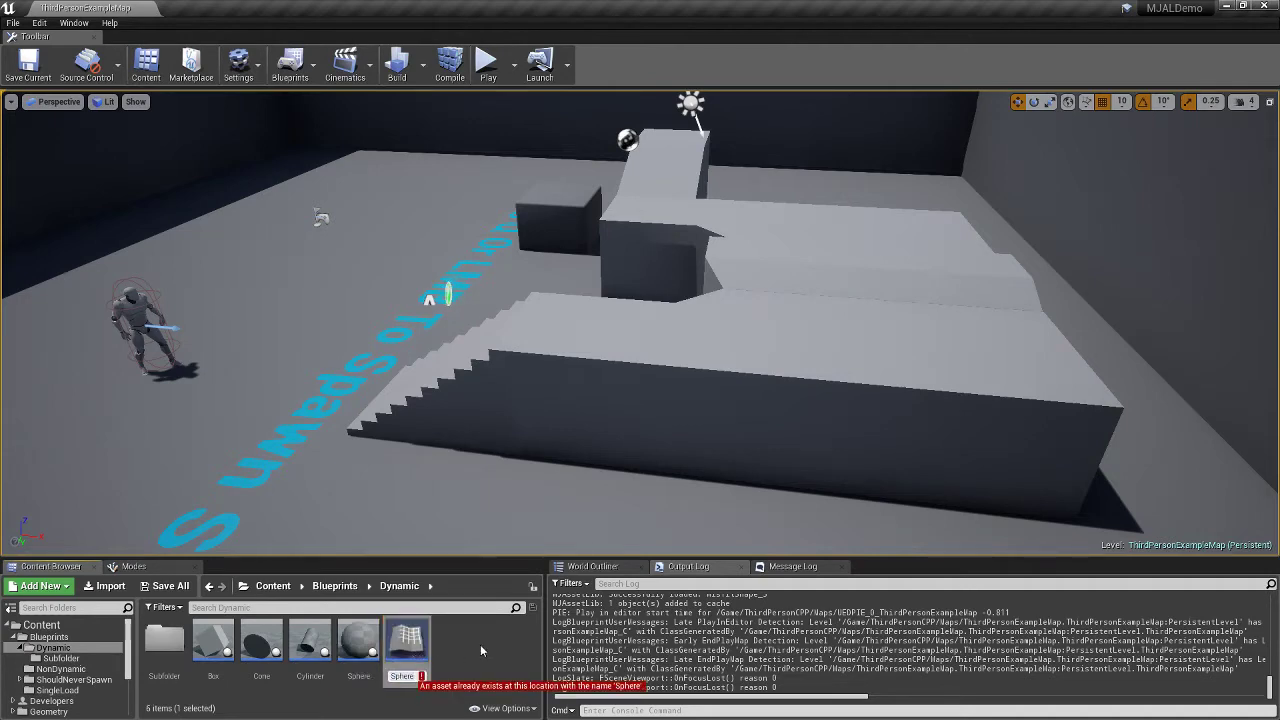
pyautogui.write('2')
pyautogui.press('Return')
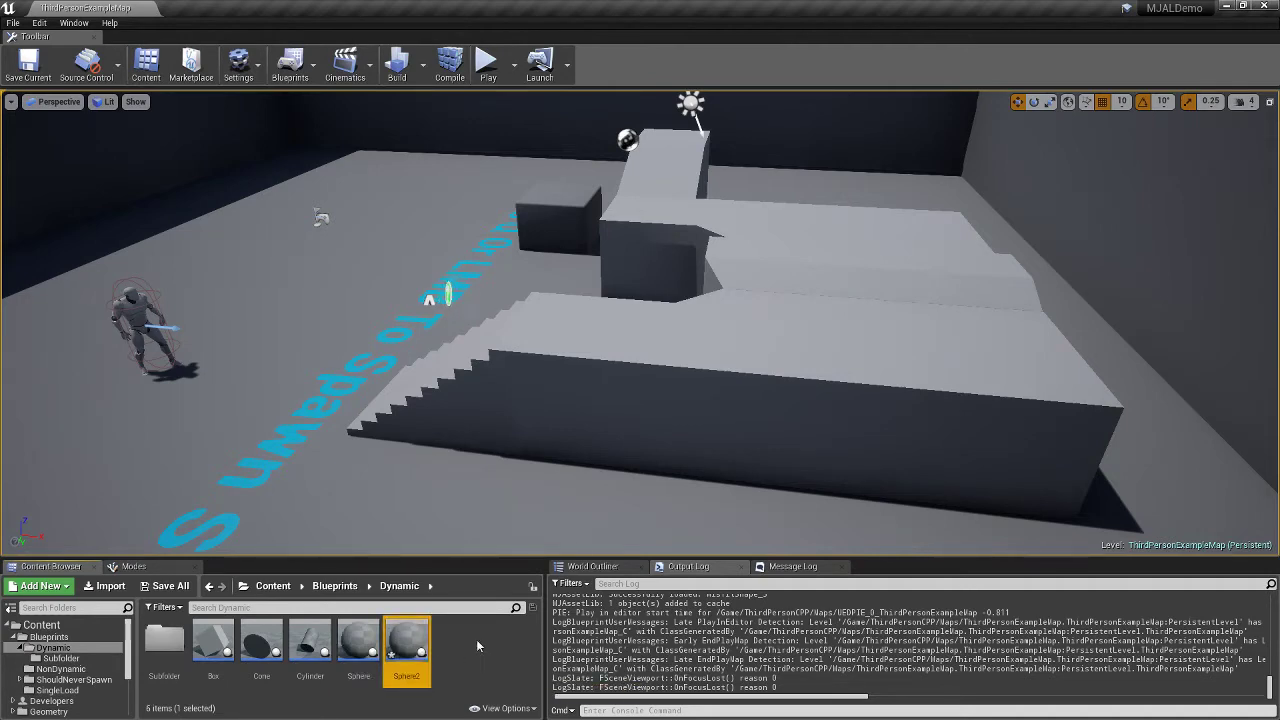
# Open the Sphere2 blueprint and select its StaticMesh component.
pyautogui.doubleClick(406, 642)
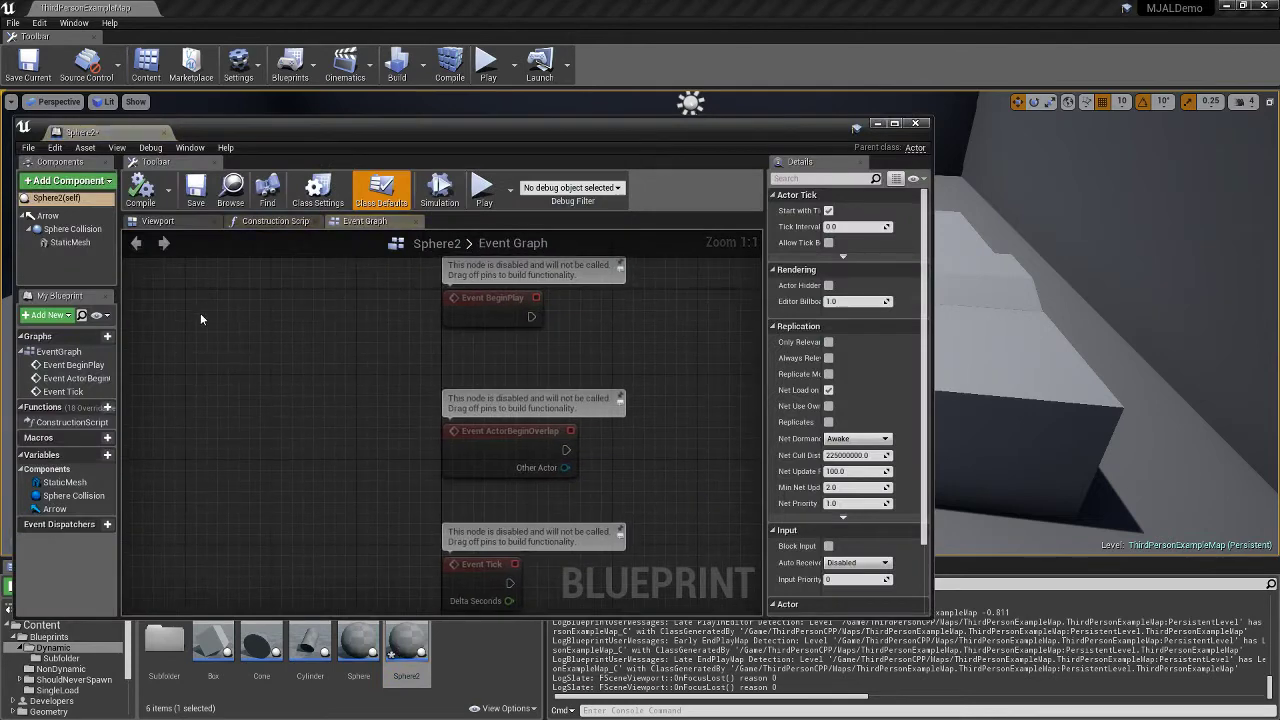
pyautogui.click(60, 244)
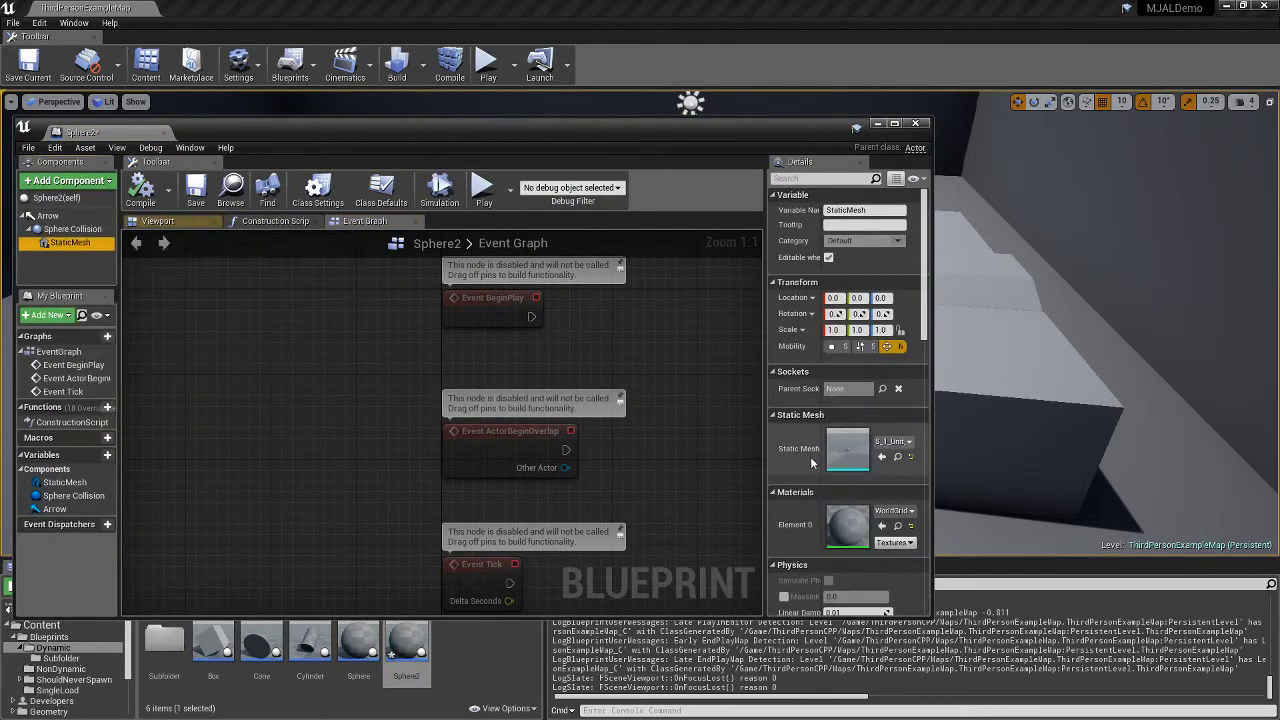
pyautogui.doubleClick(851, 526)
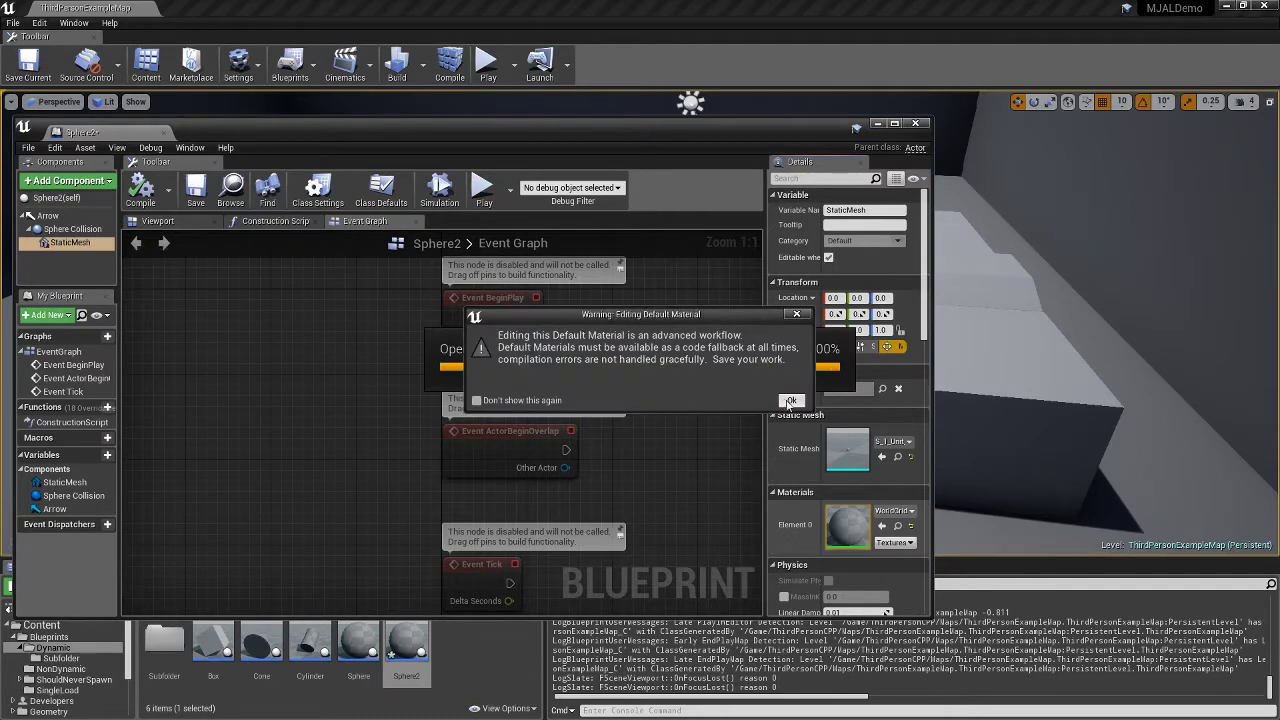
pyautogui.click(791, 401)
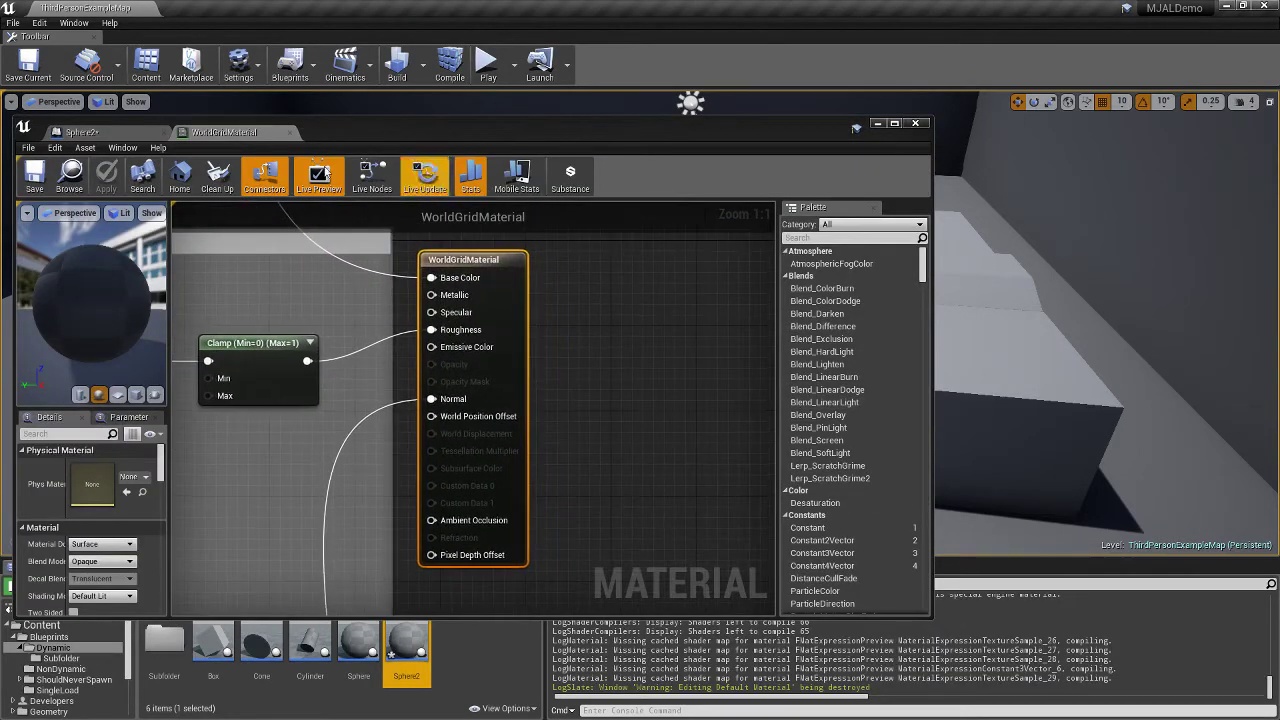
pyautogui.click(289, 133)
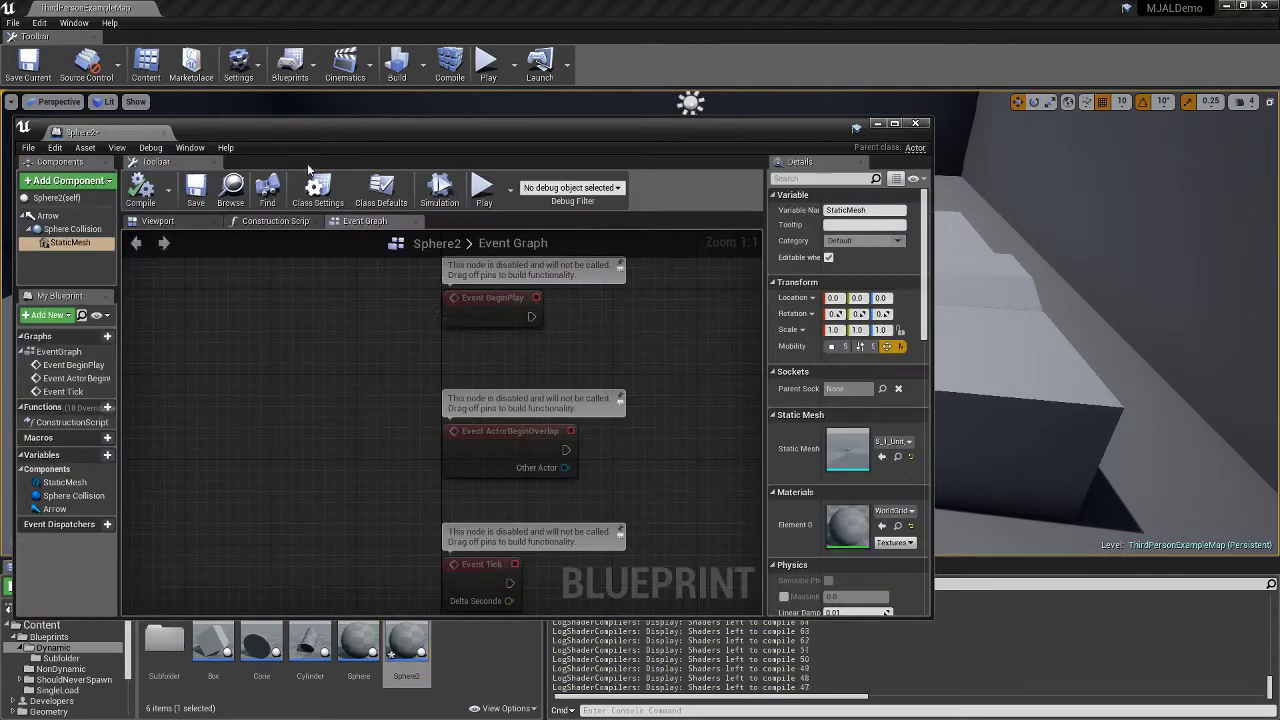
# Assign the green widget material to Element 0 of Sphere2's StaticMesh component.
pyautogui.click(895, 511)
pyautogui.click(926, 324)
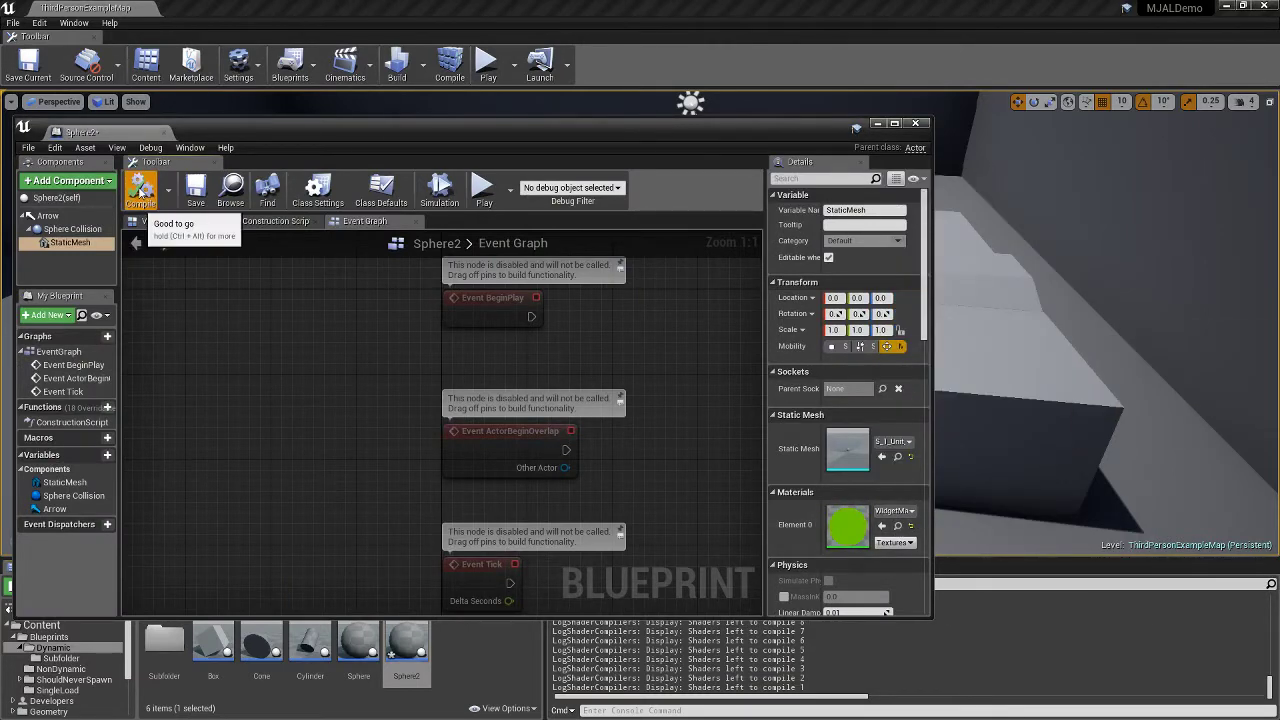
# Compile the Sphere2 blueprint, check the green sphere in its viewport, then save and close the blueprint.
pyautogui.click(140, 188)
pyautogui.click(157, 221)
pyautogui.moveTo(273, 372); pyautogui.dragTo(188, 332, button='right')
pyautogui.click(196, 190)
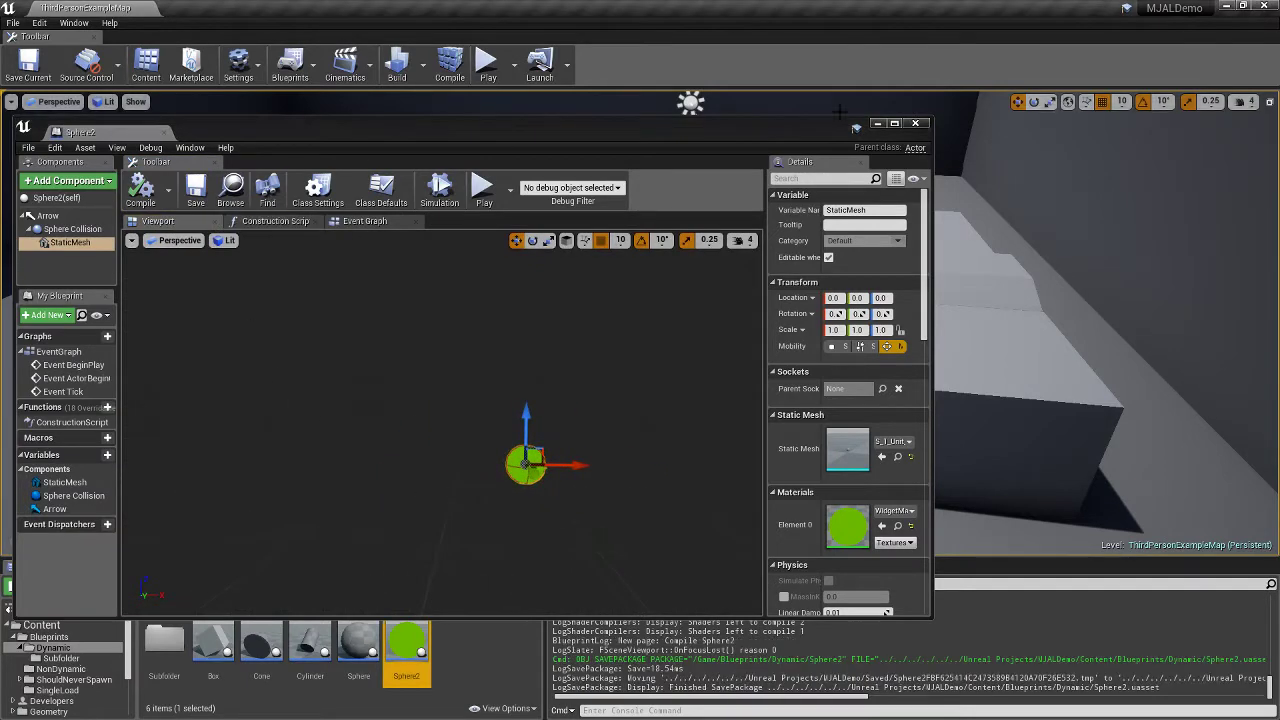
pyautogui.click(915, 123)
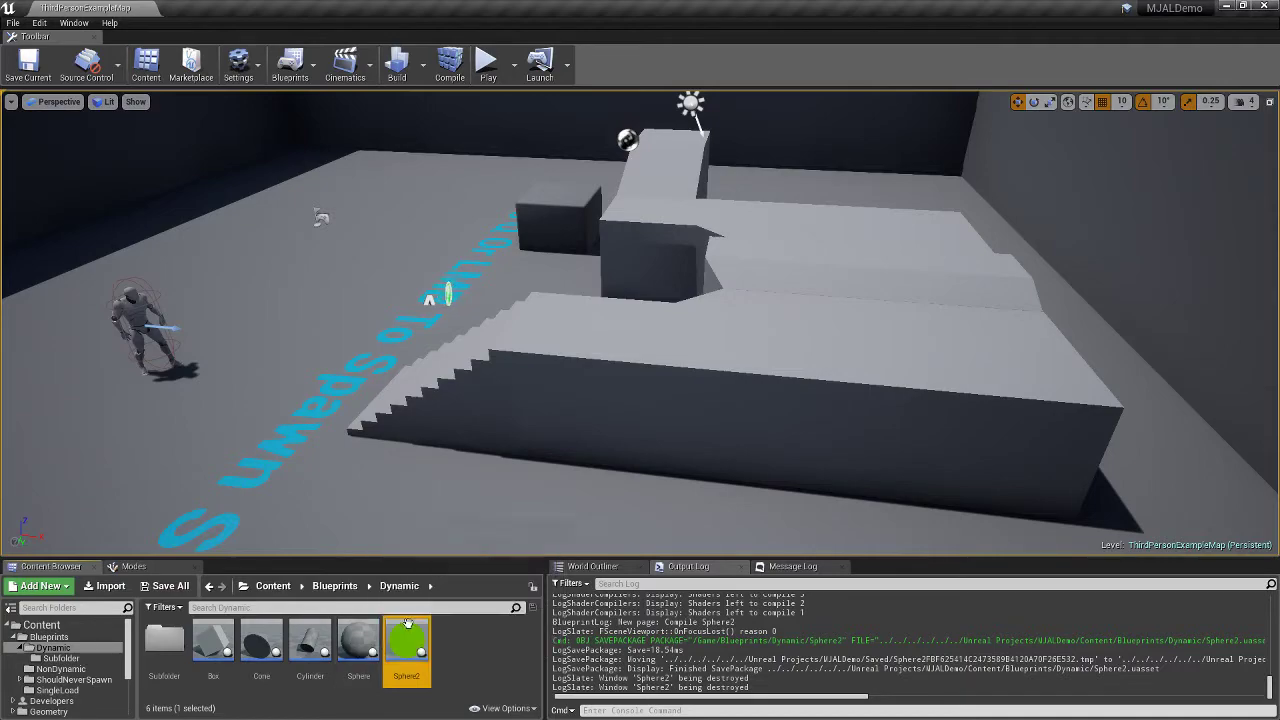
# Play the level, run around while spawning random objects to test Sphere2, and stop the play session.
pyautogui.click(489, 66)
pyautogui.press('w')
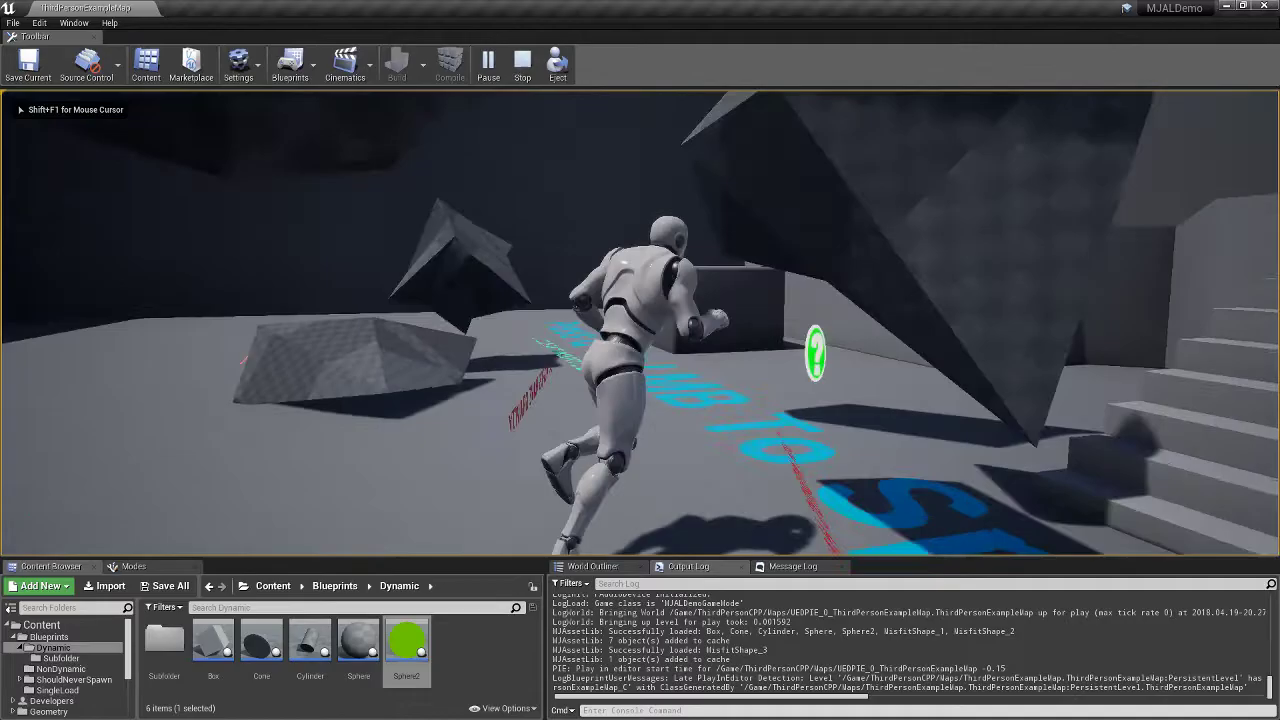
pyautogui.press('d')
pyautogui.press('s')
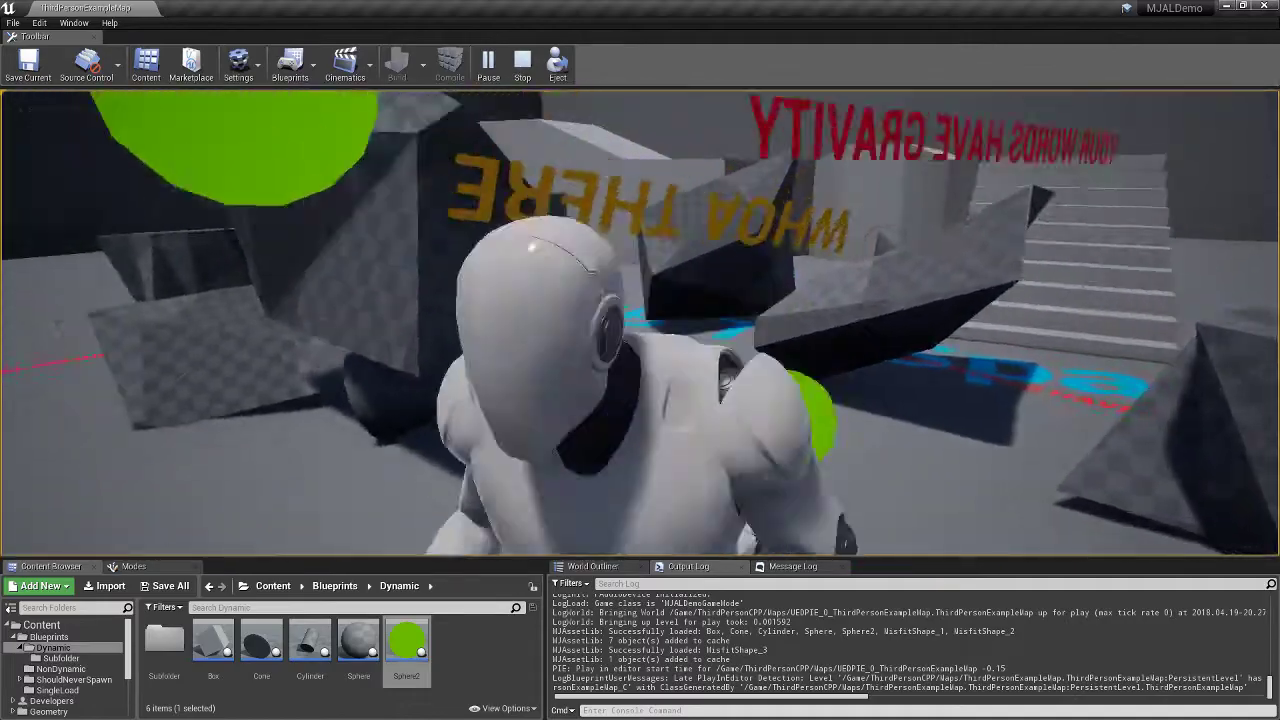
pyautogui.press('w')
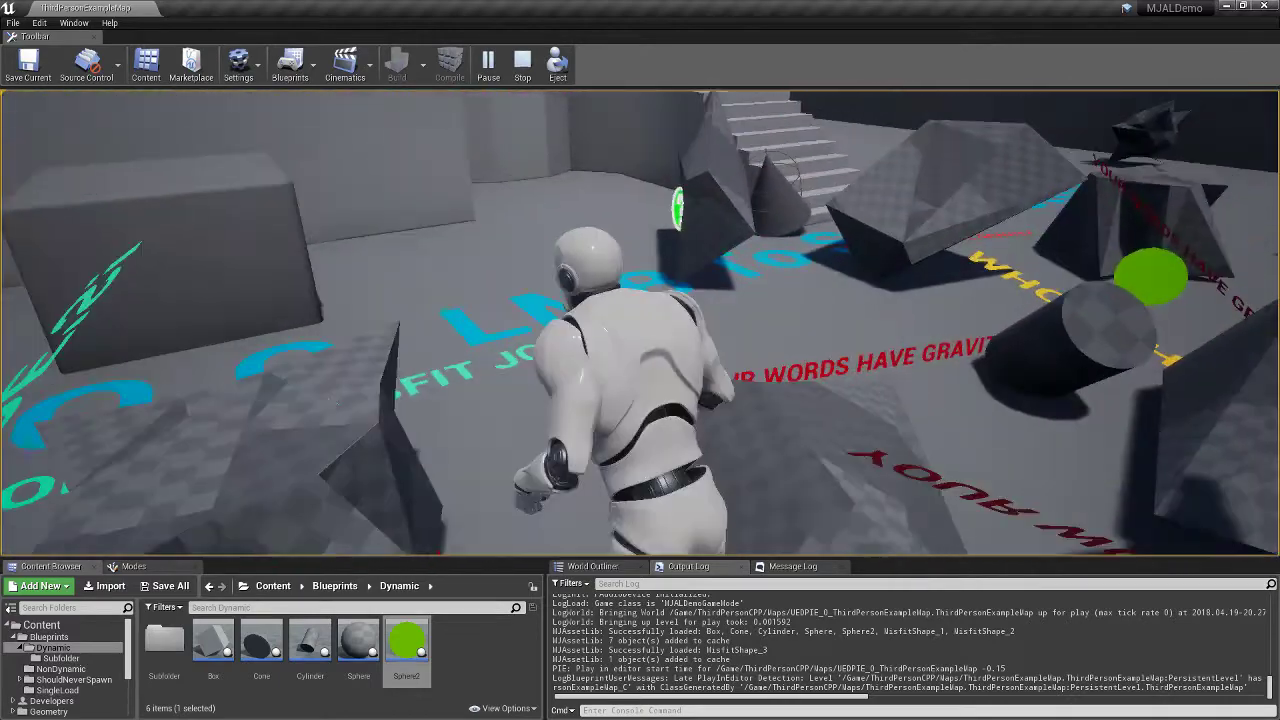
pyautogui.press('Escape')
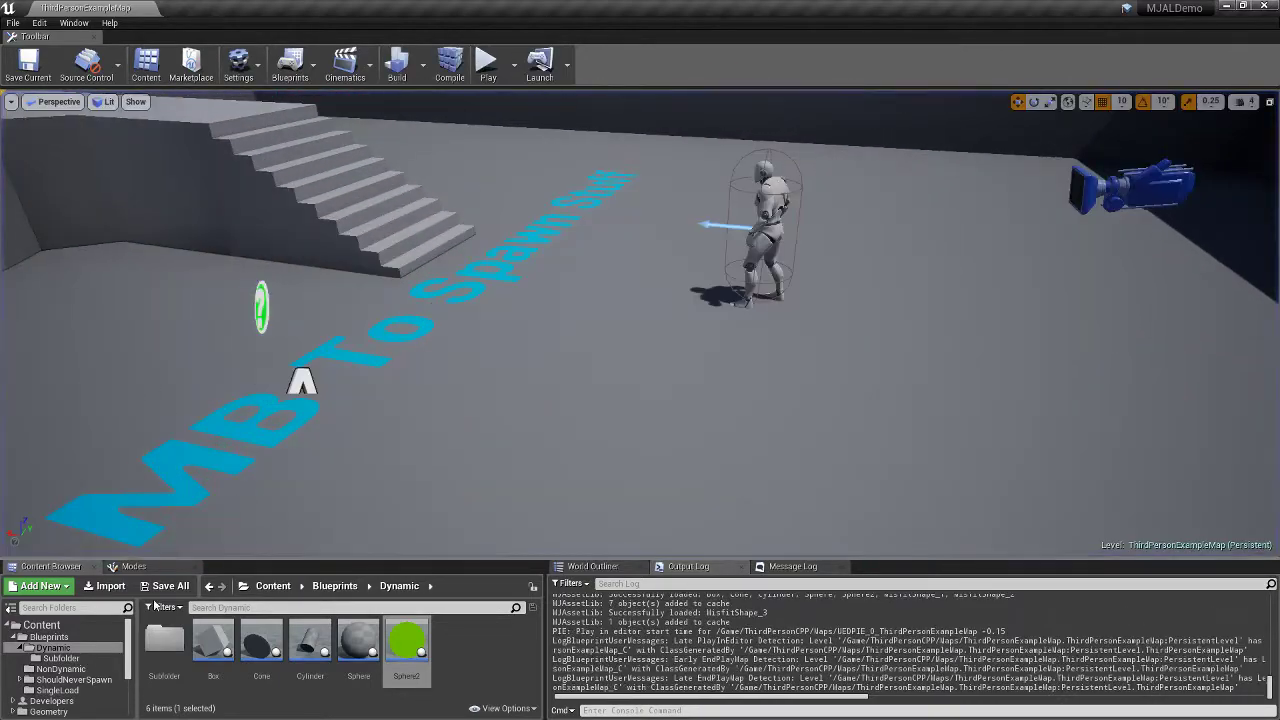
# Open the Box blueprint from the Dynamic folder and assign Cross_Mat to Element 0 of its StaticMesh component.
pyautogui.doubleClick(213, 648)
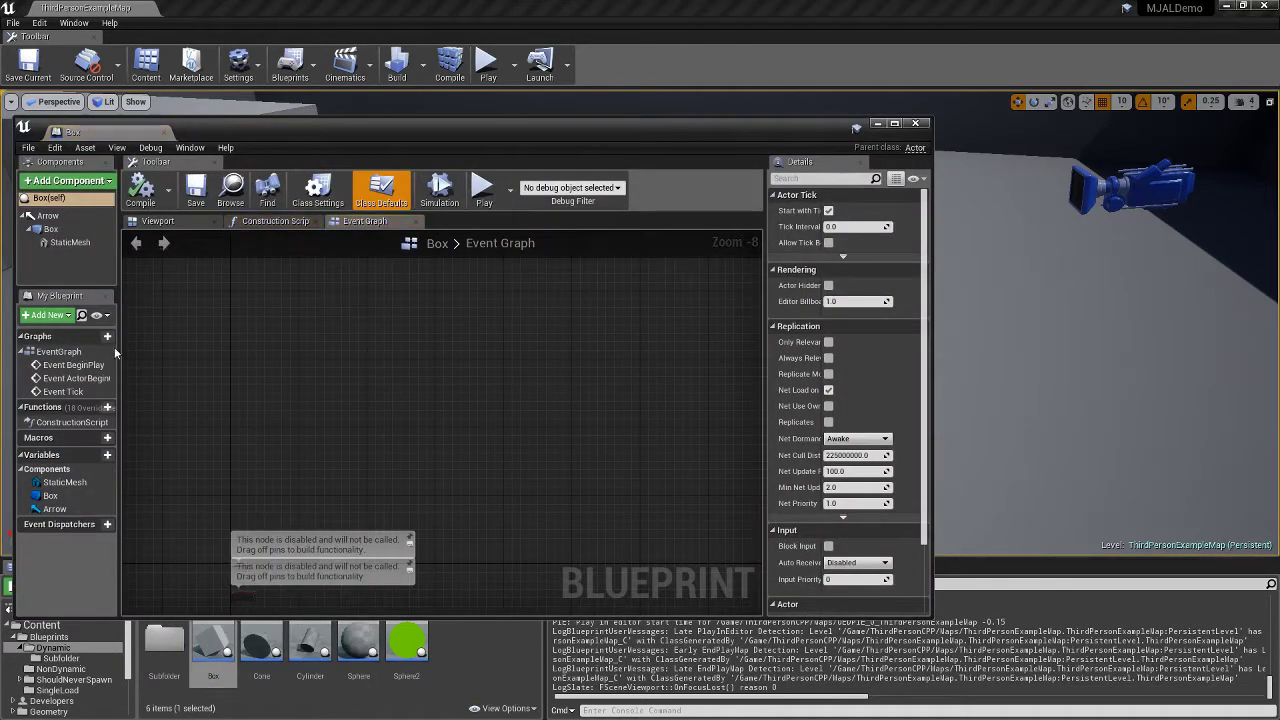
pyautogui.click(68, 242)
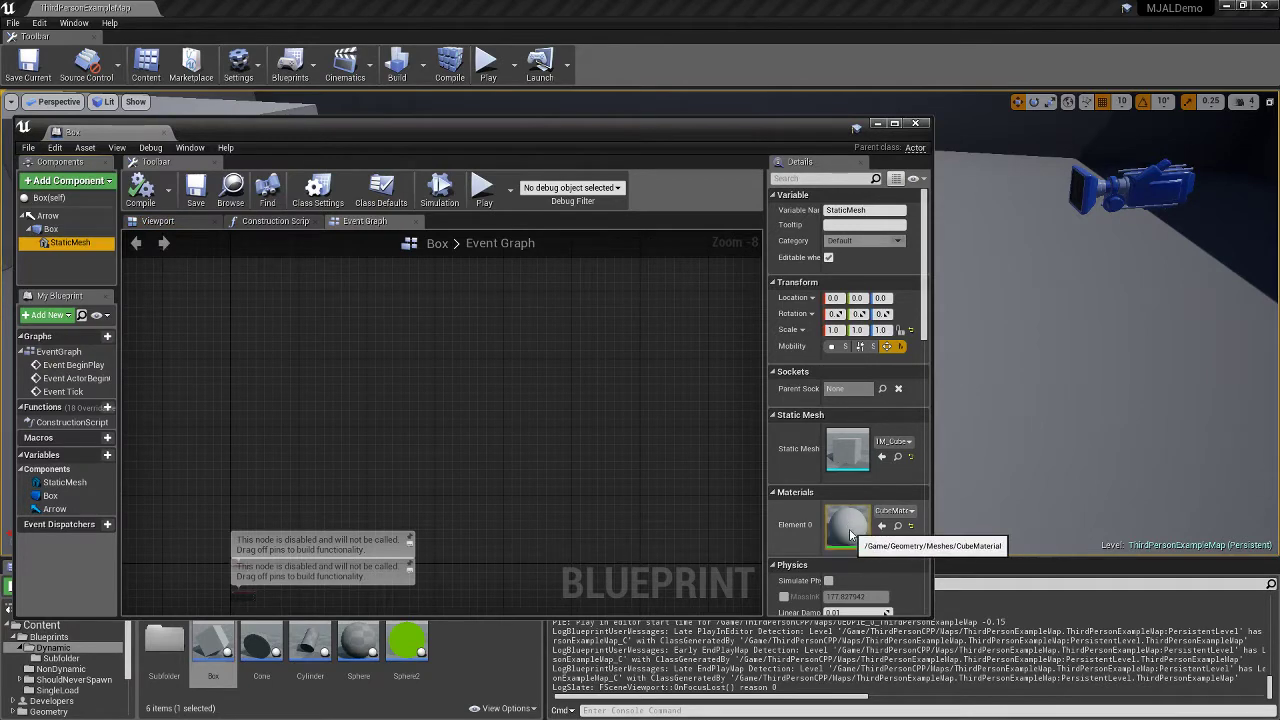
pyautogui.click(897, 513)
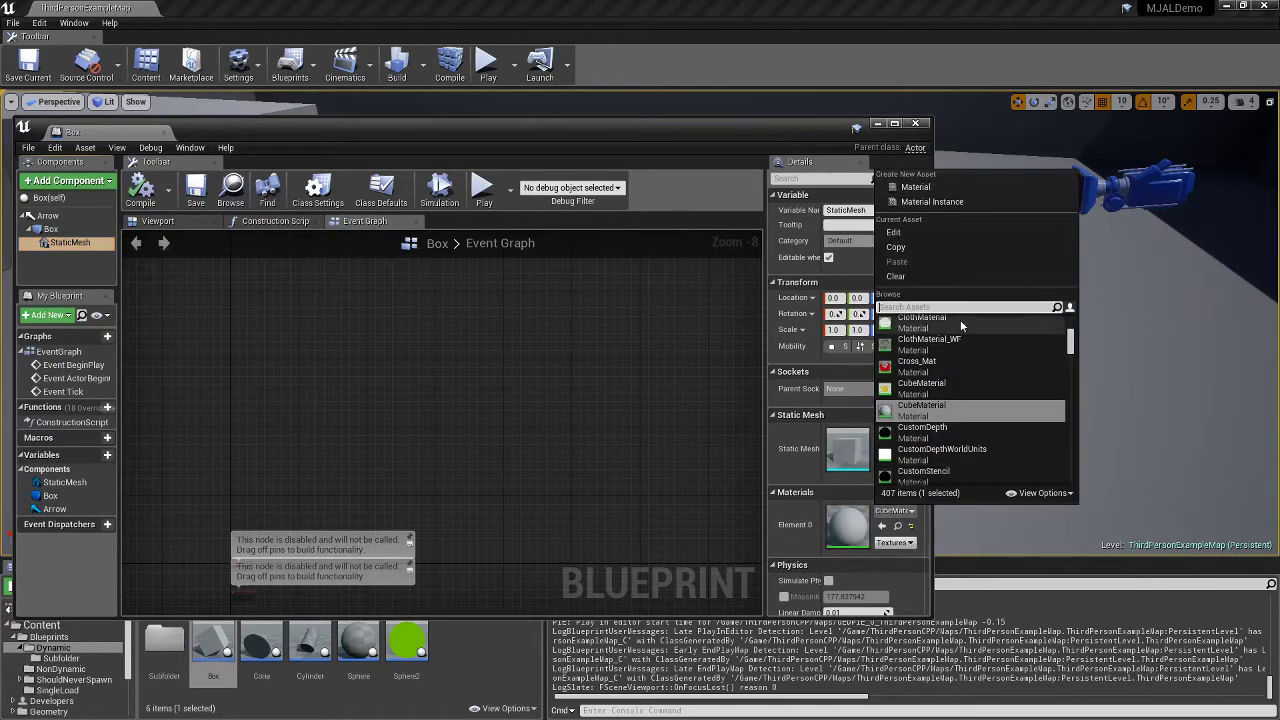
pyautogui.click(932, 392)
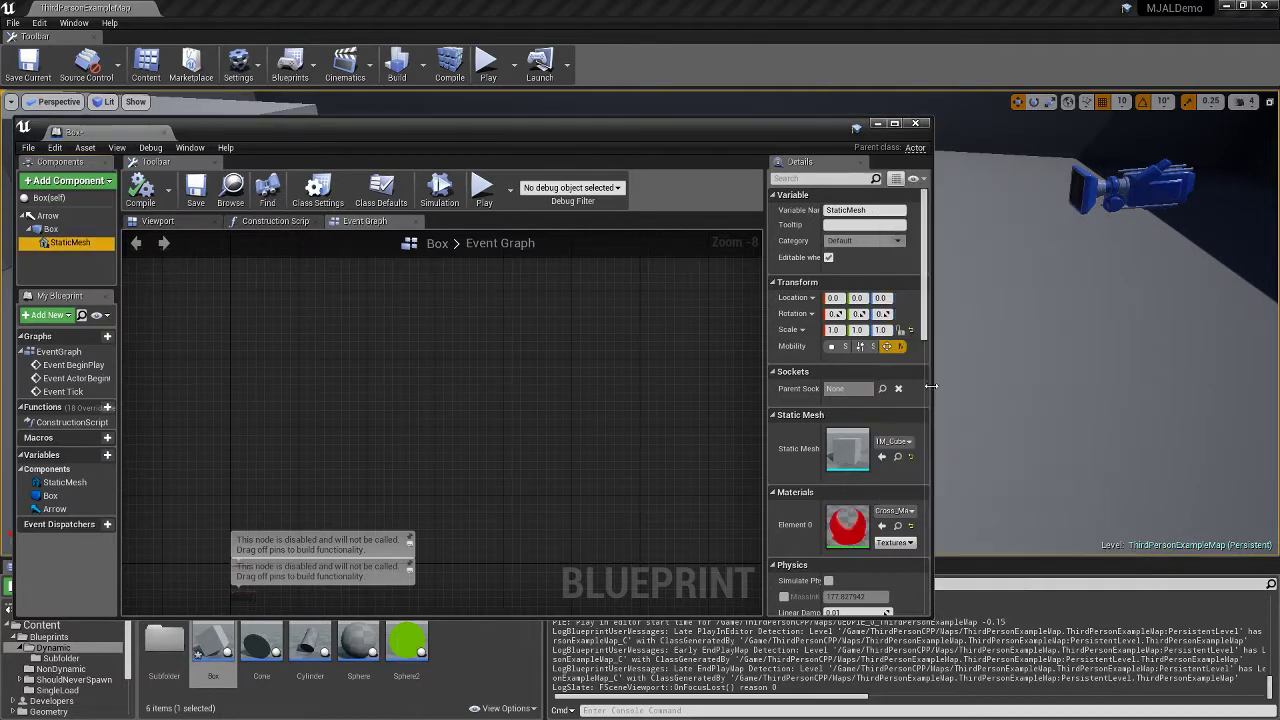
# Save and compile the Box blueprint, and close its editor.
pyautogui.click(205, 194)
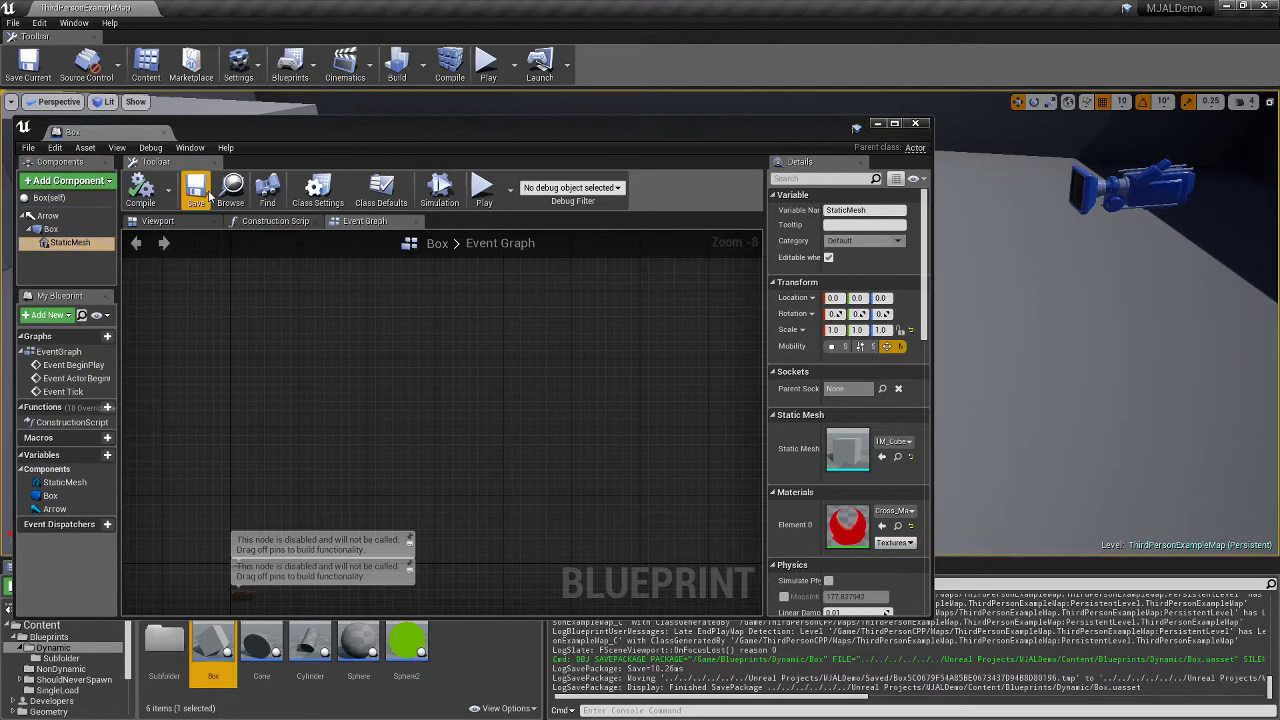
pyautogui.click(148, 195)
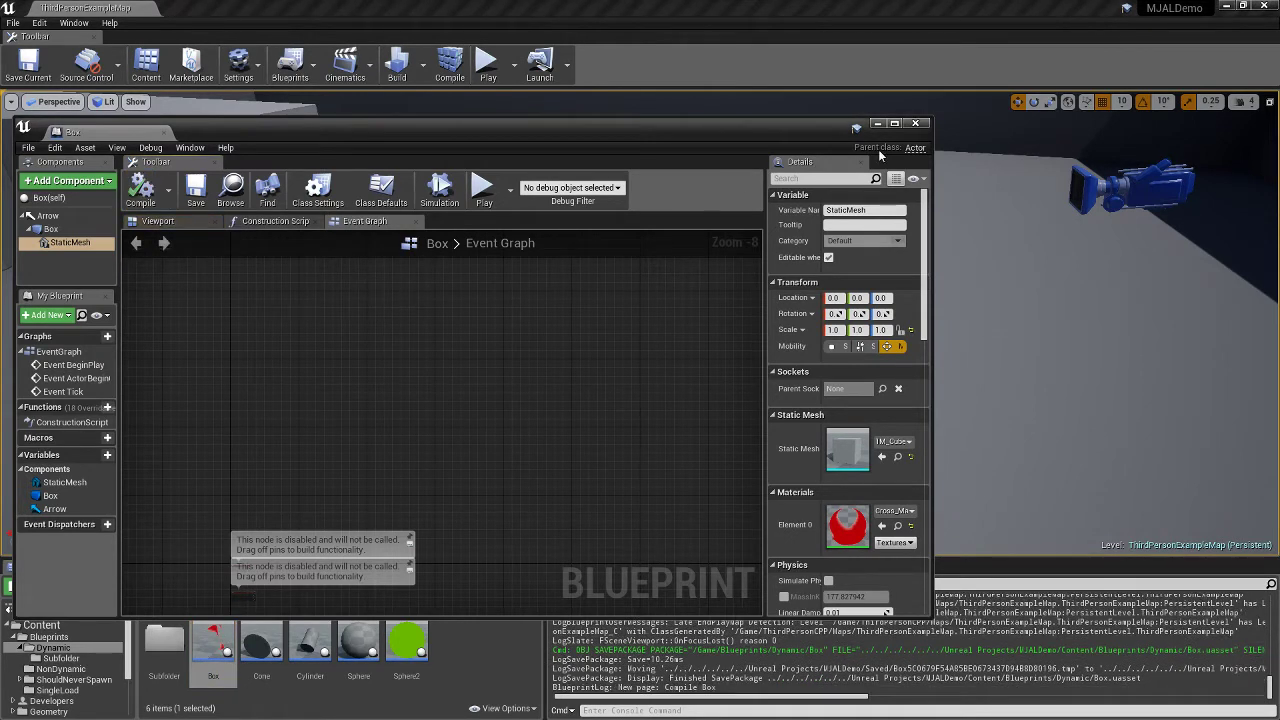
pyautogui.click(913, 124)
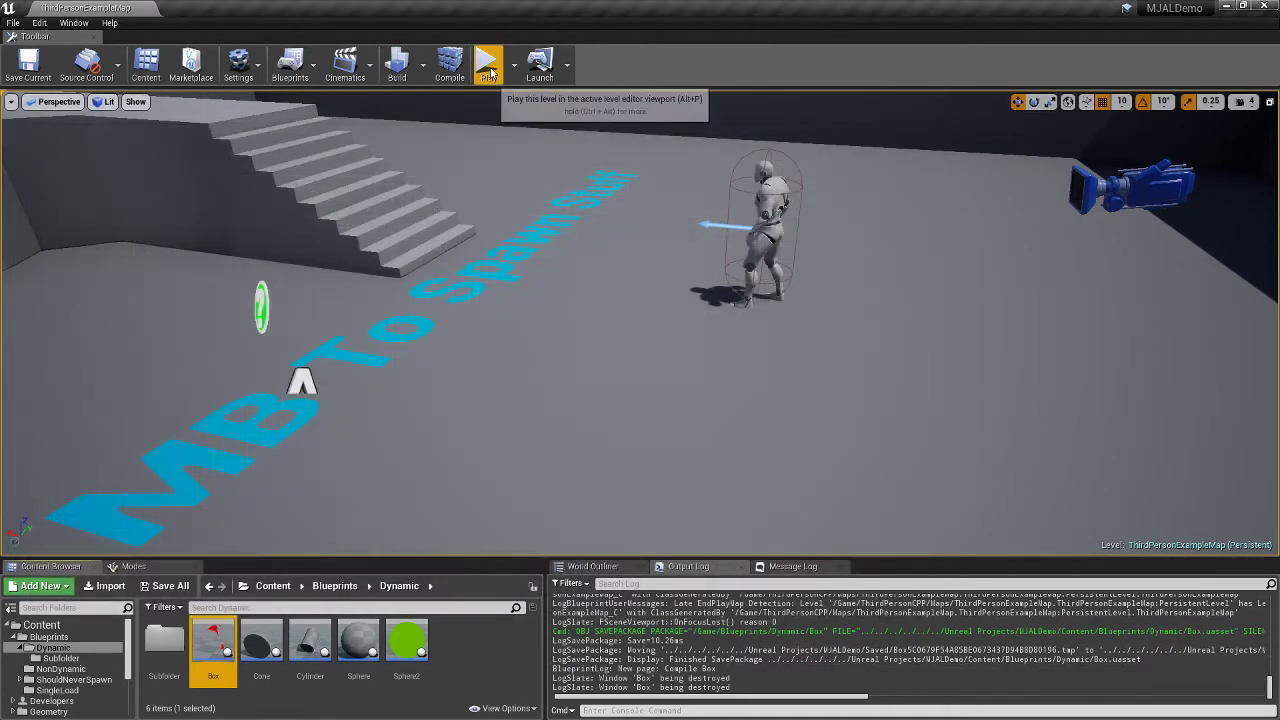
# Play the level, spawn objects to check the recoloured Box among them, and stop the play session.
pyautogui.click(488, 66)
pyautogui.press('a')
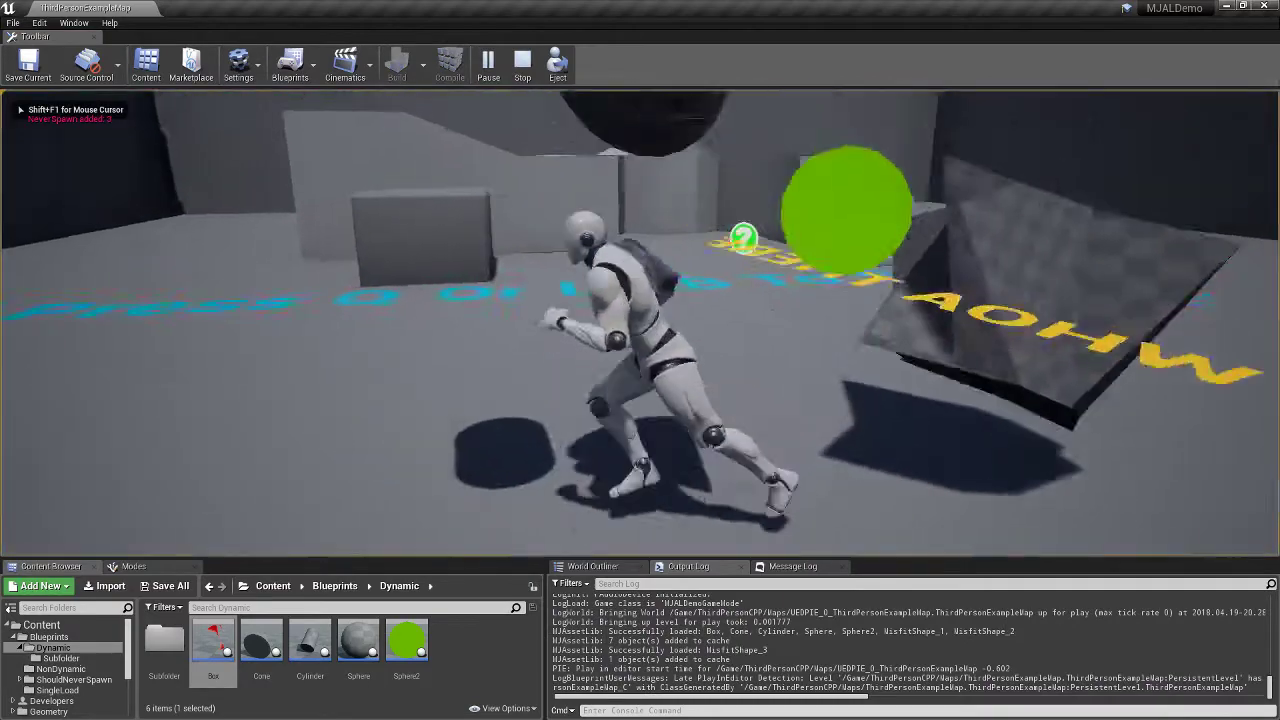
pyautogui.press('w')
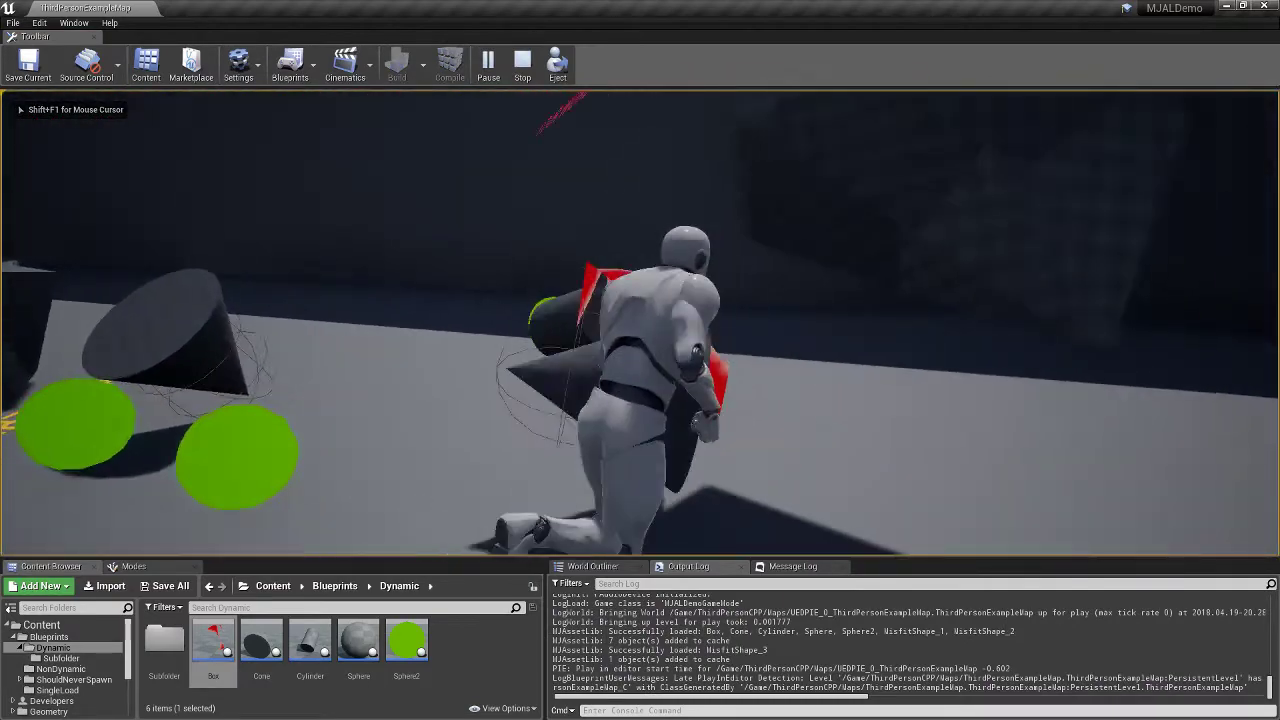
pyautogui.press('w')
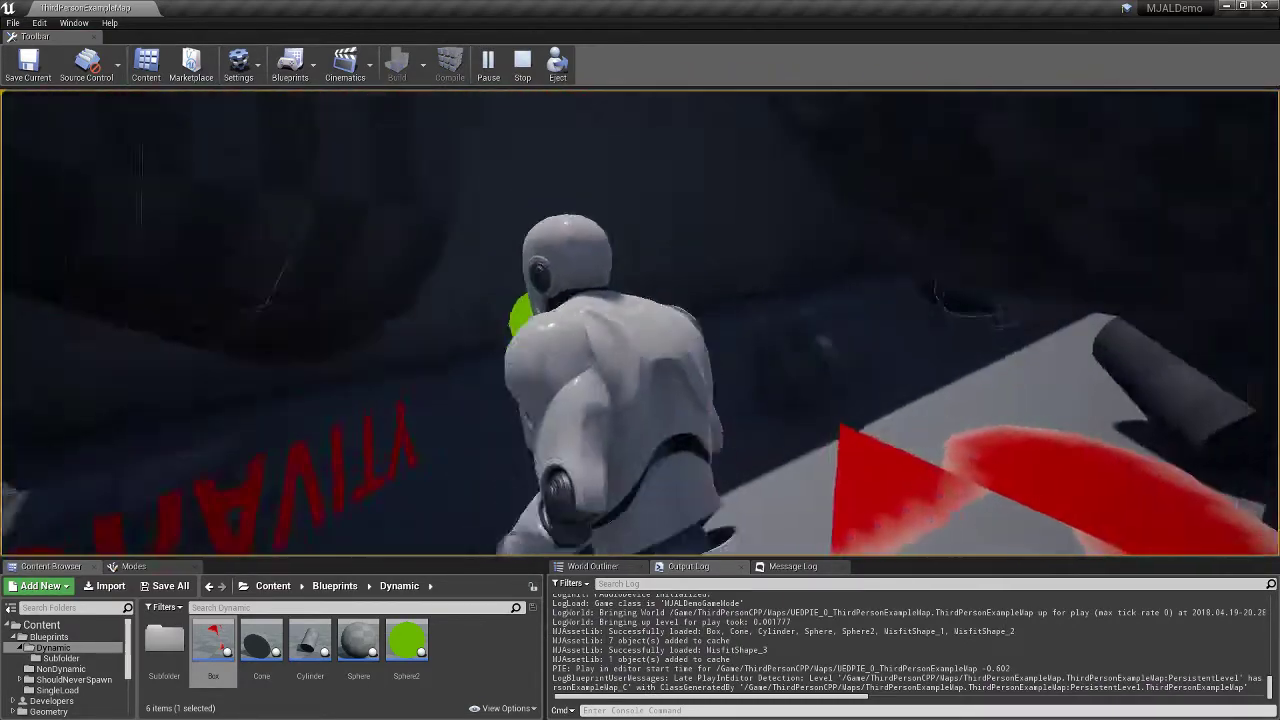
pyautogui.press('w')
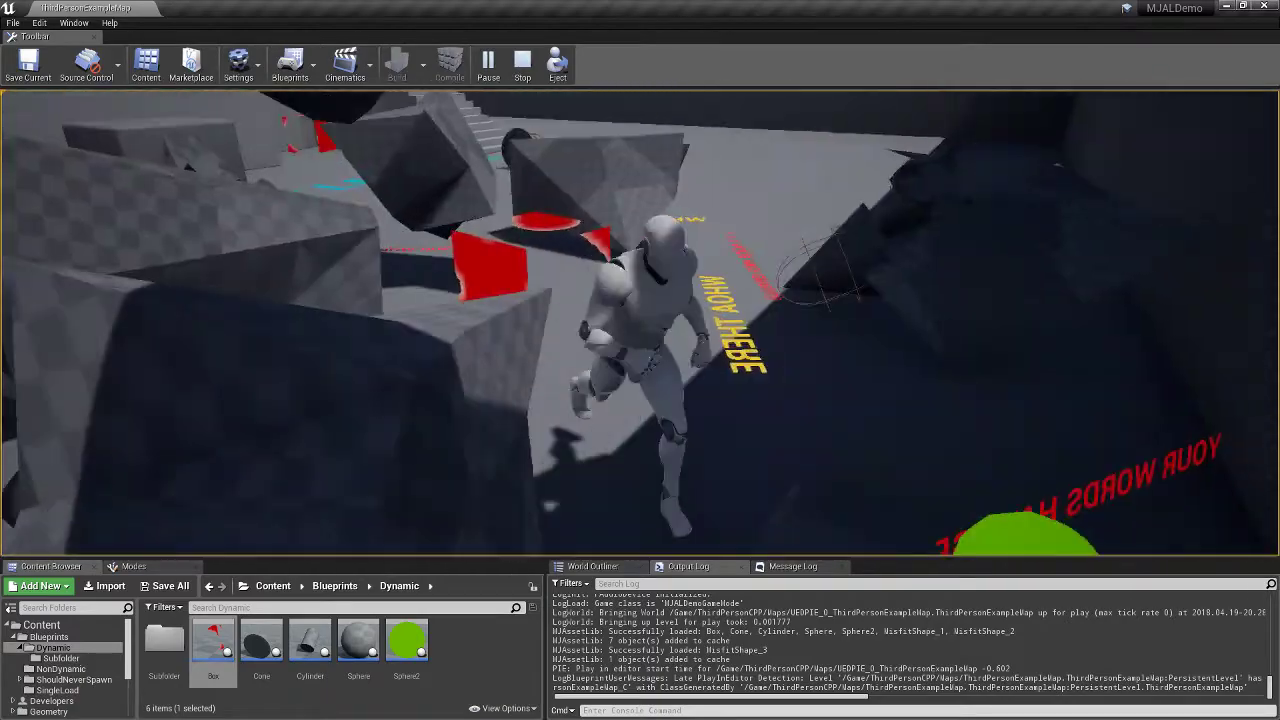
pyautogui.press('w')
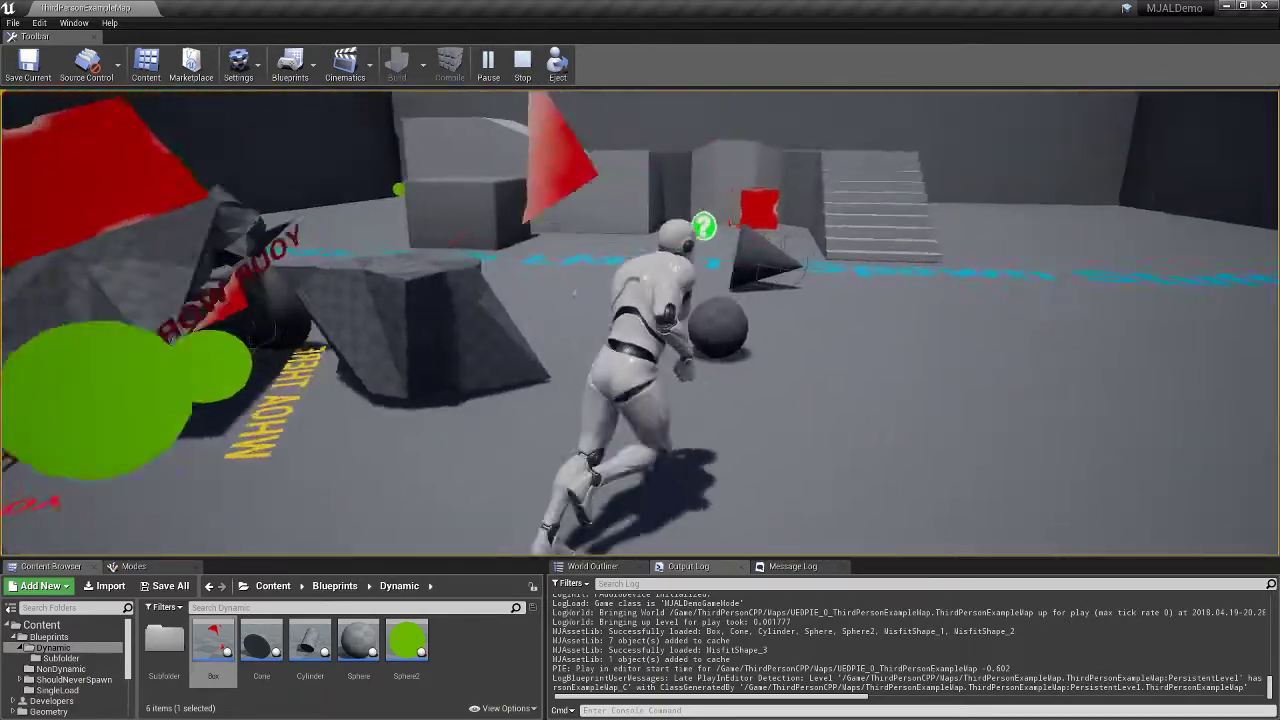
pyautogui.press('w')
pyautogui.press('Escape')
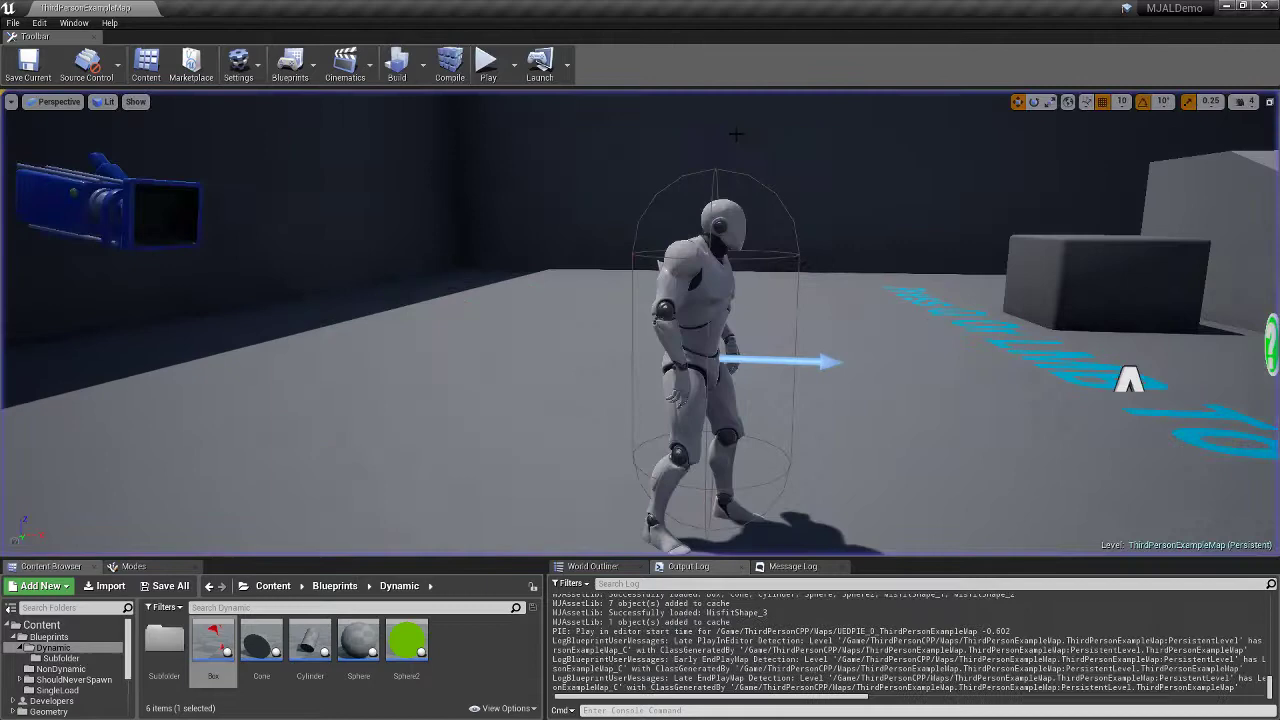
# Place MisfitShape_2 from the Dynamic Subfolder into the level beside the character, and delete it again.
pyautogui.moveTo(640, 360); pyautogui.dragTo(690, 315, button='right')
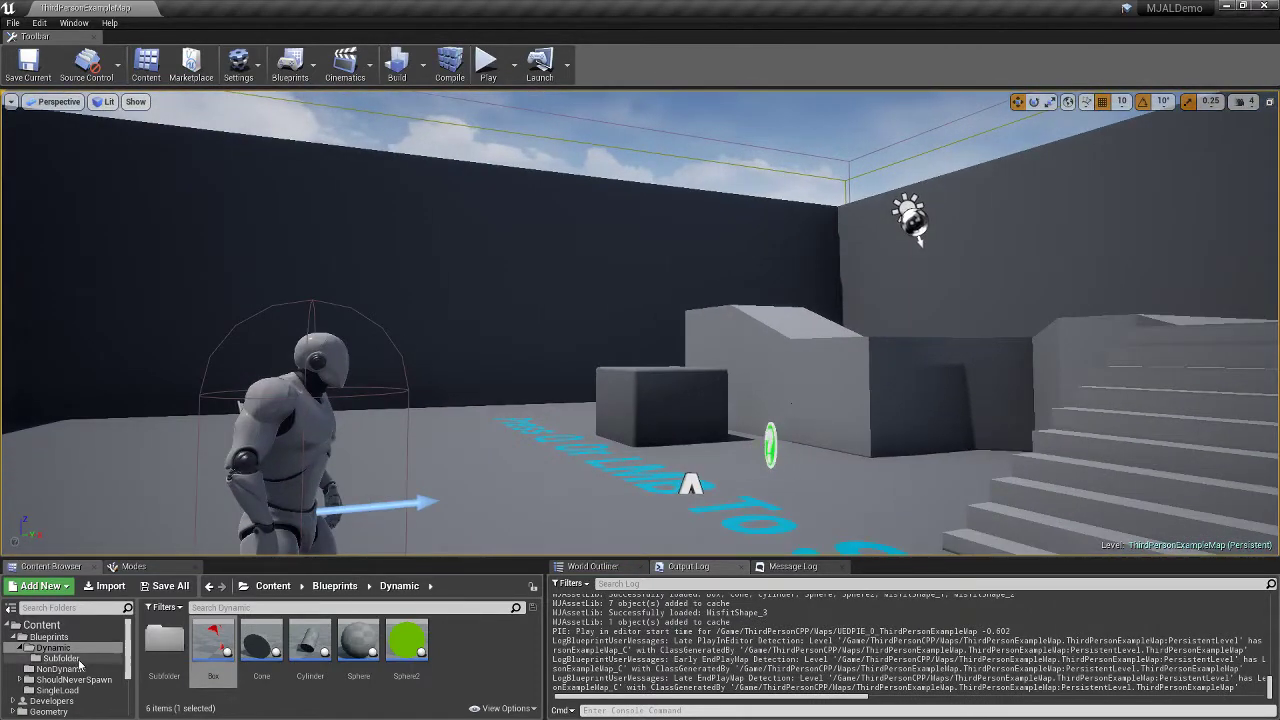
pyautogui.click(62, 658)
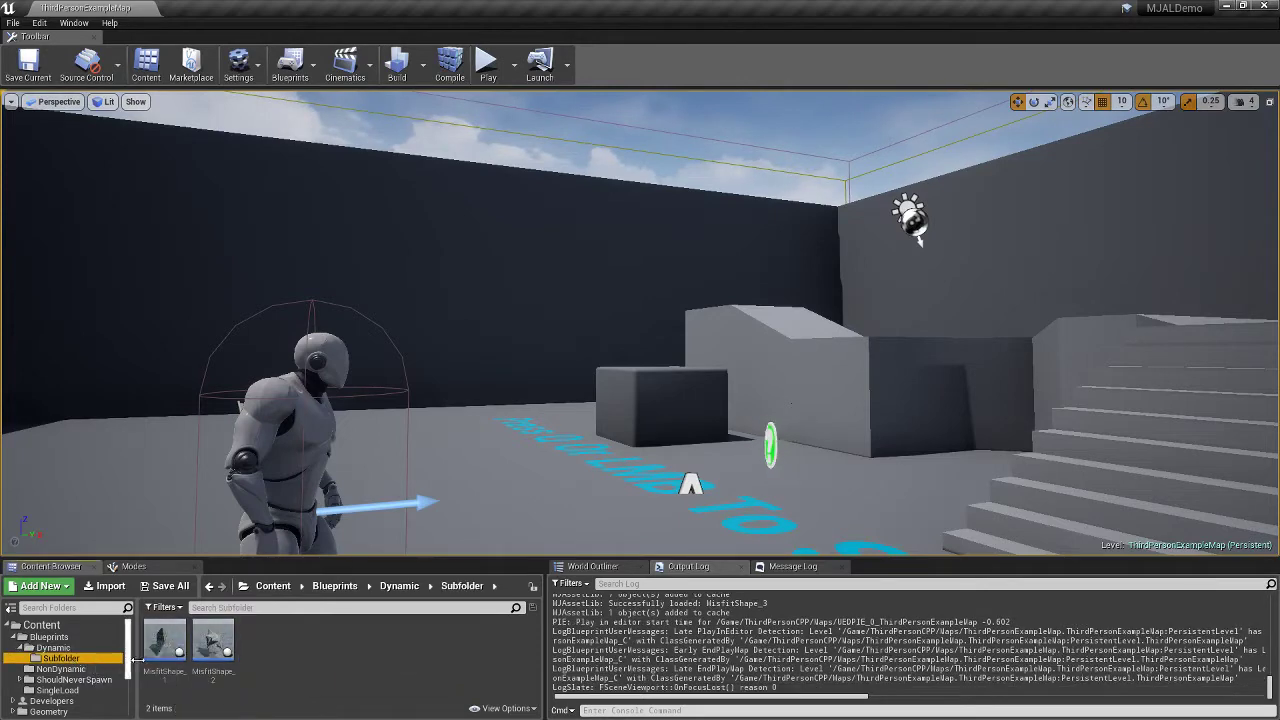
pyautogui.click(211, 637)
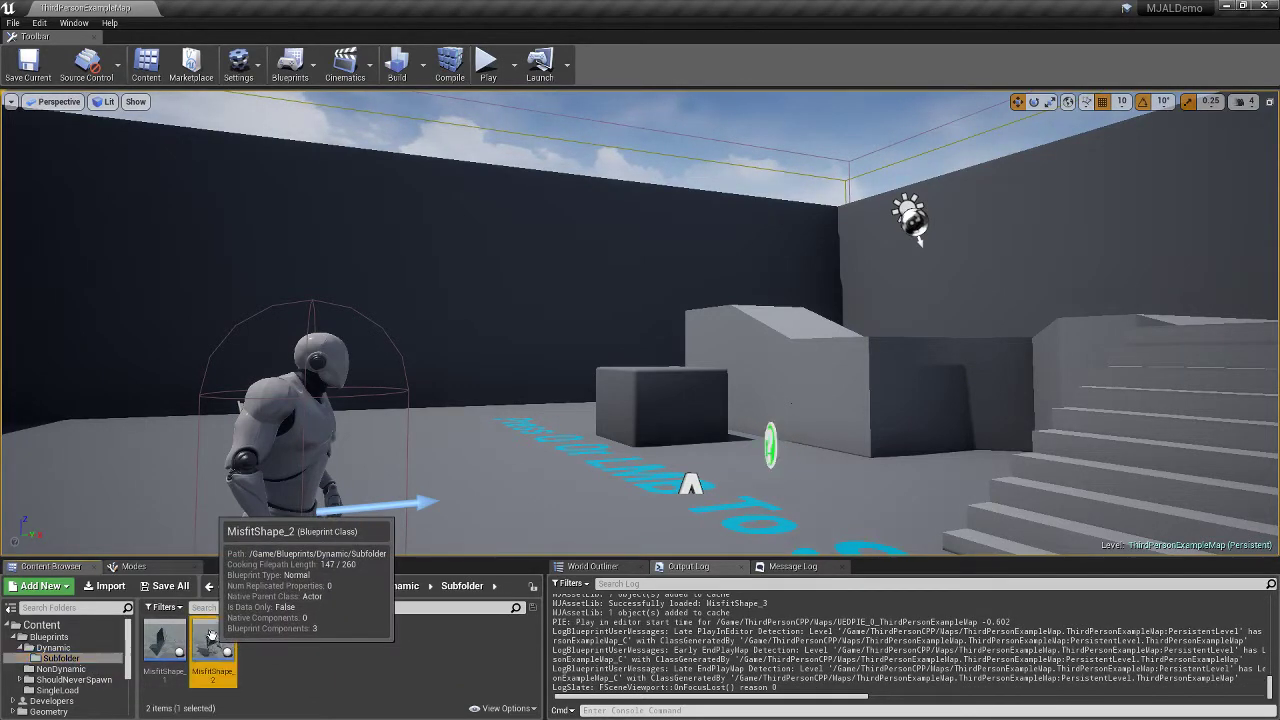
pyautogui.moveTo(211, 637); pyautogui.dragTo(512, 452)
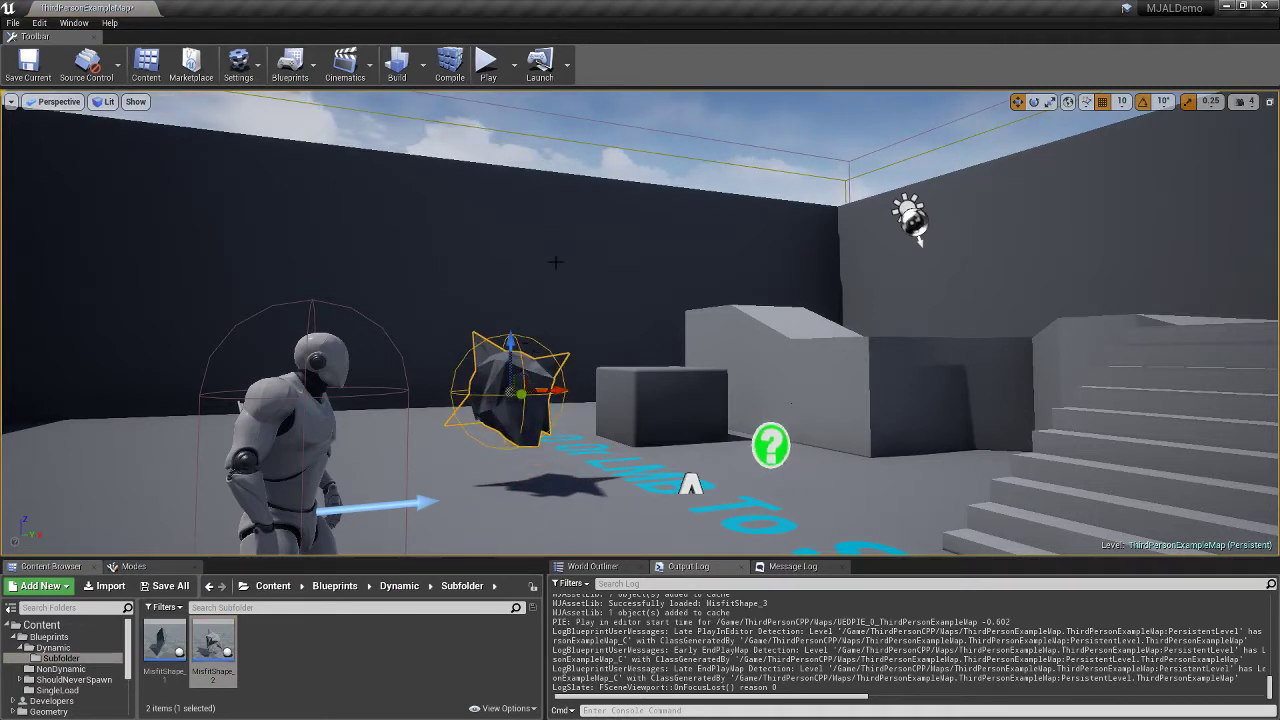
pyautogui.press('Delete')
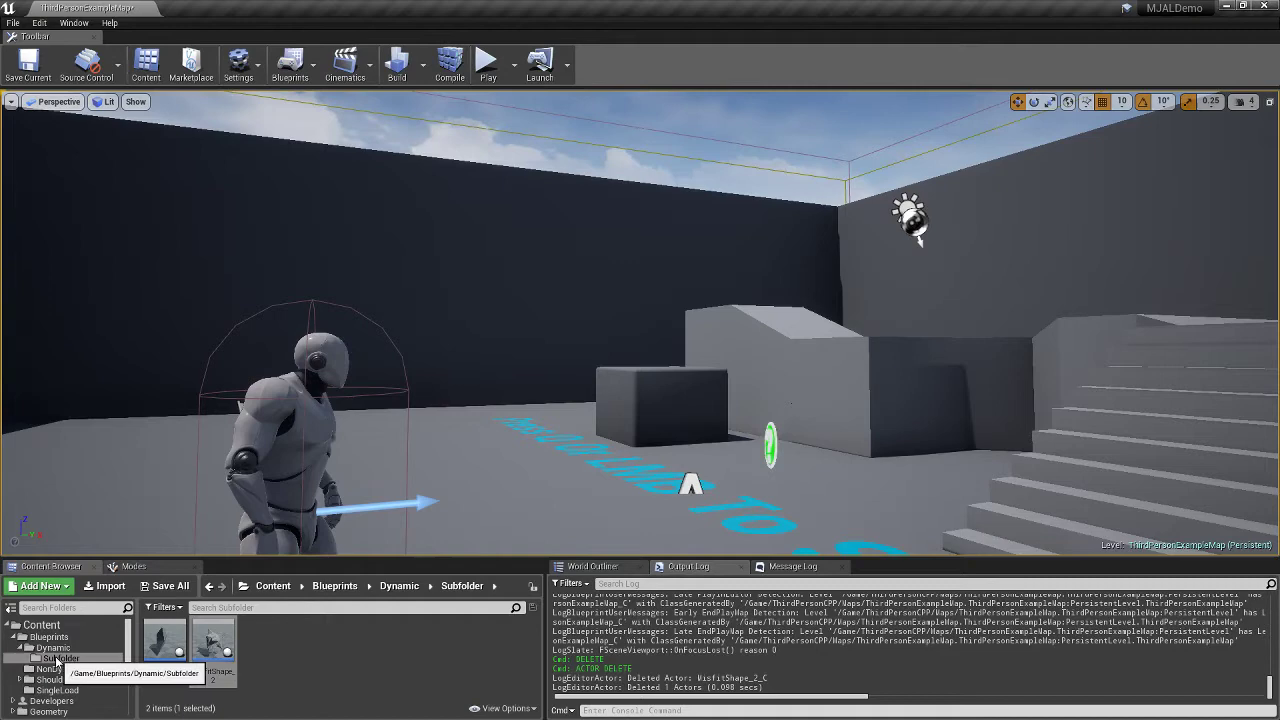
pyautogui.scroll(-3, 104, 668)
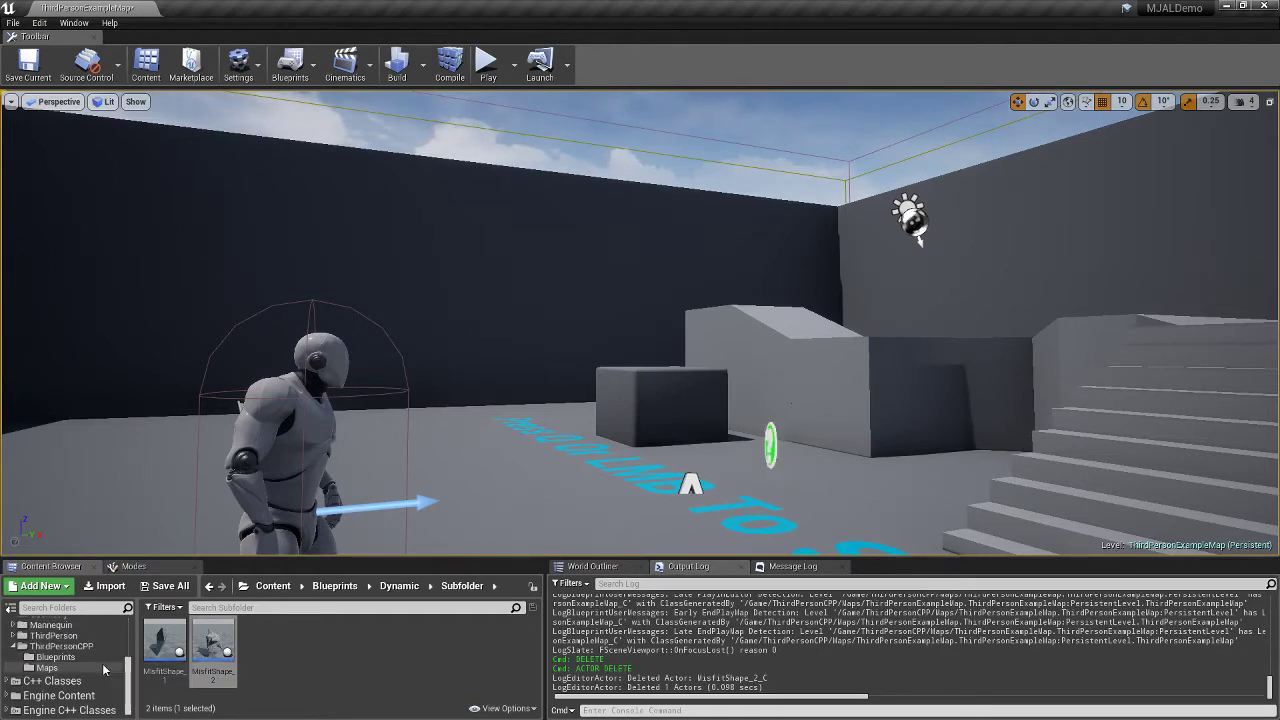
pyautogui.scroll(3, 104, 668)
pyautogui.scroll(-3, 88, 672)
pyautogui.scroll(3, 86, 671)
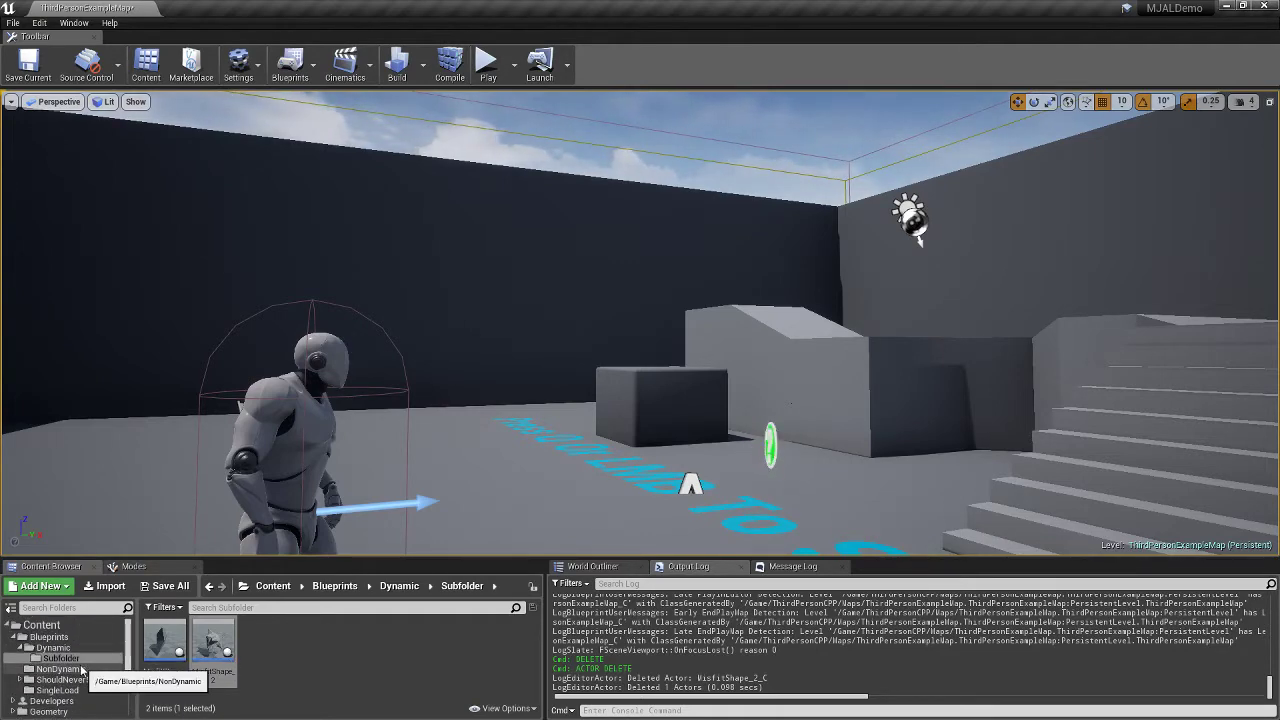
pyautogui.press('s')
pyautogui.moveTo(578, 302); pyautogui.dragTo(534, 376, button='right')
pyautogui.press('d')
pyautogui.press('w')
pyautogui.press('s')
pyautogui.press('a')
pyautogui.press('w')
pyautogui.press('a')
pyautogui.press('d')
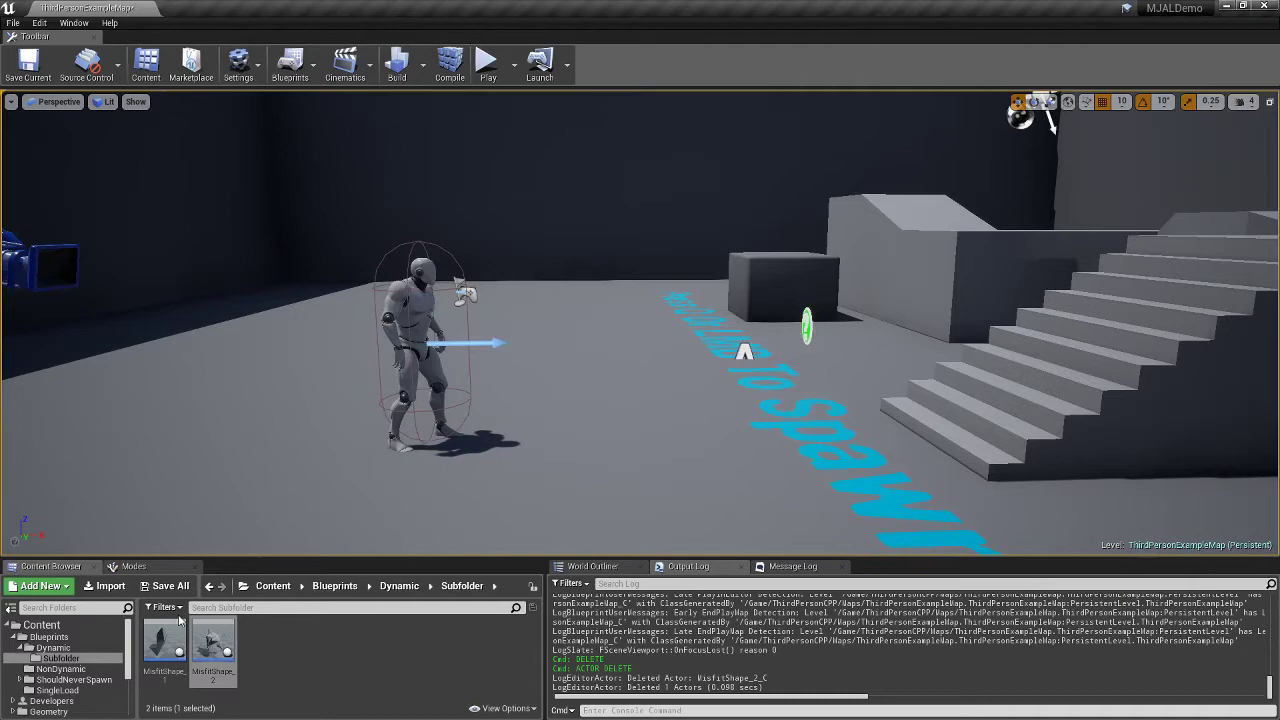
pyautogui.click(53, 647)
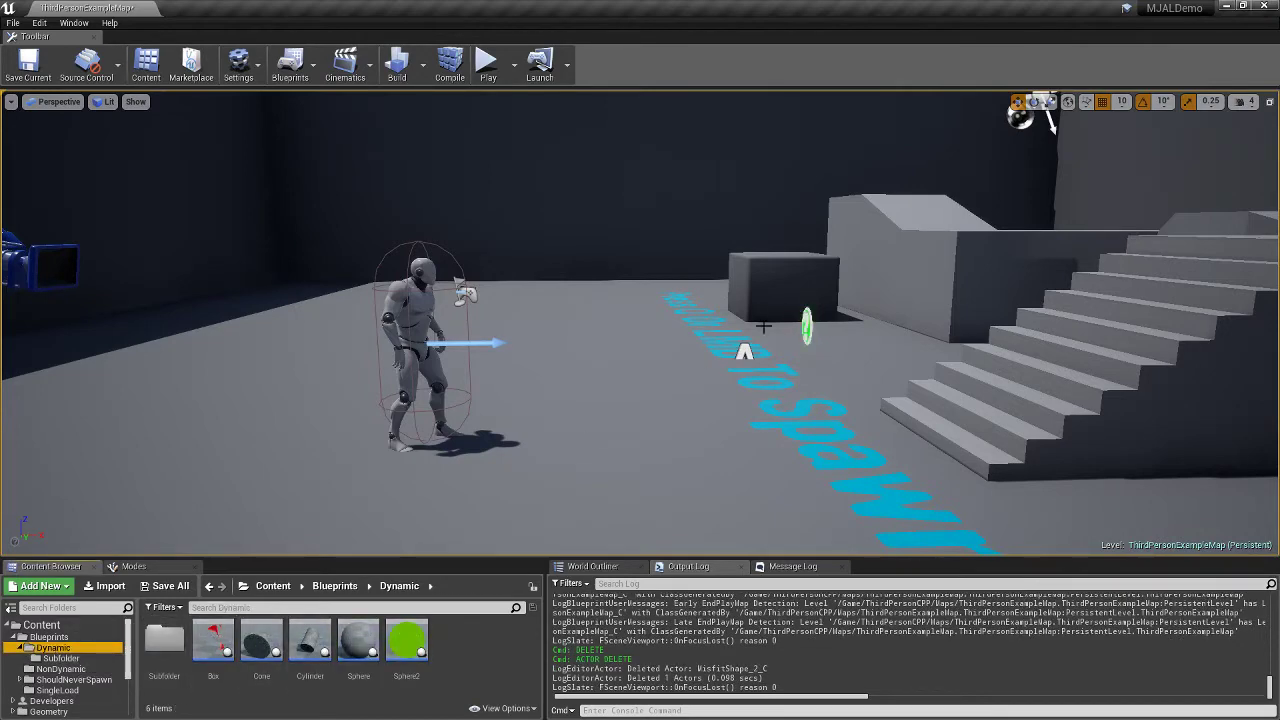
# Select the character in the level, open the MisfitCharacter blueprint from ThirdPersonCPP's Blueprints folder and maximize its editor.
pyautogui.moveTo(300, 470); pyautogui.dragTo(300, 461, button='right')
pyautogui.press('a')
pyautogui.moveTo(735, 337); pyautogui.dragTo(690, 334, button='right')
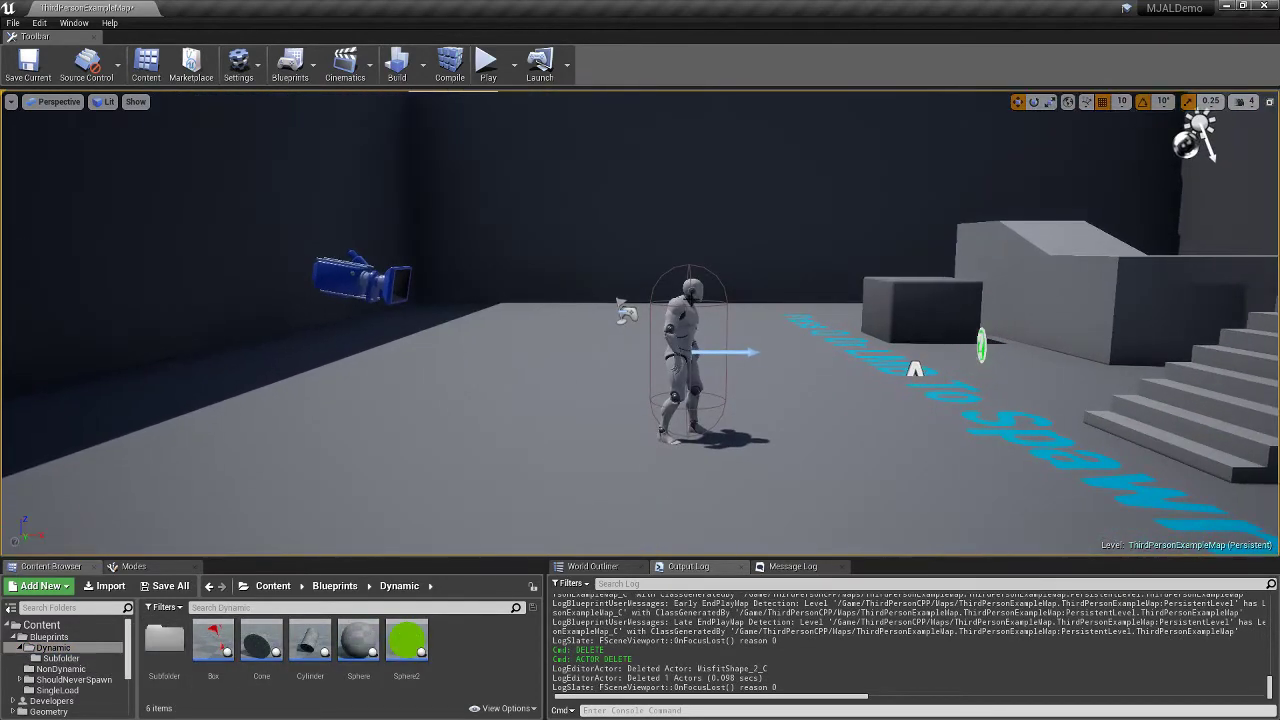
pyautogui.click(680, 339)
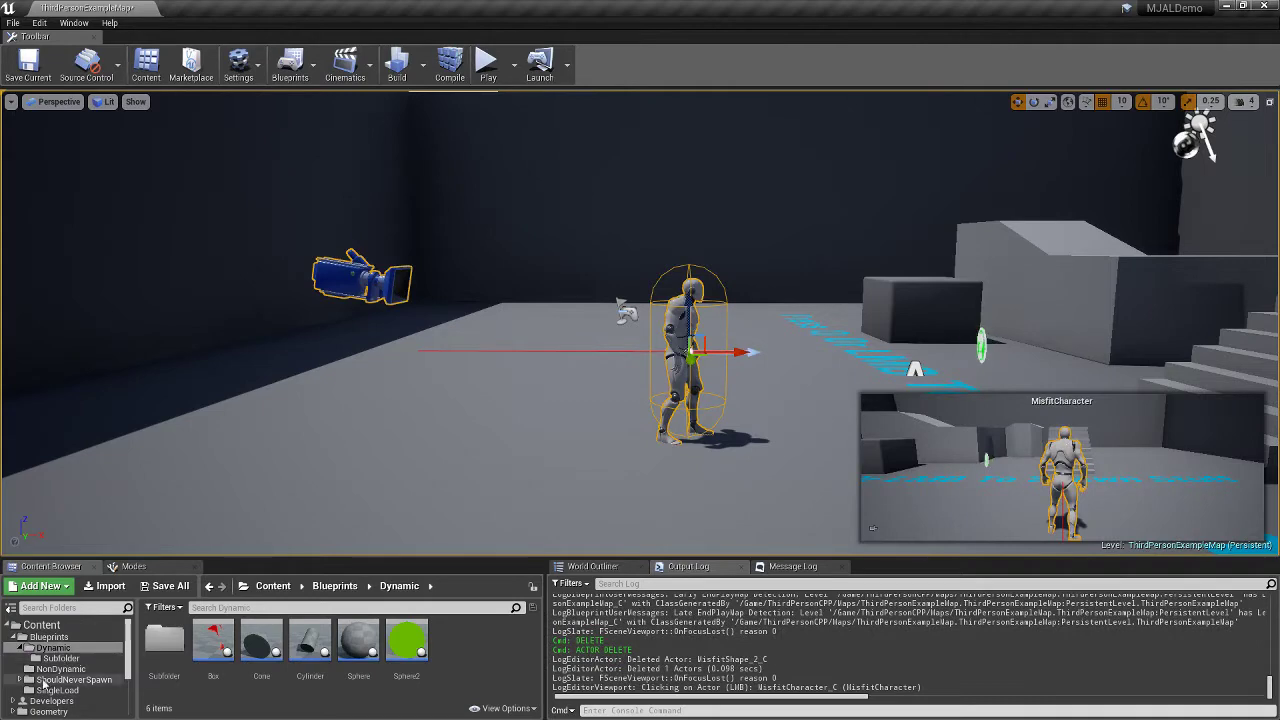
pyautogui.scroll(-3, 40, 682)
pyautogui.click(48, 670)
pyautogui.doubleClick(165, 645)
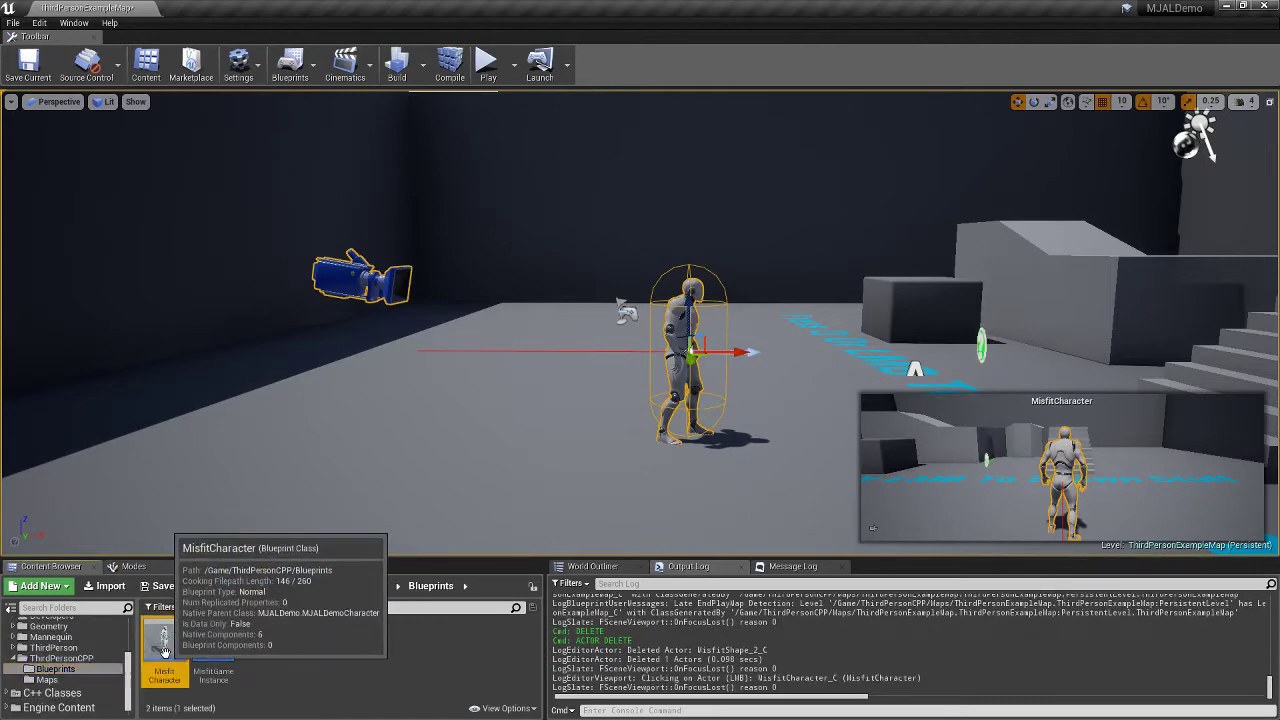
pyautogui.moveTo(564, 345); pyautogui.dragTo(534, 619, button='right')
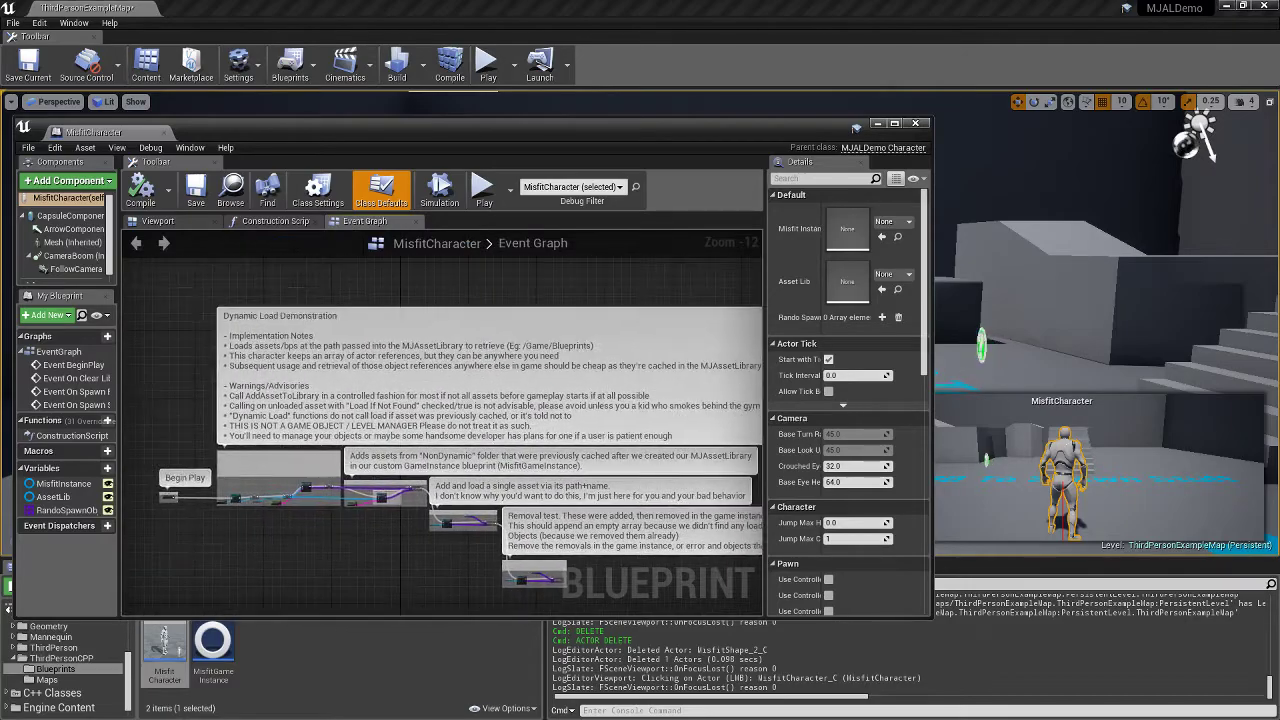
pyautogui.click(894, 123)
# Examine the event graph's Dynamic Load Demonstration notes and the Begin Play nodes that get actors from /Game/Blueprints/Dynamic.
pyautogui.moveTo(695, 526); pyautogui.dragTo(795, 494, button='right')
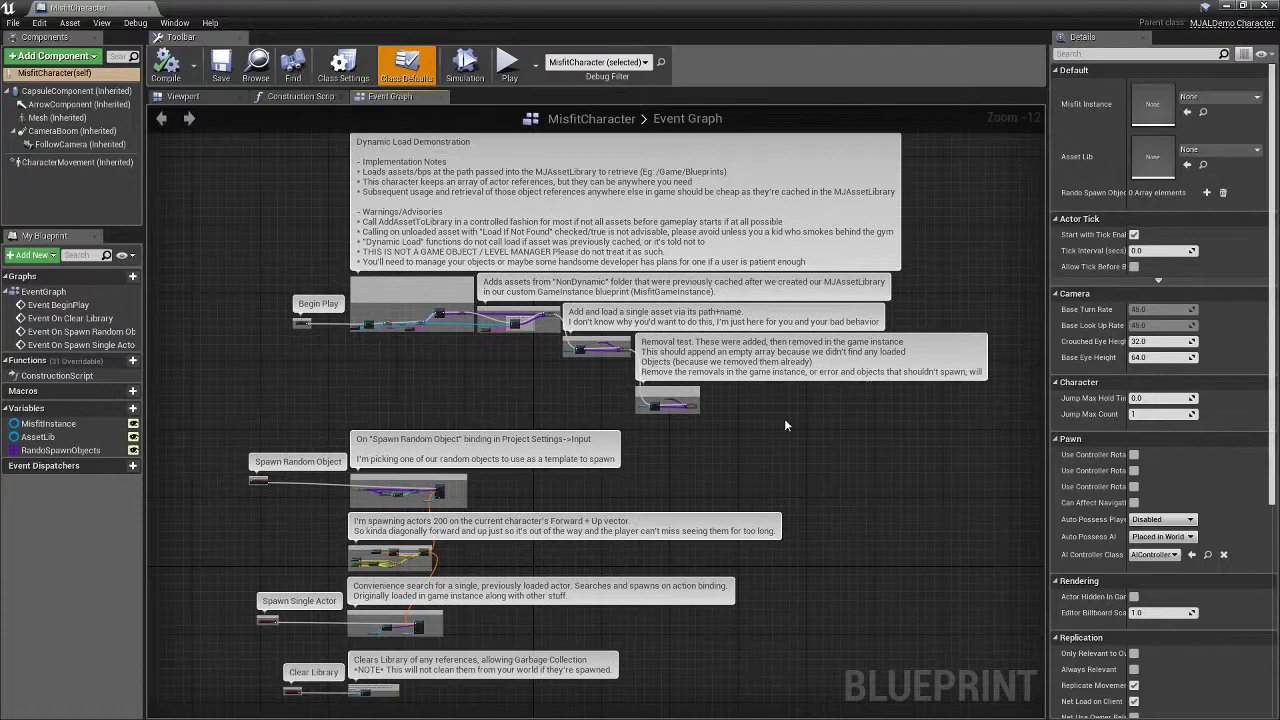
pyautogui.moveTo(784, 418); pyautogui.dragTo(751, 456, button='right')
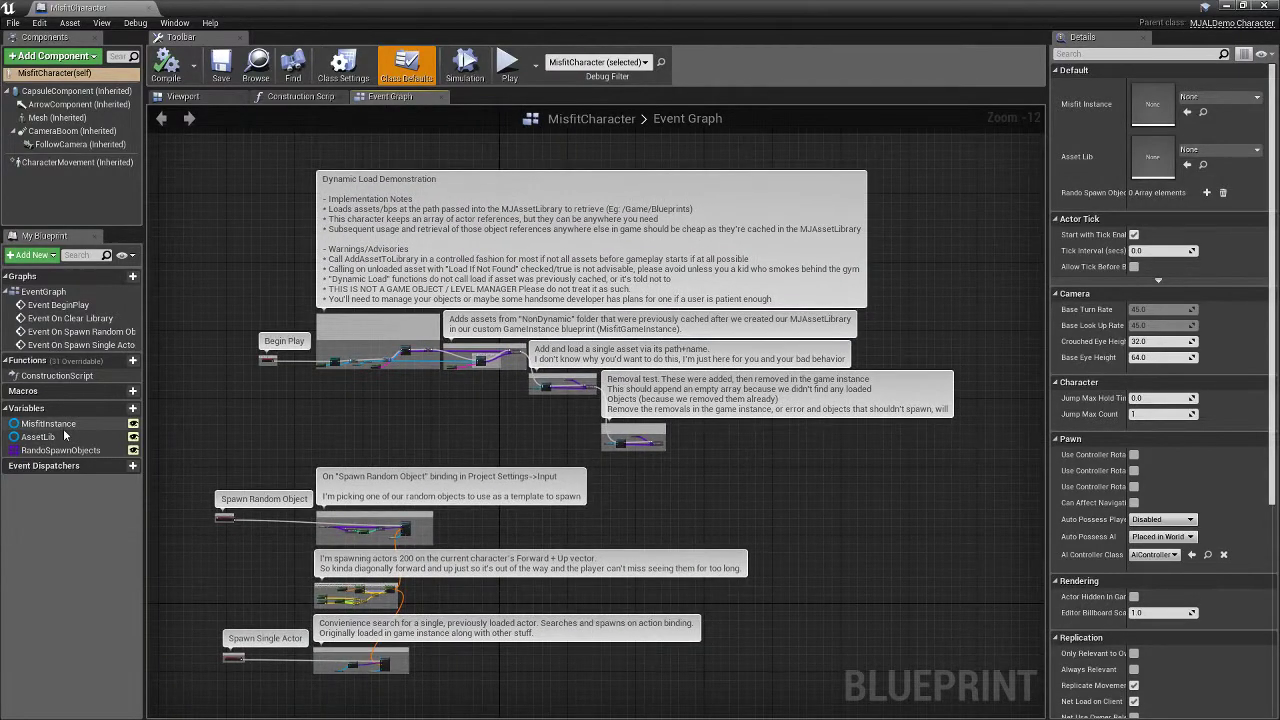
pyautogui.hotkey('ctrl', 'alt')
pyautogui.scroll(12, 432, 395)
pyautogui.moveTo(404, 385); pyautogui.dragTo(586, 603, button='right')
pyautogui.scroll(-1, 840, 555)
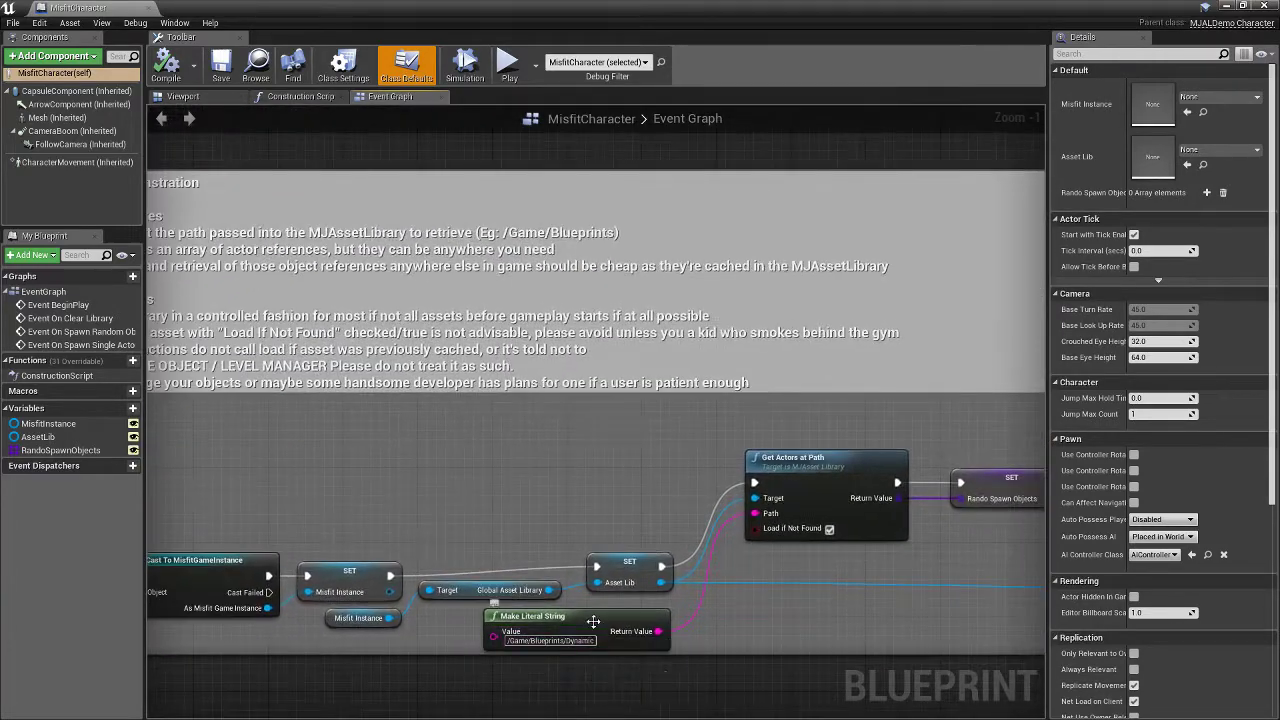
# Examine the Begin Play node chain and the Make Literal String path /Game/Blueprints/Dynamic that feeds Get Actors at Path.
pyautogui.scroll(-3, 606, 616)
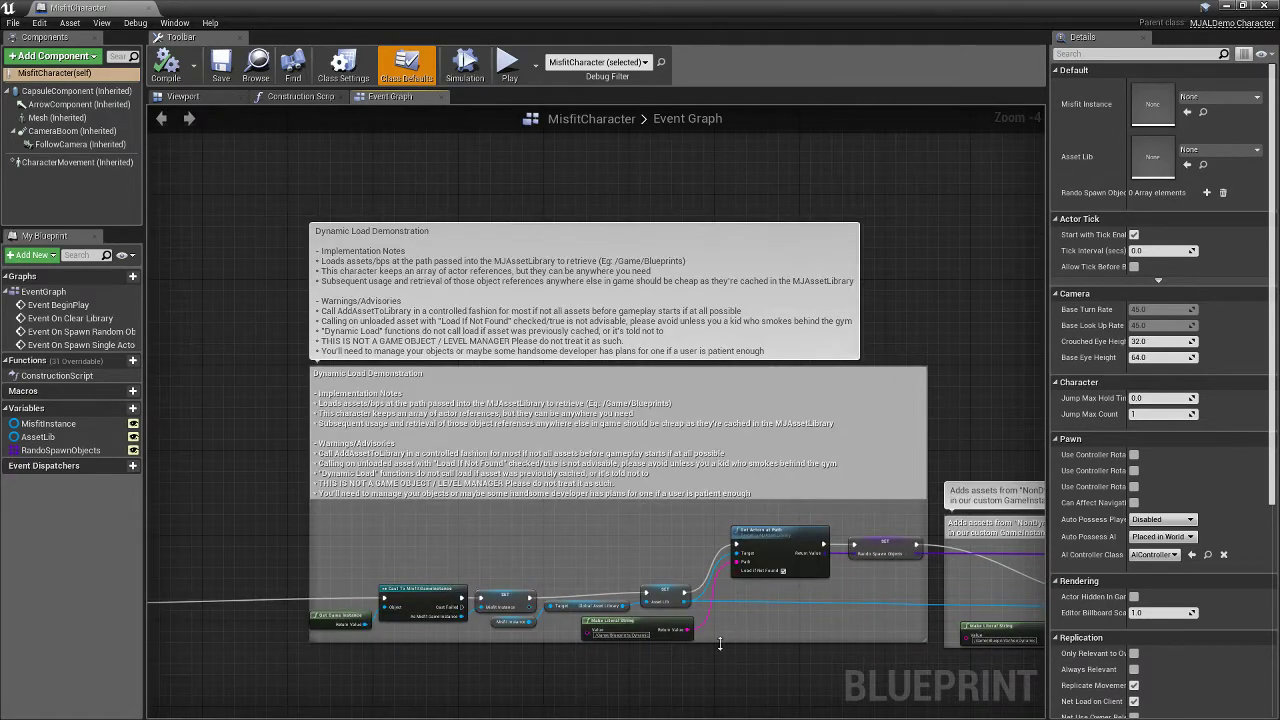
pyautogui.scroll(2, 719, 644)
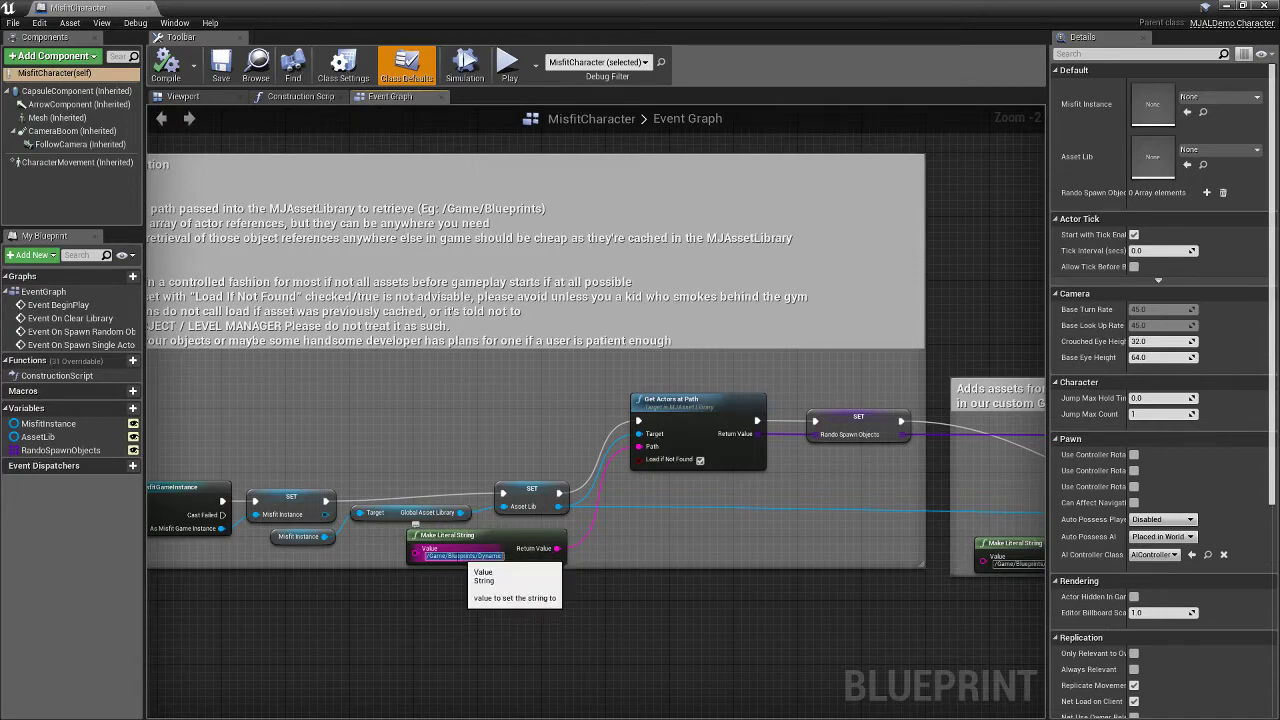
pyautogui.moveTo(442, 553); pyautogui.dragTo(536, 513, button='right')
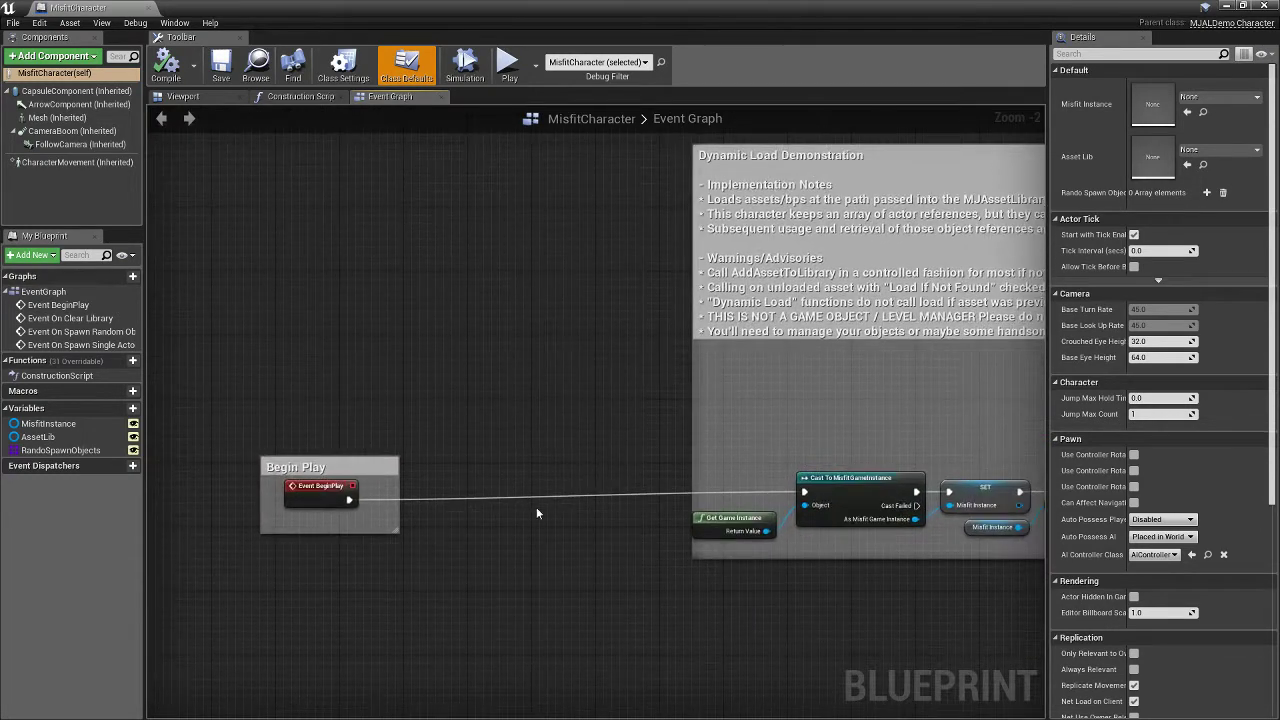
pyautogui.moveTo(563, 569); pyautogui.dragTo(148, 474, button='right')
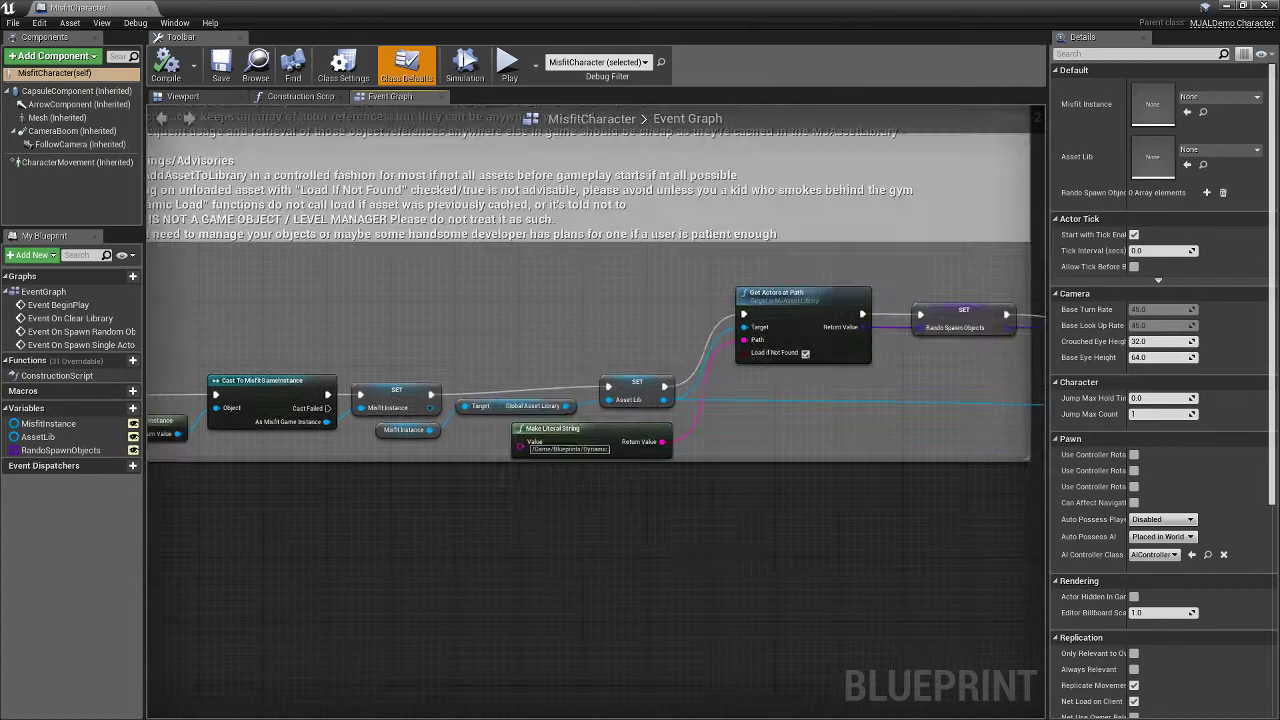
pyautogui.moveTo(566, 543); pyautogui.dragTo(341, 644, button='right')
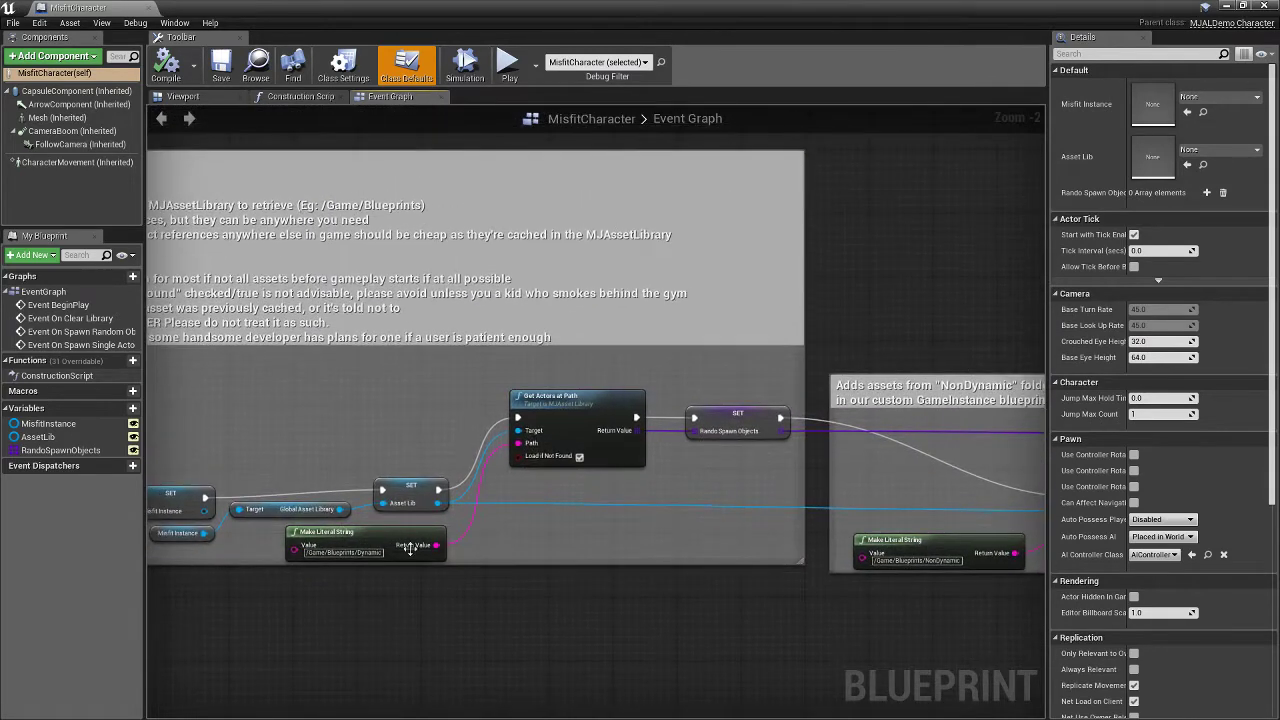
pyautogui.click(410, 544)
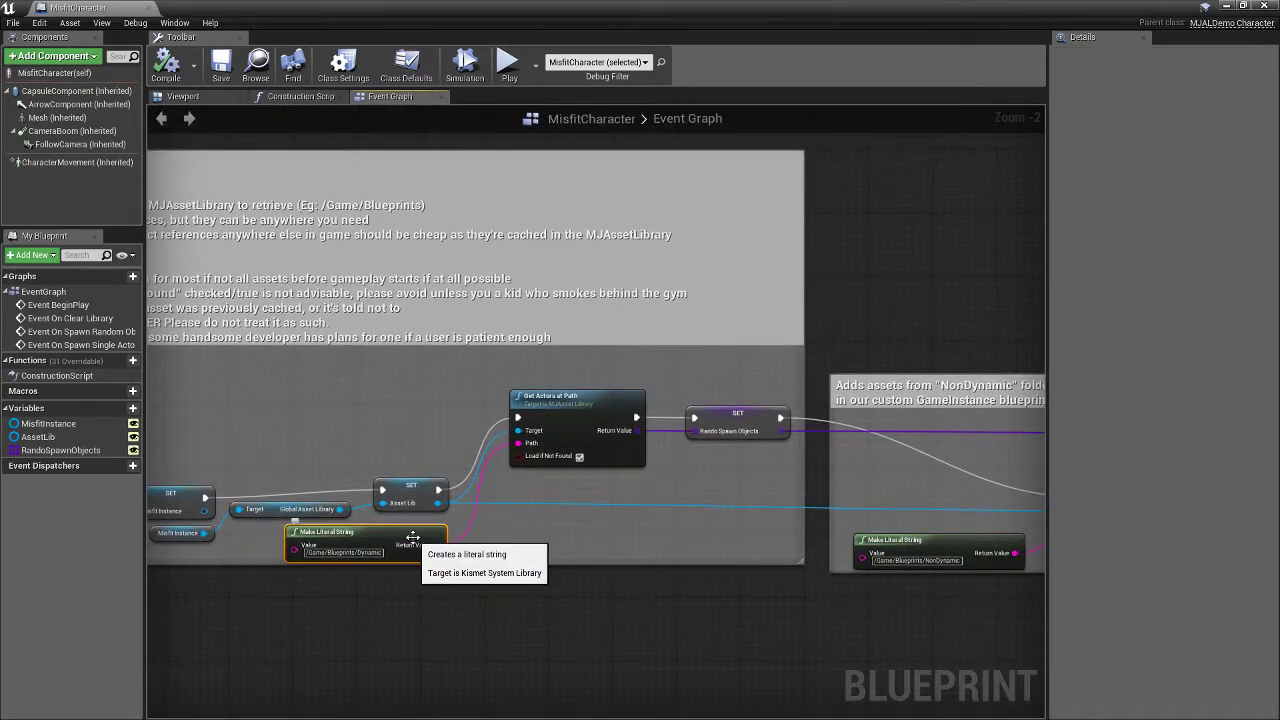
pyautogui.click(380, 552)
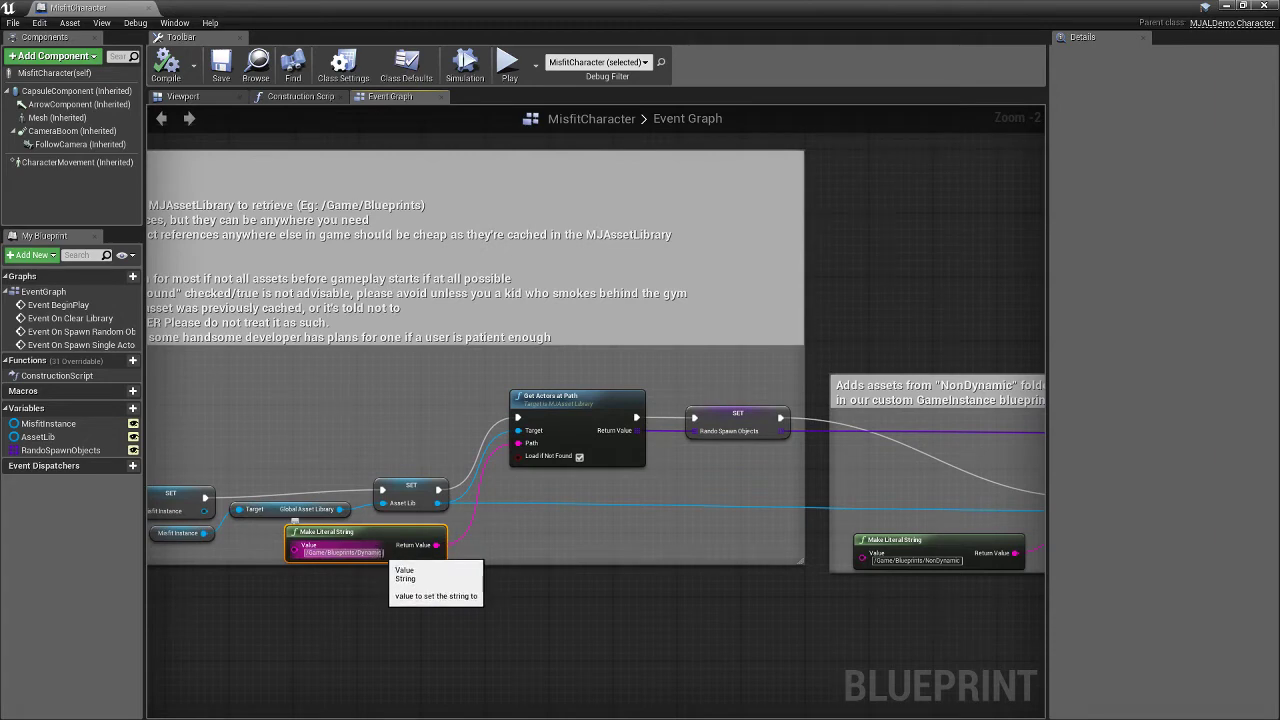
pyautogui.press('Return')
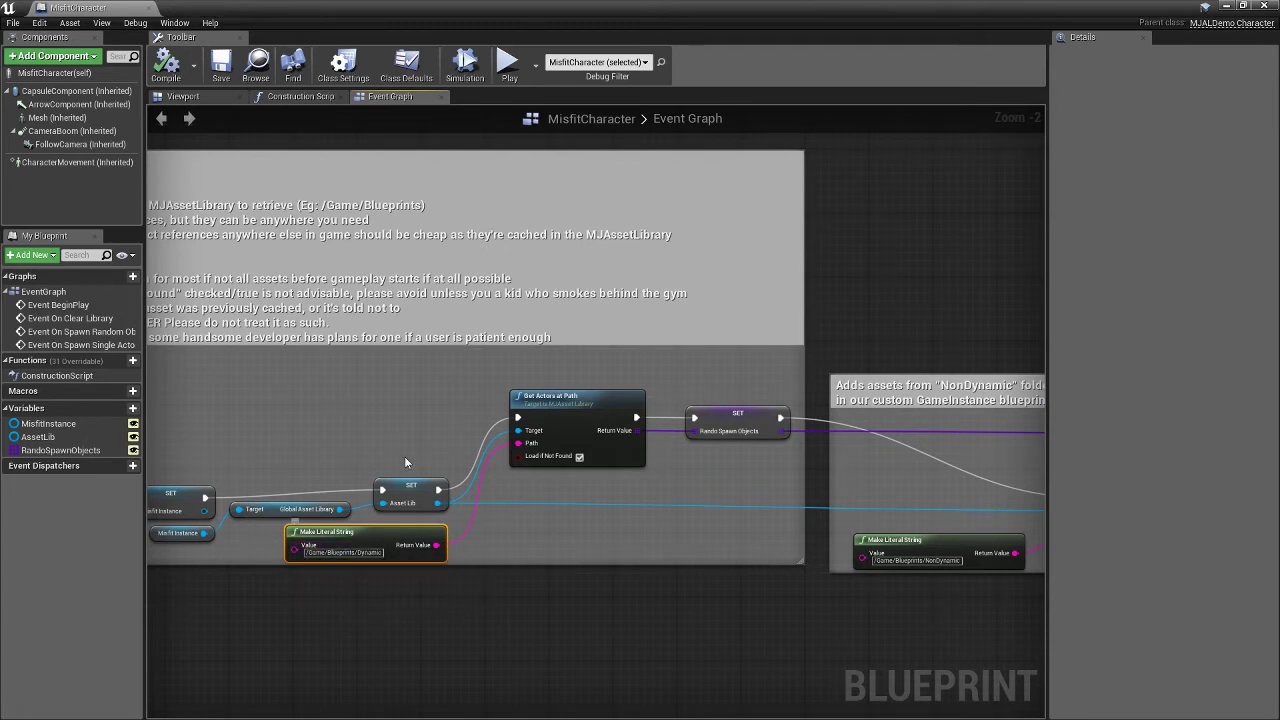
# Restore and move aside the blueprint editor window, show the Blueprints/Dynamic folder's contents, and maximize the editor again.
pyautogui.click(1227, 11)
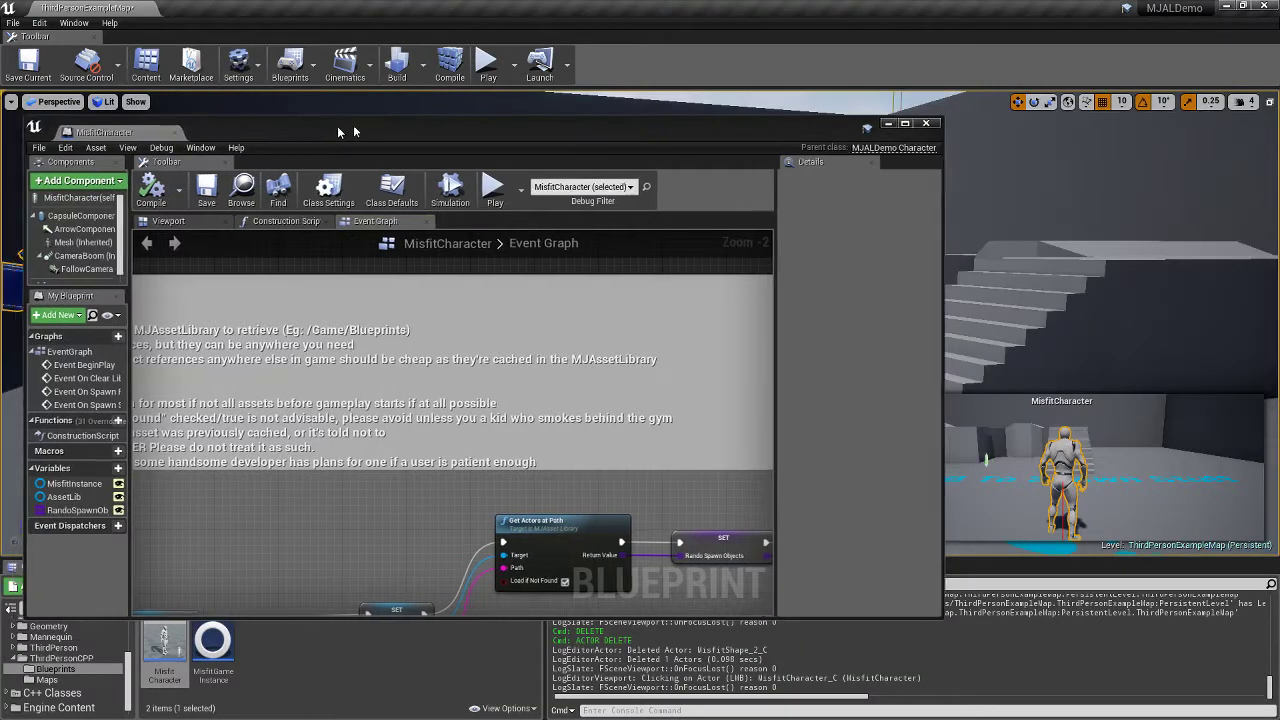
pyautogui.moveTo(337, 126); pyautogui.dragTo(653, 61)
pyautogui.scroll(3, 75, 668)
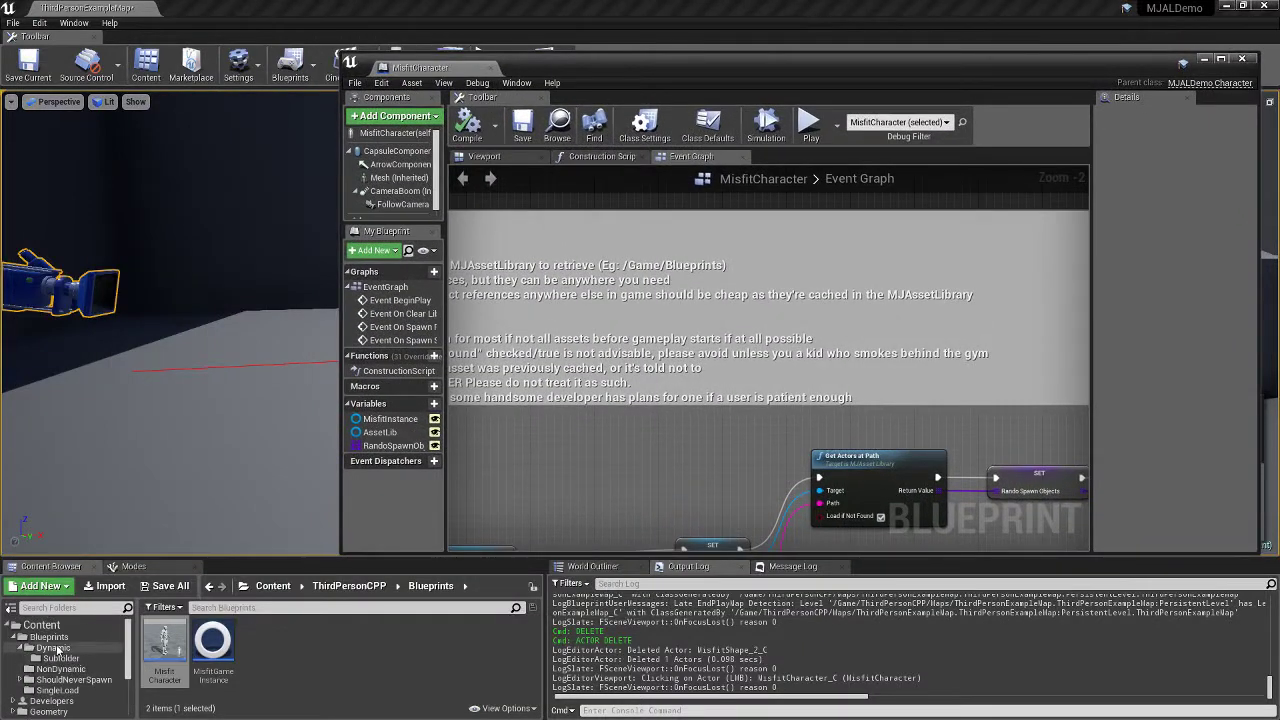
pyautogui.click(55, 648)
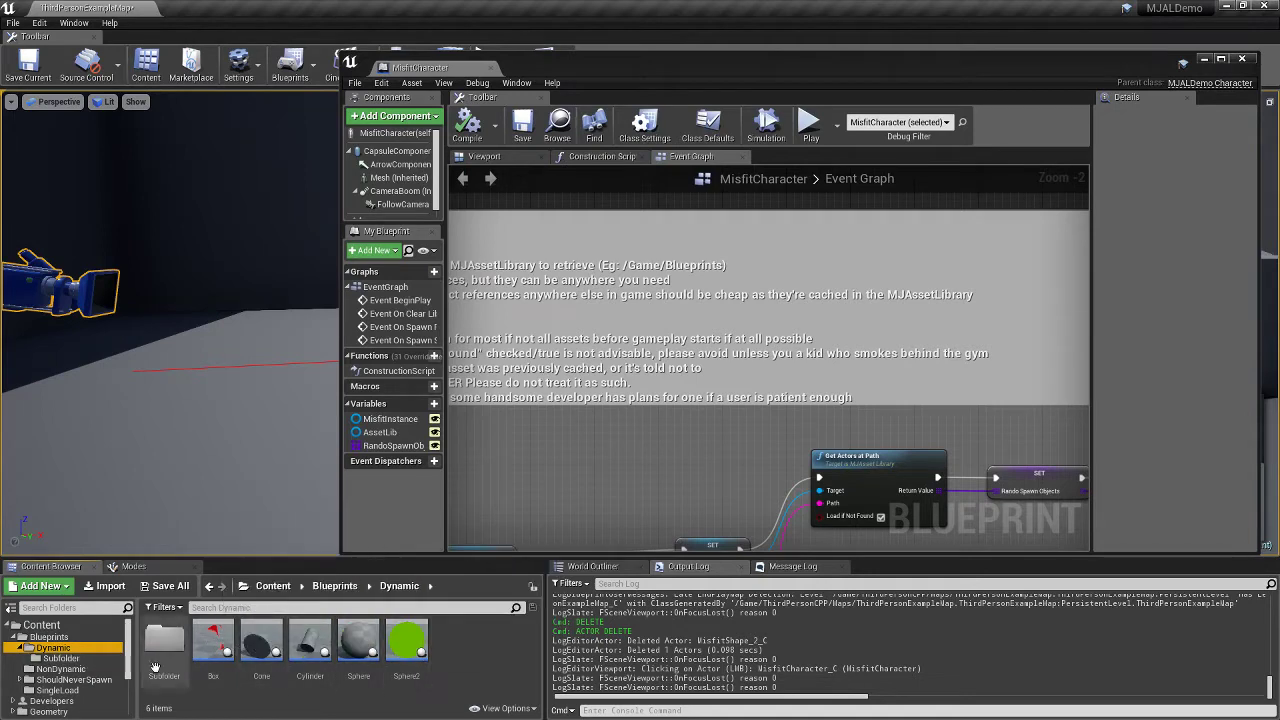
pyautogui.doubleClick(1092, 53)
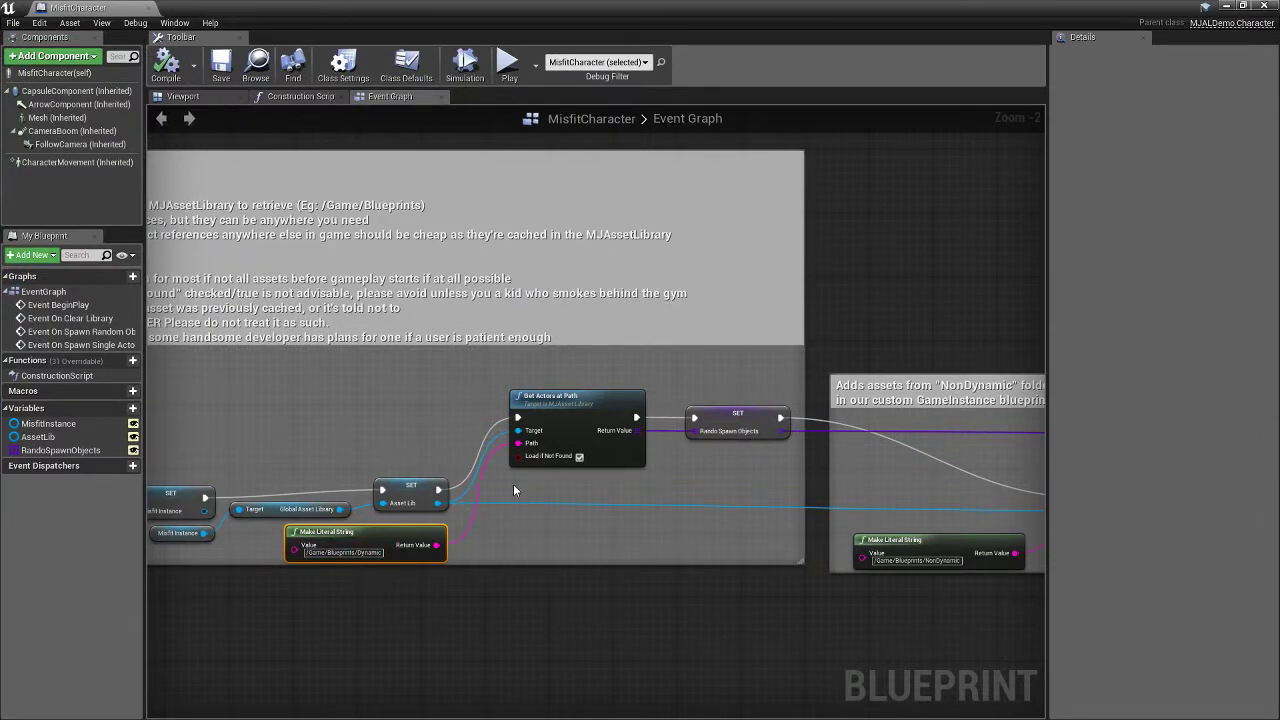
# Inspect the Load if Not Found option of Get Actors at Path and the Set node for Rando Spawn Objects.
pyautogui.scroll(2, 514, 489)
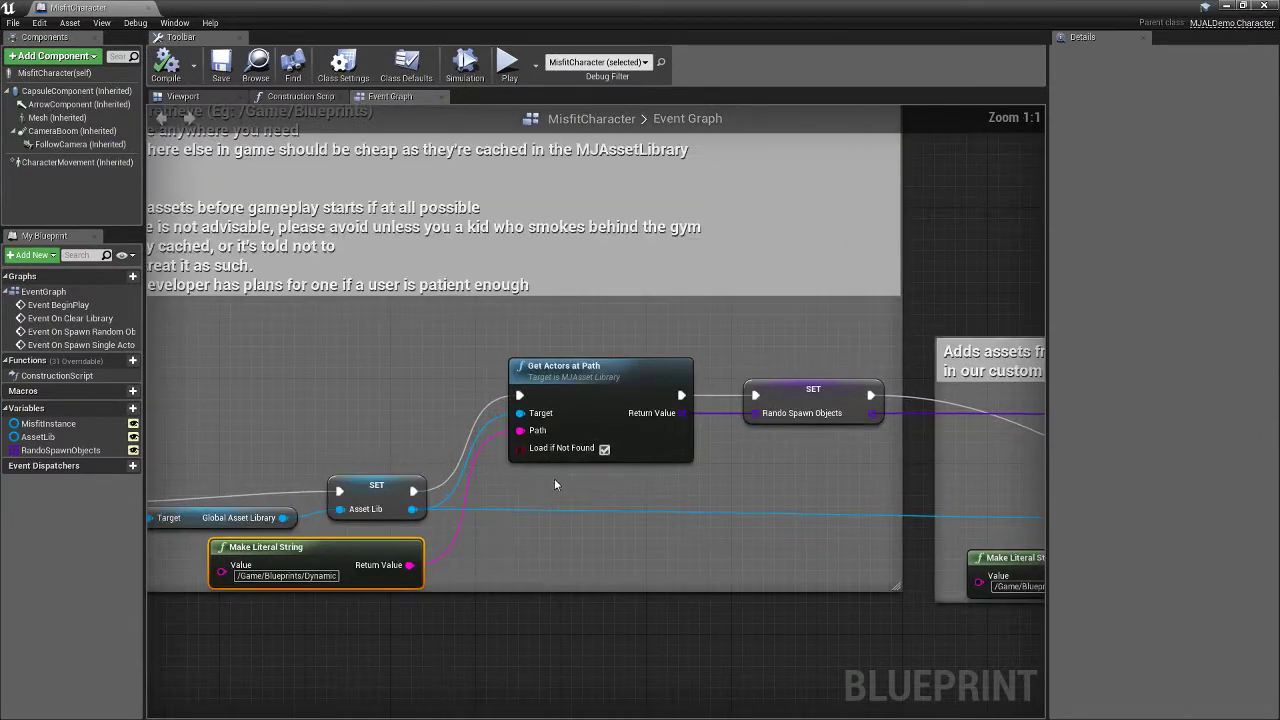
pyautogui.click(604, 450)
pyautogui.moveTo(676, 415); pyautogui.dragTo(395, 443, button='right')
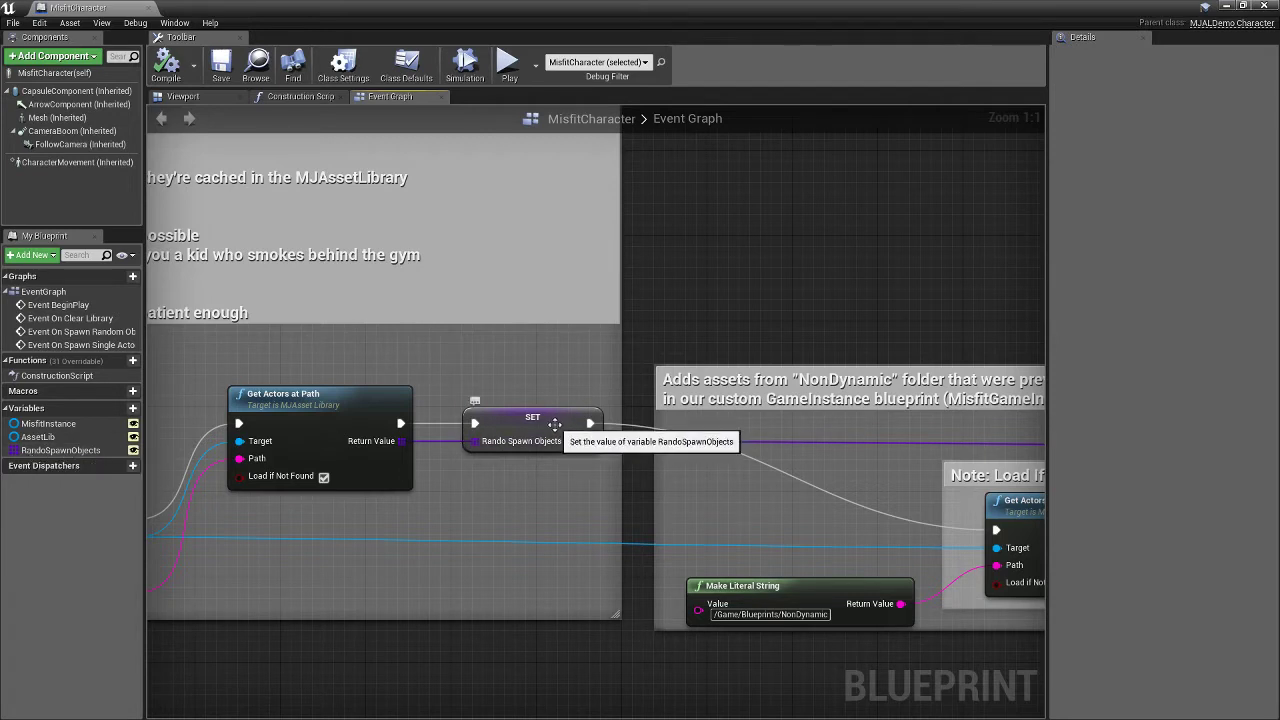
# Review the NonDynamic, single-asset and removal test sections of Begin Play and the overall layout of the event graph.
pyautogui.scroll(-8, 554, 424)
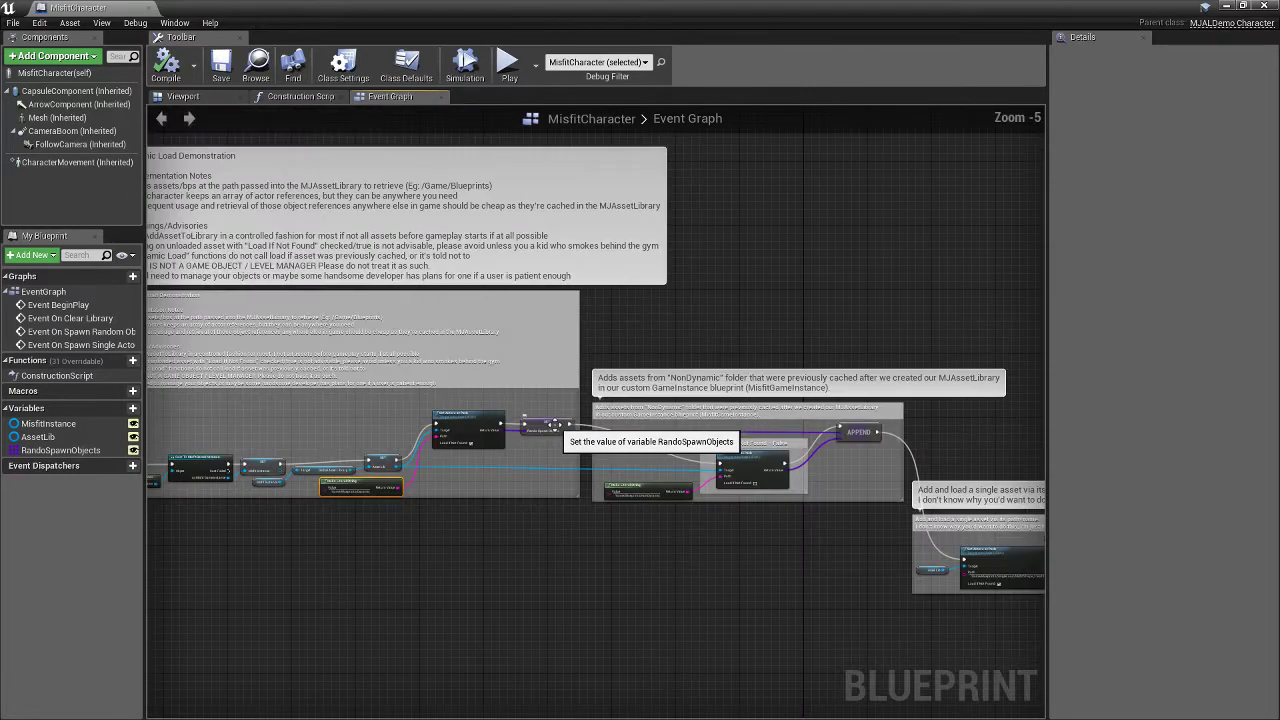
pyautogui.moveTo(677, 543); pyautogui.dragTo(343, 434, button='right')
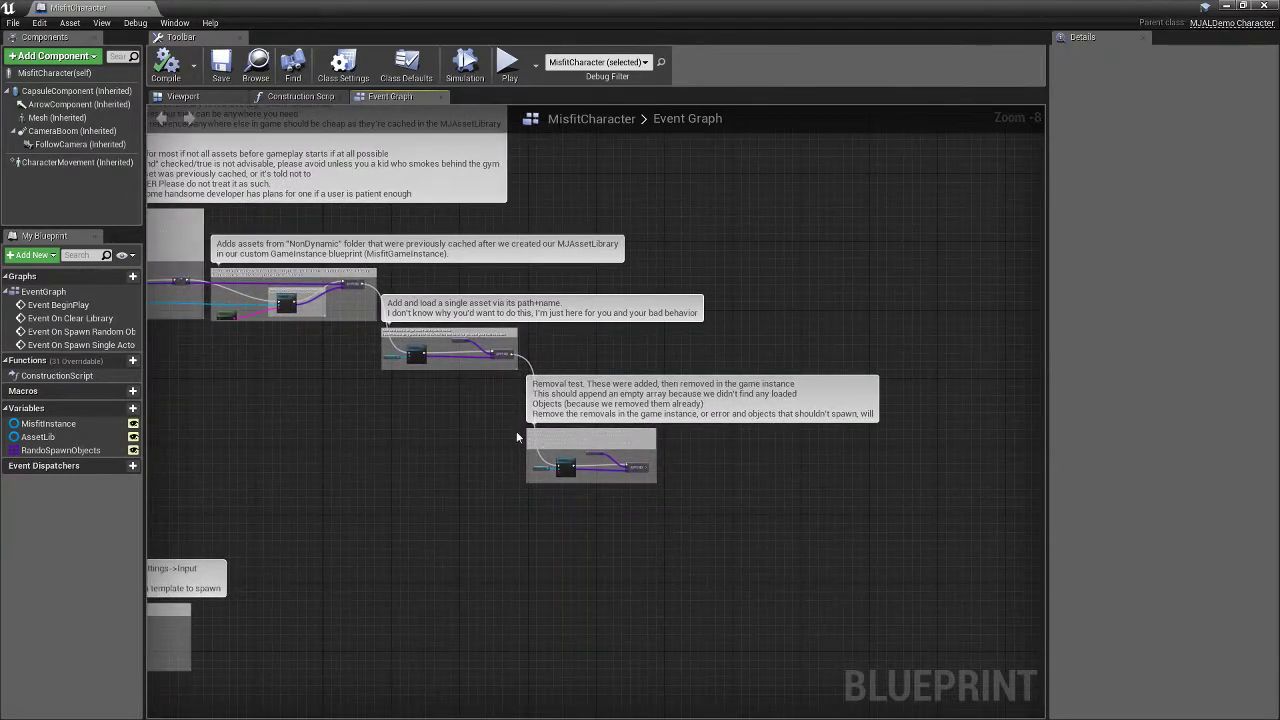
pyautogui.scroll(-2, 440, 509)
pyautogui.scroll(-2, 663, 529)
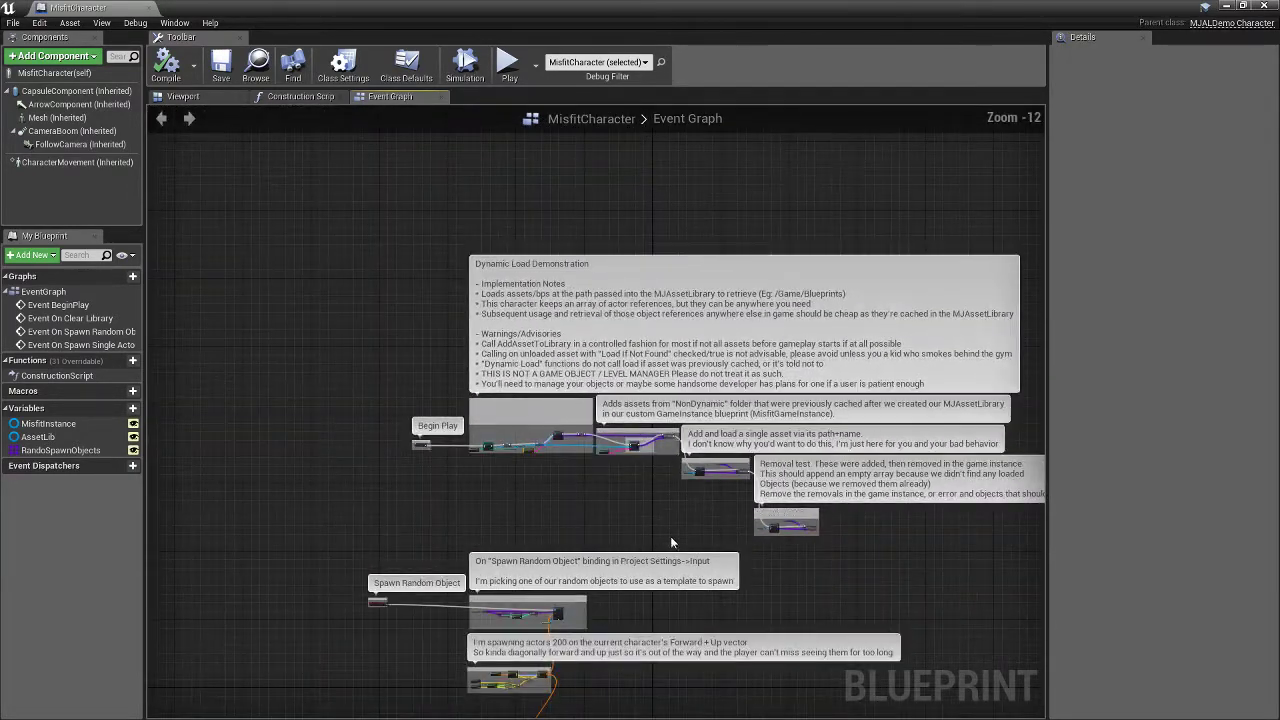
pyautogui.moveTo(663, 529); pyautogui.dragTo(592, 391, button='right')
pyautogui.scroll(1, 596, 385)
pyautogui.scroll(-1, 596, 385)
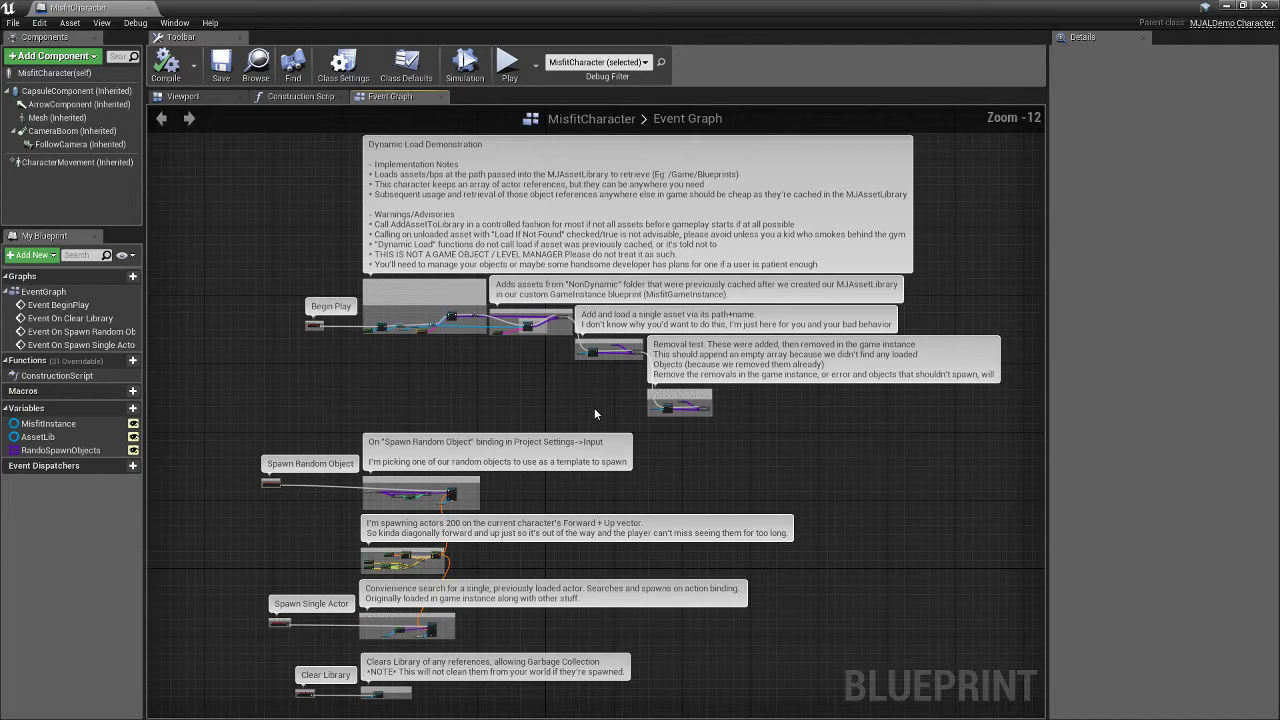
pyautogui.scroll(11, 594, 413)
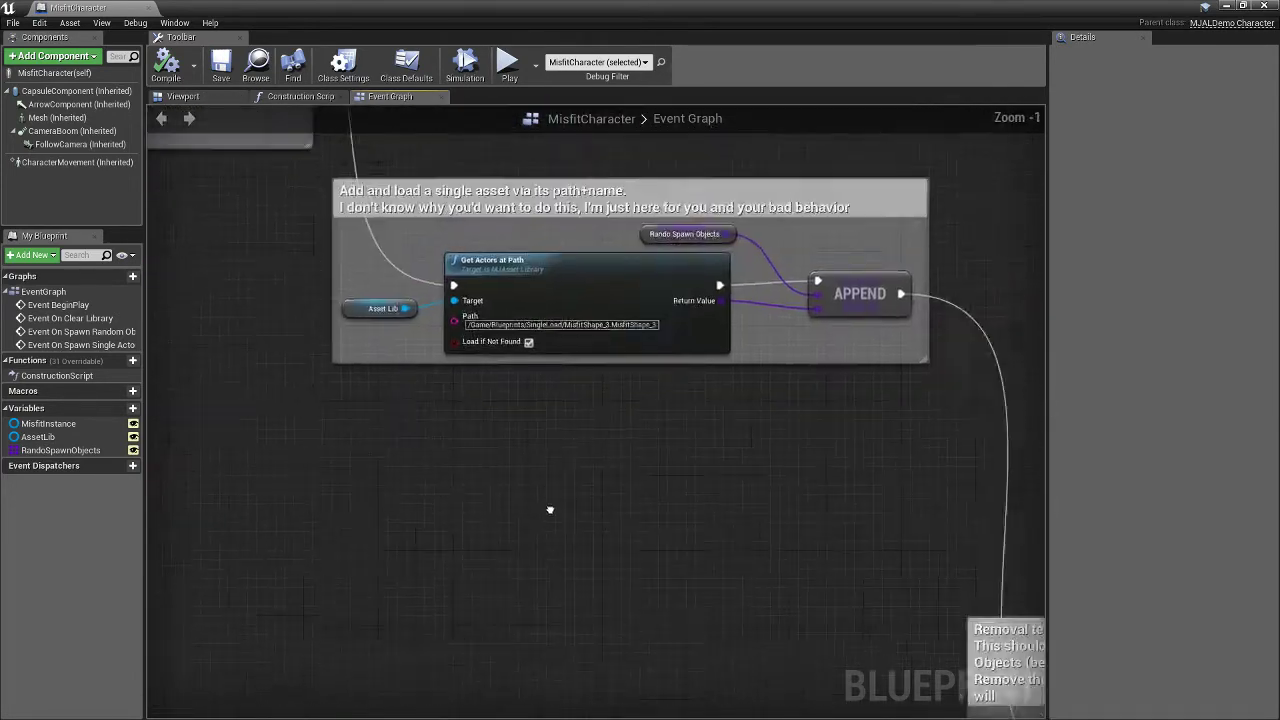
pyautogui.moveTo(549, 510); pyautogui.dragTo(655, 187, button='right')
pyautogui.scroll(-11, 474, 636)
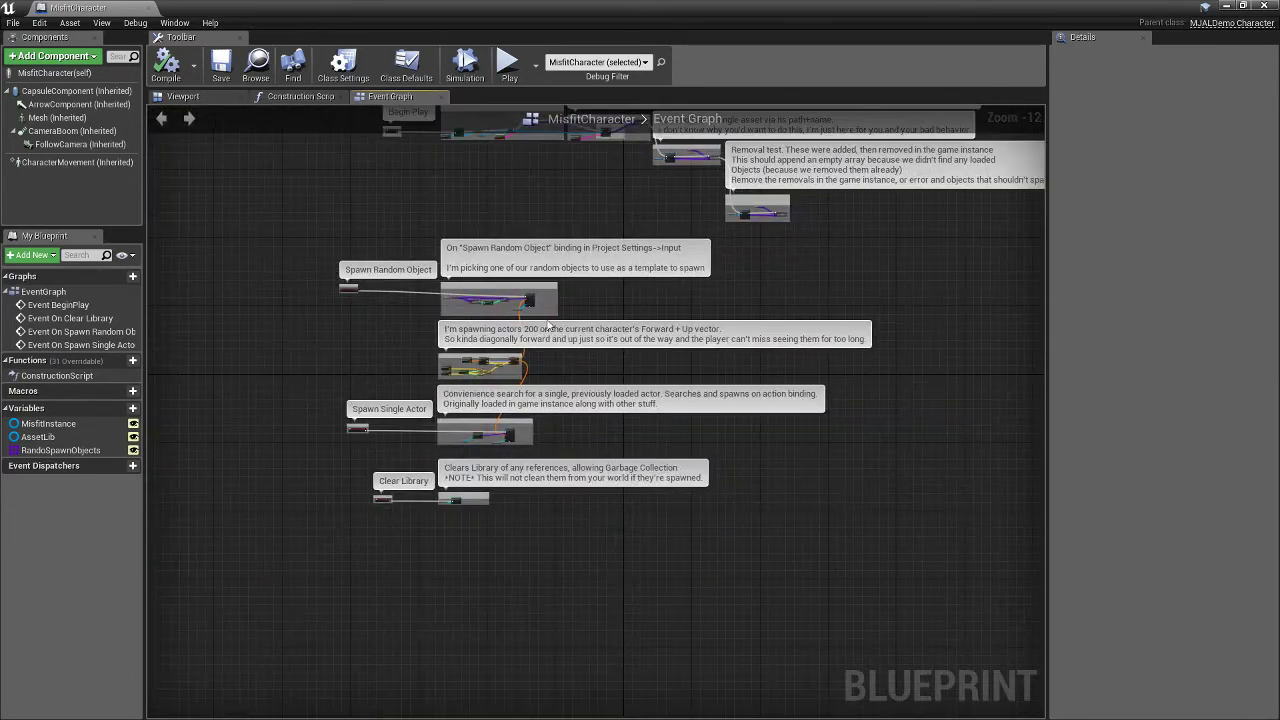
# Examine how the Spawn Random Object section picks a random Rando Spawn Objects entry for SpawnActor, and return to the graph overview.
pyautogui.scroll(10, 548, 325)
pyautogui.moveTo(529, 400); pyautogui.dragTo(609, 603, button='right')
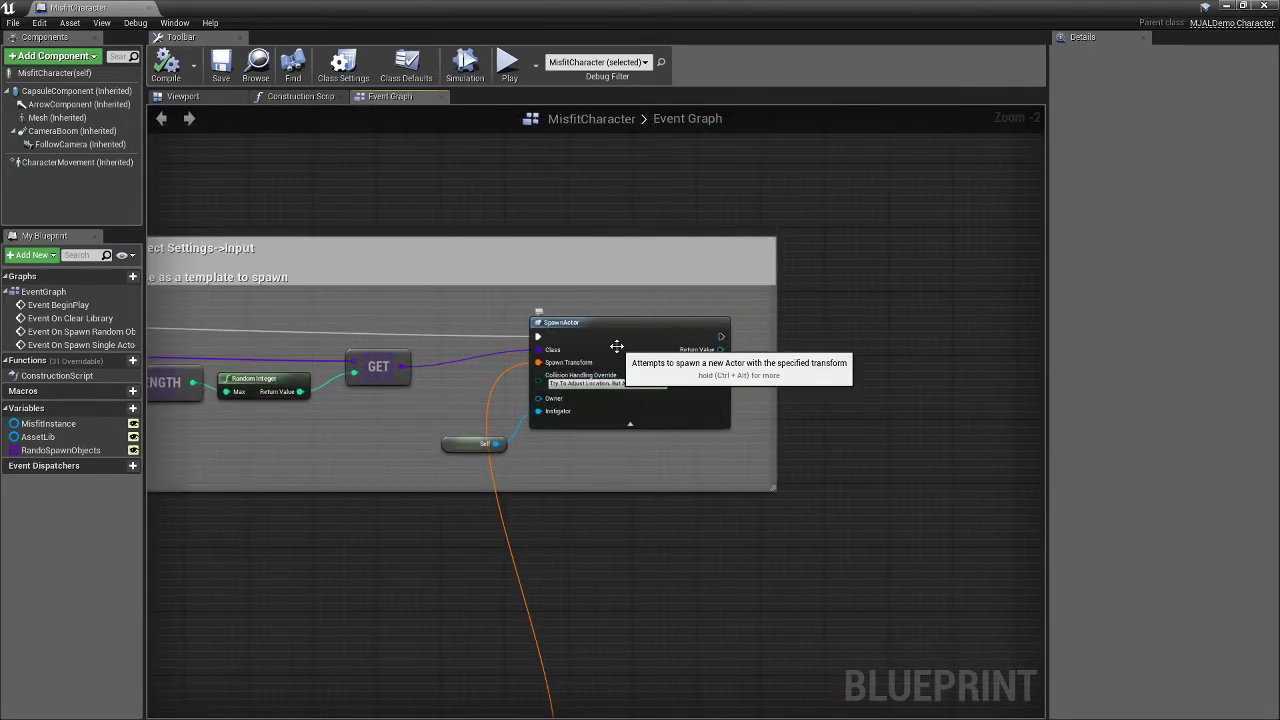
pyautogui.moveTo(423, 554); pyautogui.dragTo(589, 580, button='right')
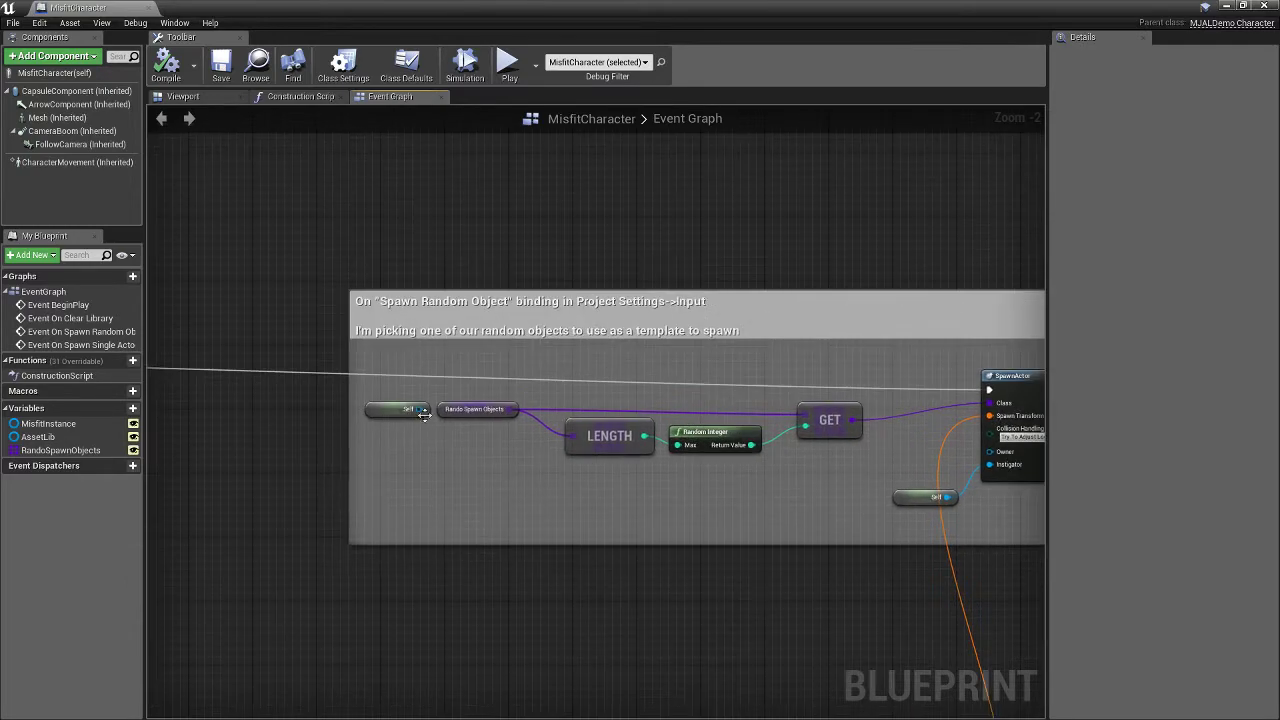
pyautogui.scroll(-10, 632, 305)
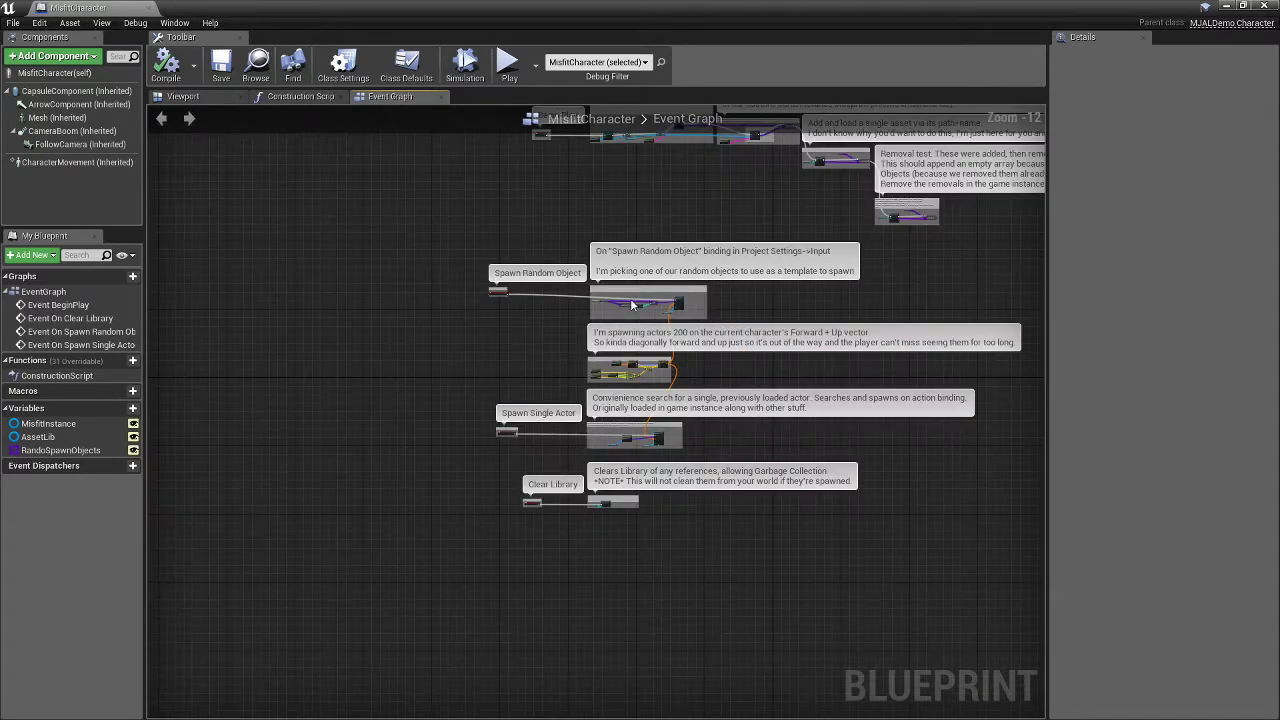
pyautogui.moveTo(691, 234); pyautogui.dragTo(476, 457, button='right')
pyautogui.scroll(6, 420, 384)
pyautogui.moveTo(423, 389); pyautogui.dragTo(471, 463, button='right')
pyautogui.scroll(-6, 471, 463)
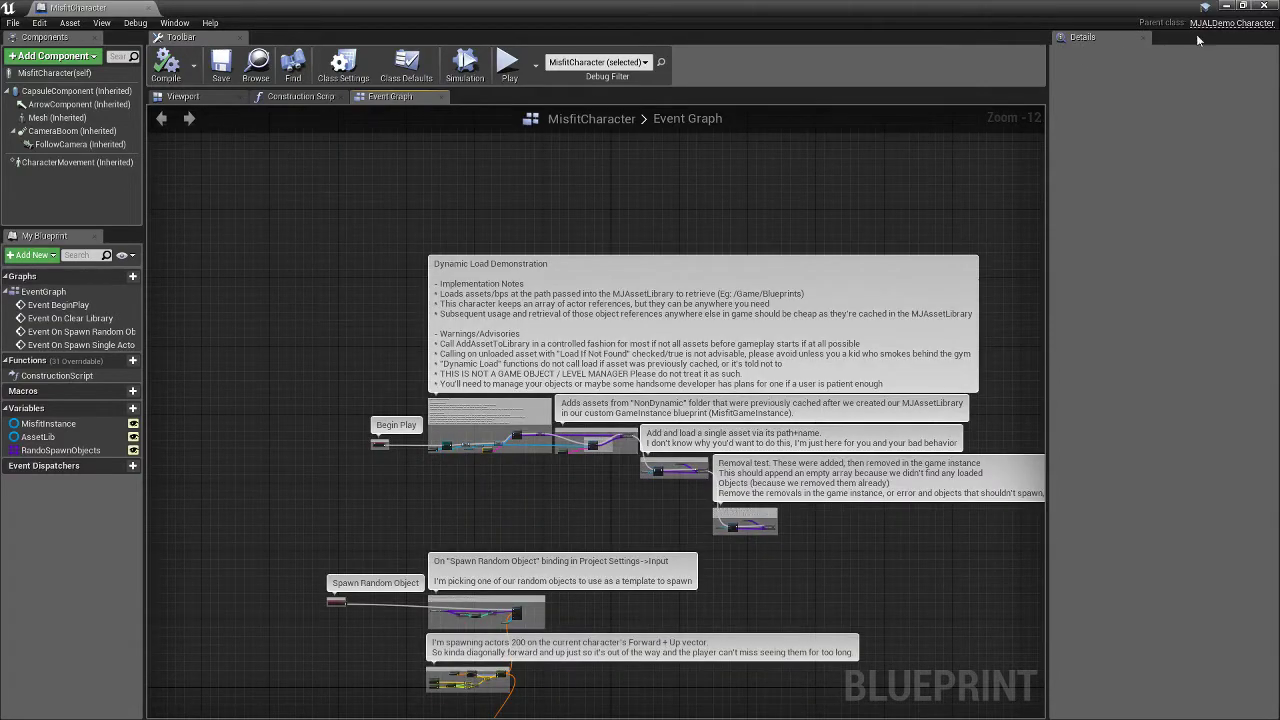
# Restore the blueprint editor window and open the MisfitGameInstance blueprint from ThirdPersonCPP's Blueprints folder.
pyautogui.click(1243, 6)
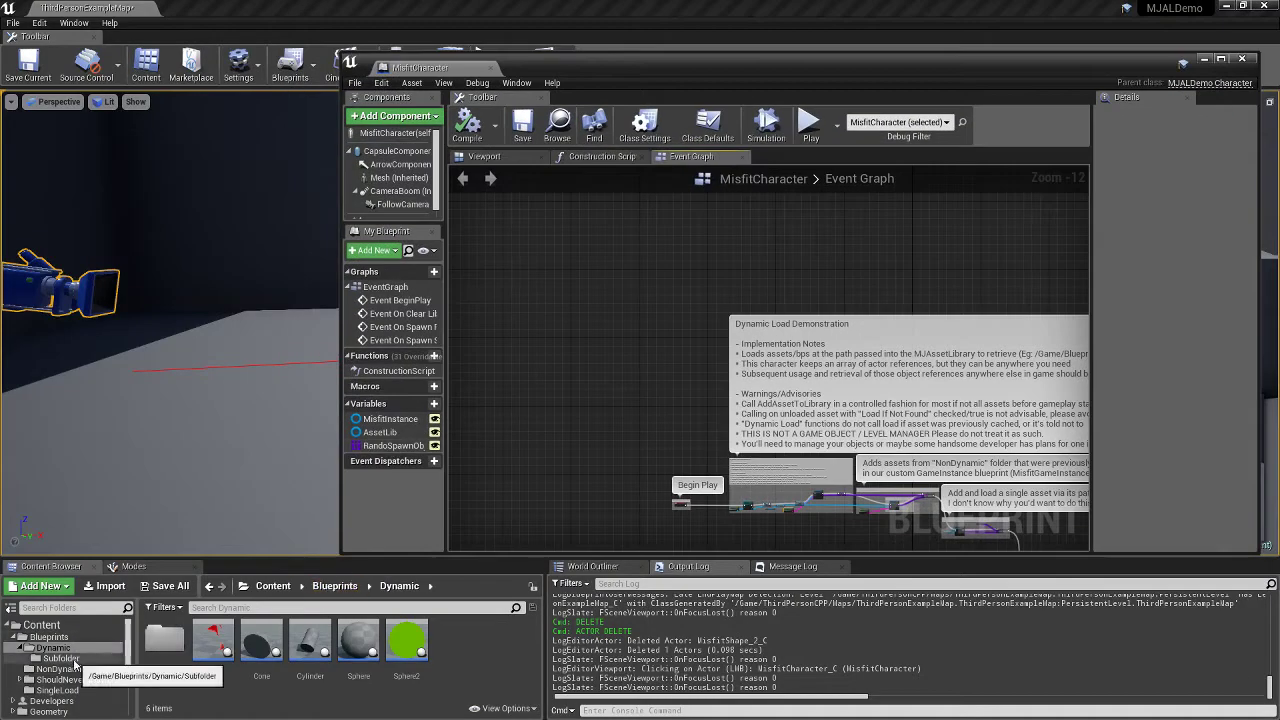
pyautogui.scroll(-3, 74, 680)
pyautogui.click(55, 657)
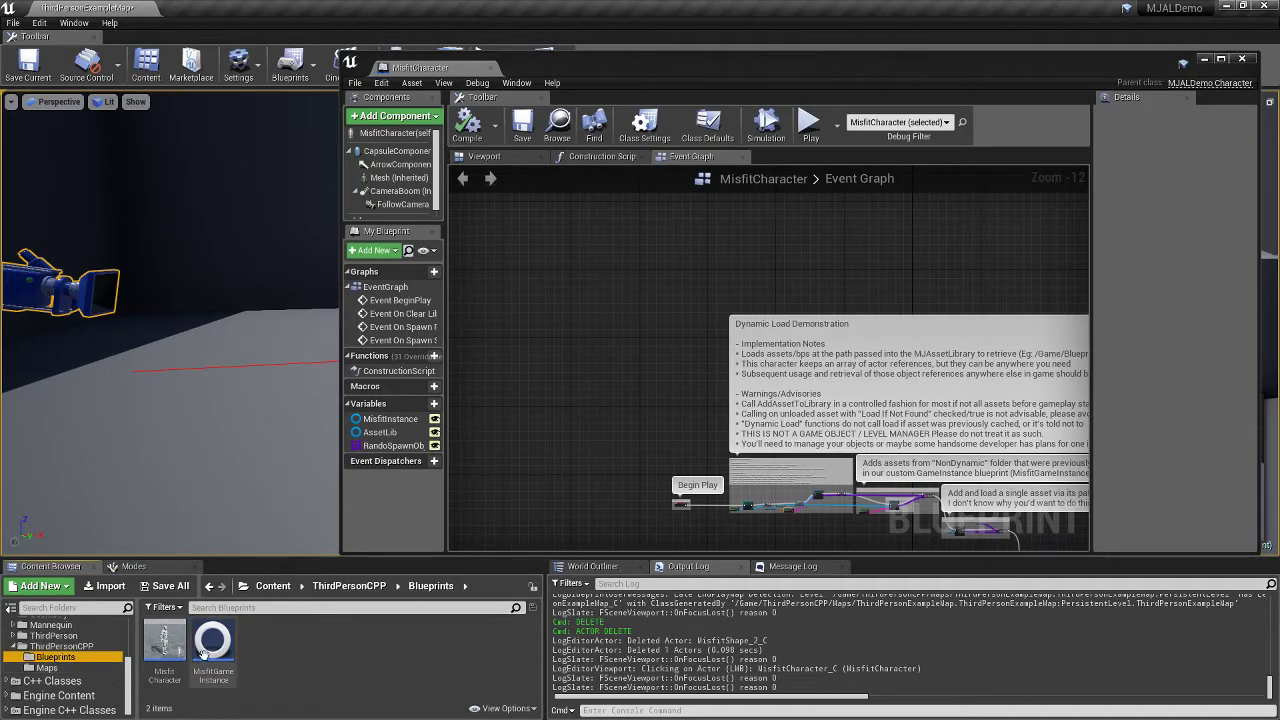
pyautogui.doubleClick(213, 655)
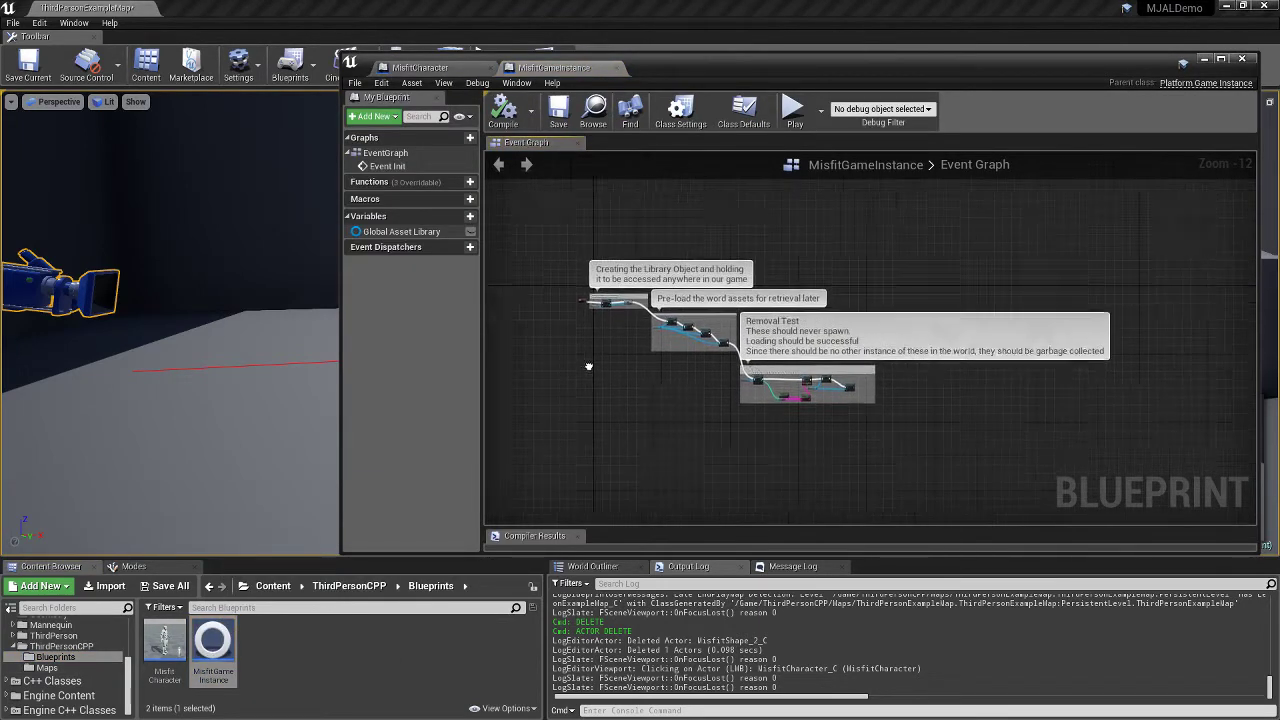
# Look over MisfitGameInstance's library creation, pre-load and Removal Test sections, and close that blueprint.
pyautogui.scroll(2, 608, 330)
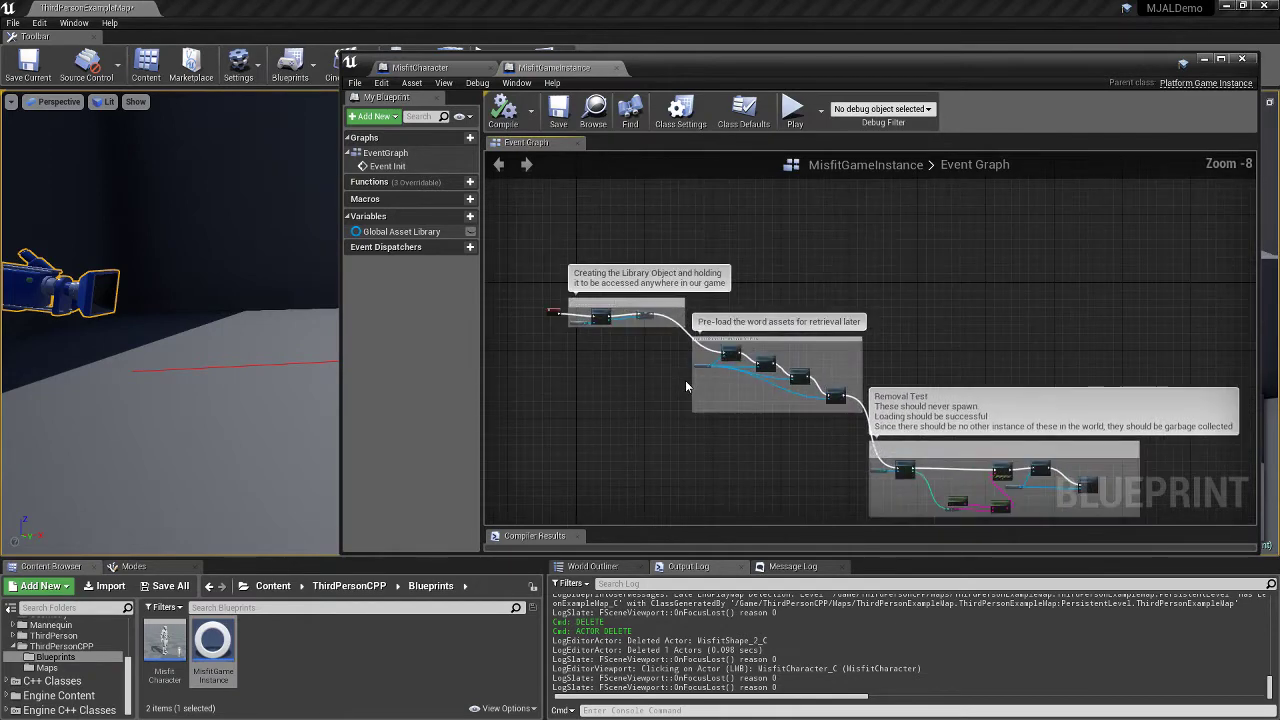
pyautogui.scroll(-2, 685, 380)
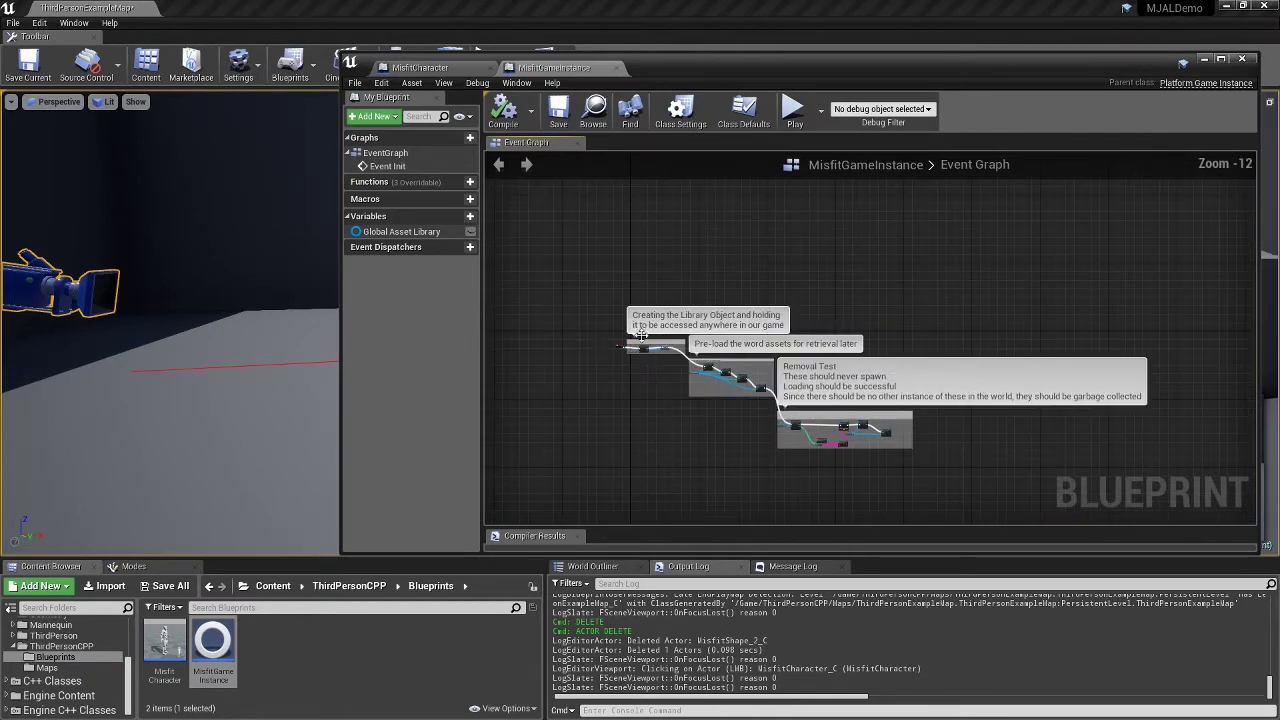
pyautogui.click(616, 68)
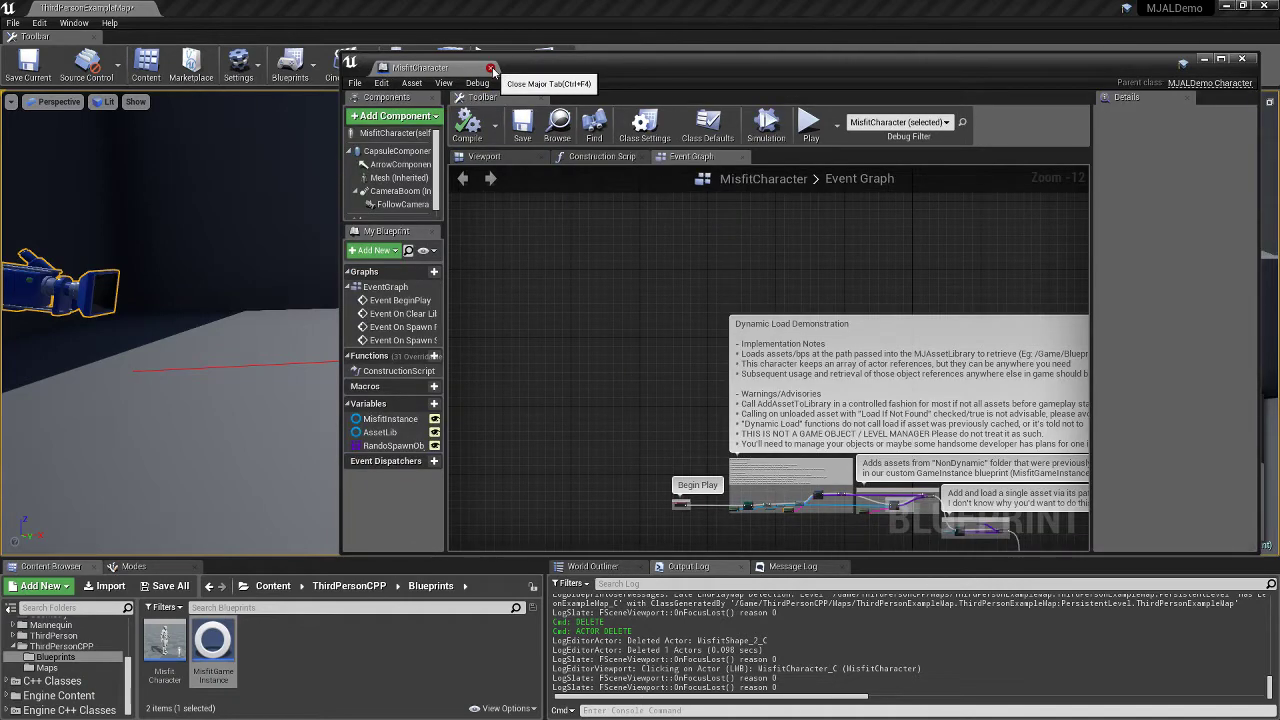
# Review the spawn and Begin Play sections of the MisfitCharacter graph once more, and close its editor window.
pyautogui.moveTo(525, 66); pyautogui.dragTo(393, 73)
pyautogui.moveTo(436, 458); pyautogui.dragTo(397, 316, button='right')
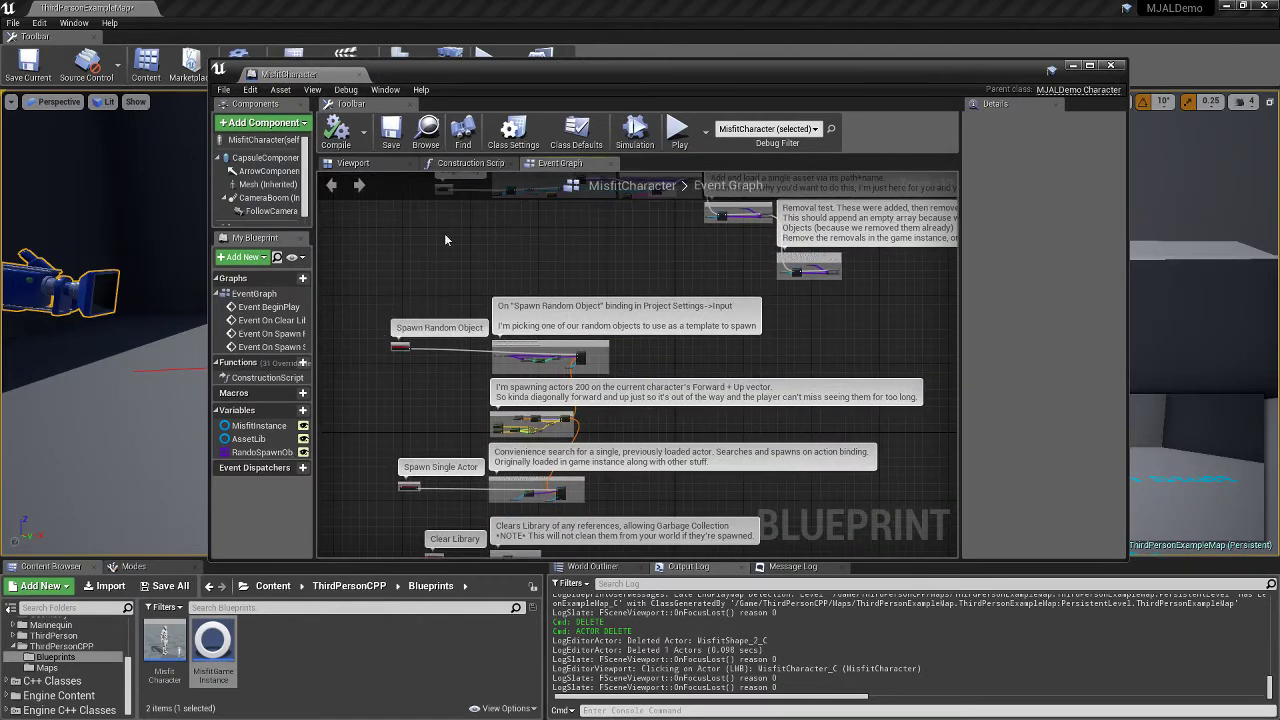
pyautogui.moveTo(446, 240); pyautogui.dragTo(435, 400, button='right')
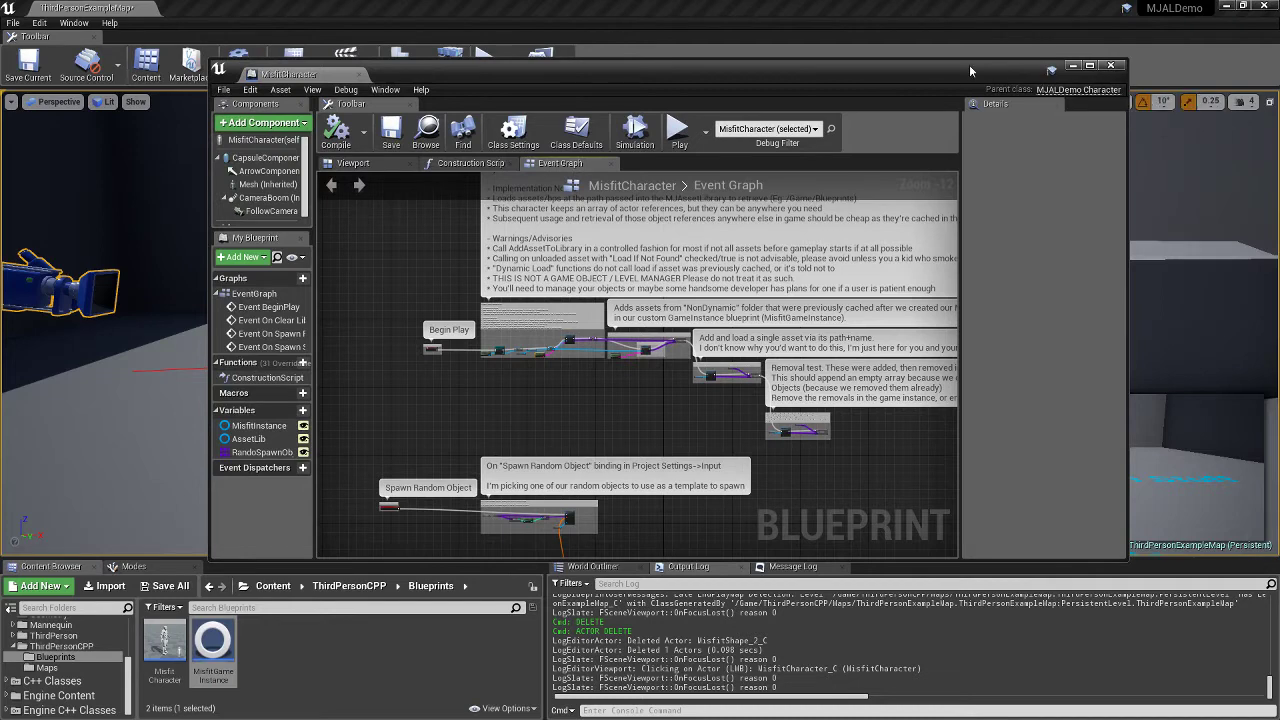
pyautogui.moveTo(969, 70); pyautogui.dragTo(921, 50)
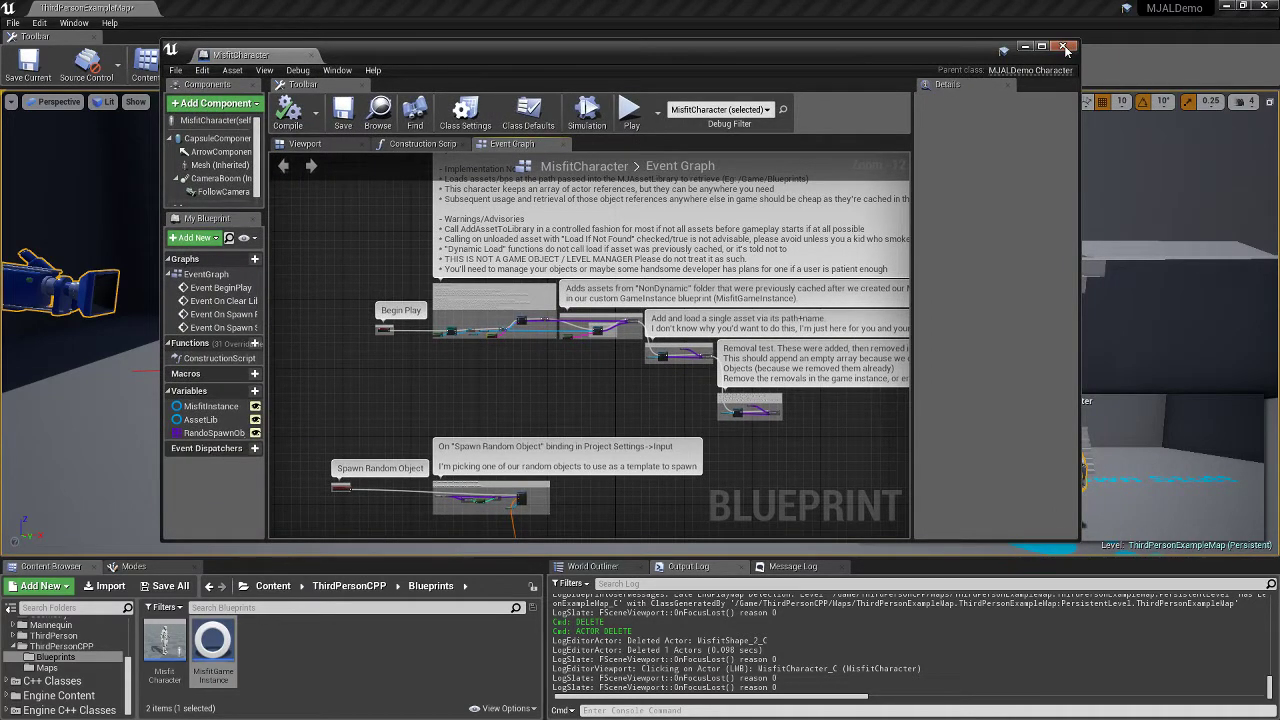
pyautogui.click(1066, 49)
# Launch the level as a standalone game, saving the ThirdPersonExampleMap changes first.
pyautogui.click(516, 70)
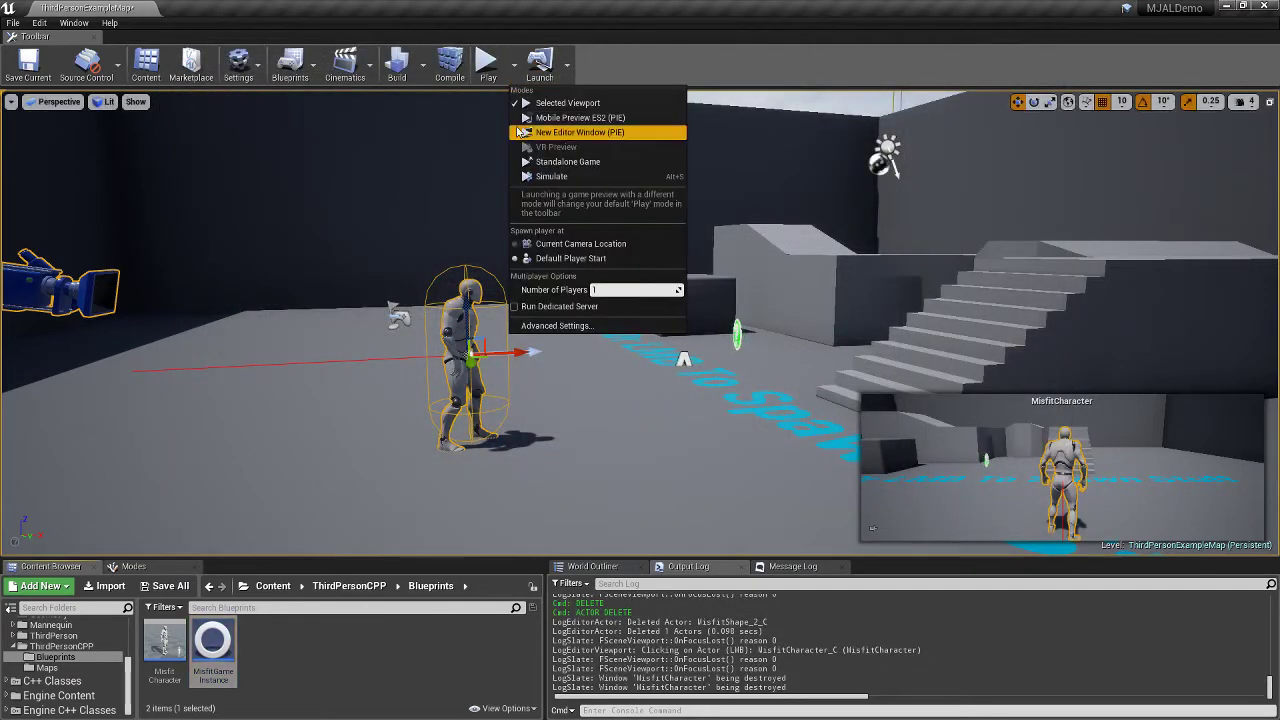
pyautogui.click(541, 159)
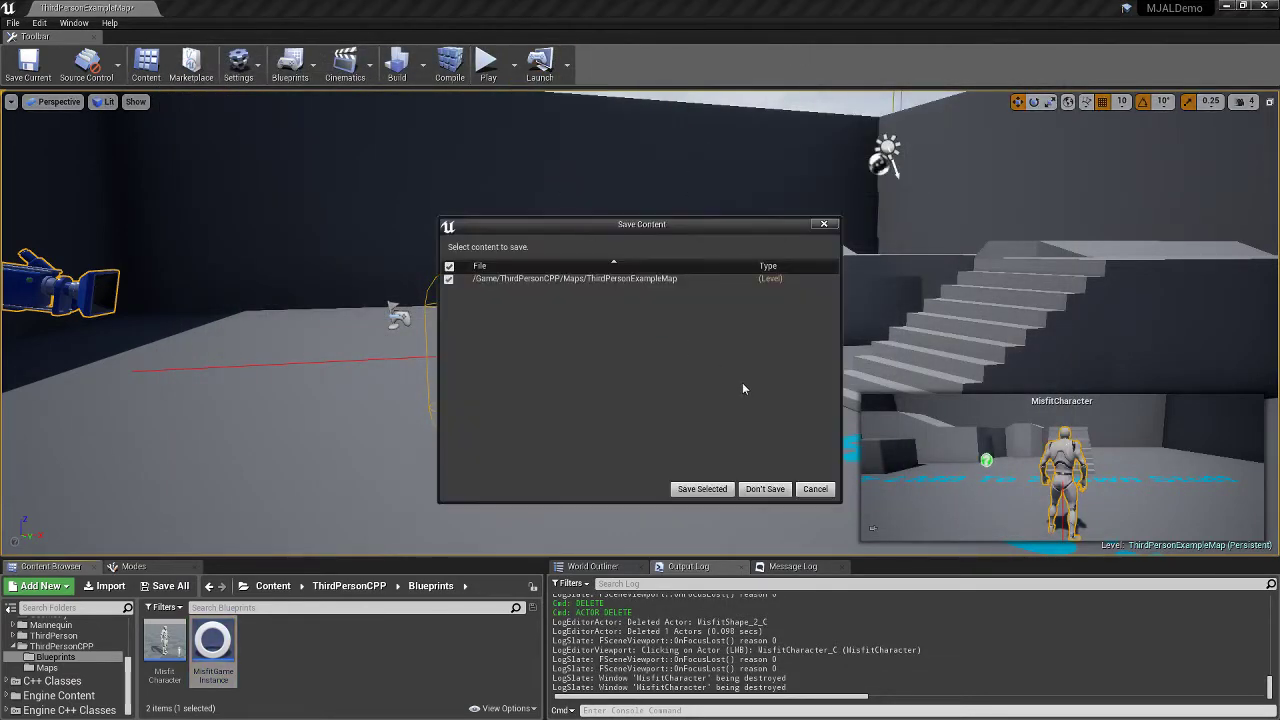
pyautogui.click(702, 489)
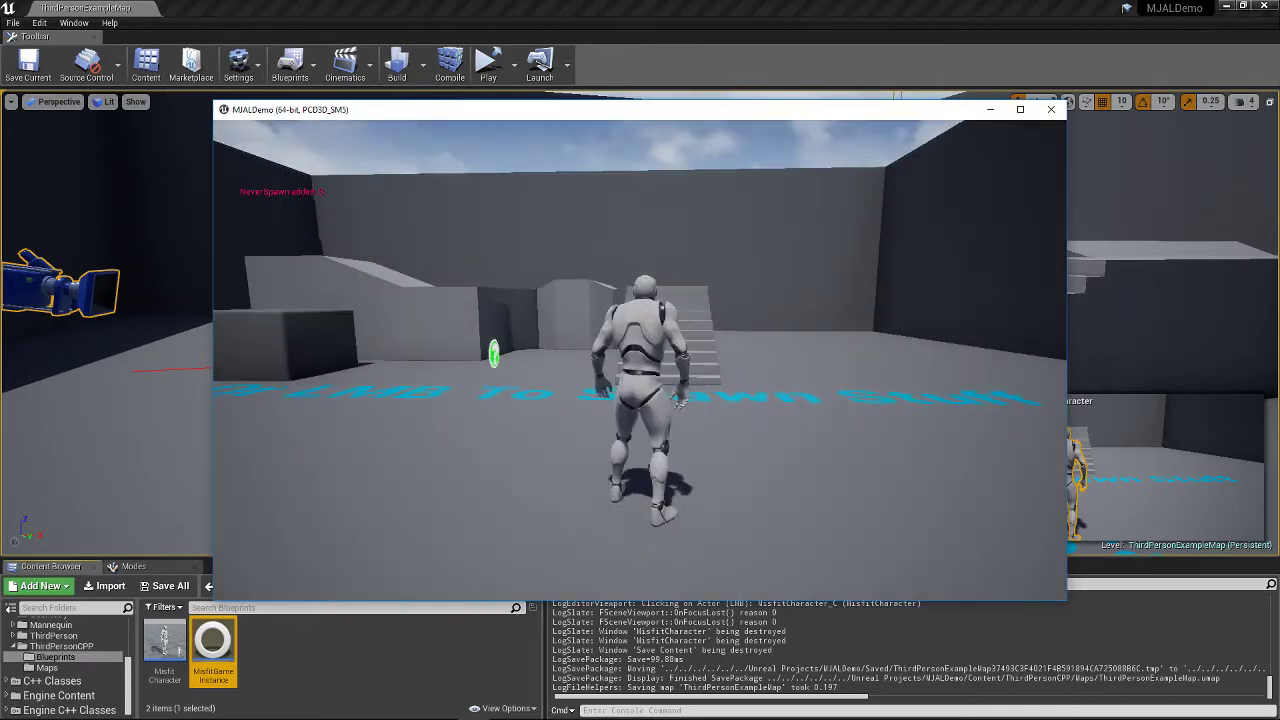
# Run the character around the level while spawning random objects, and quit the standalone game.
pyautogui.press('w')
pyautogui.press('c')
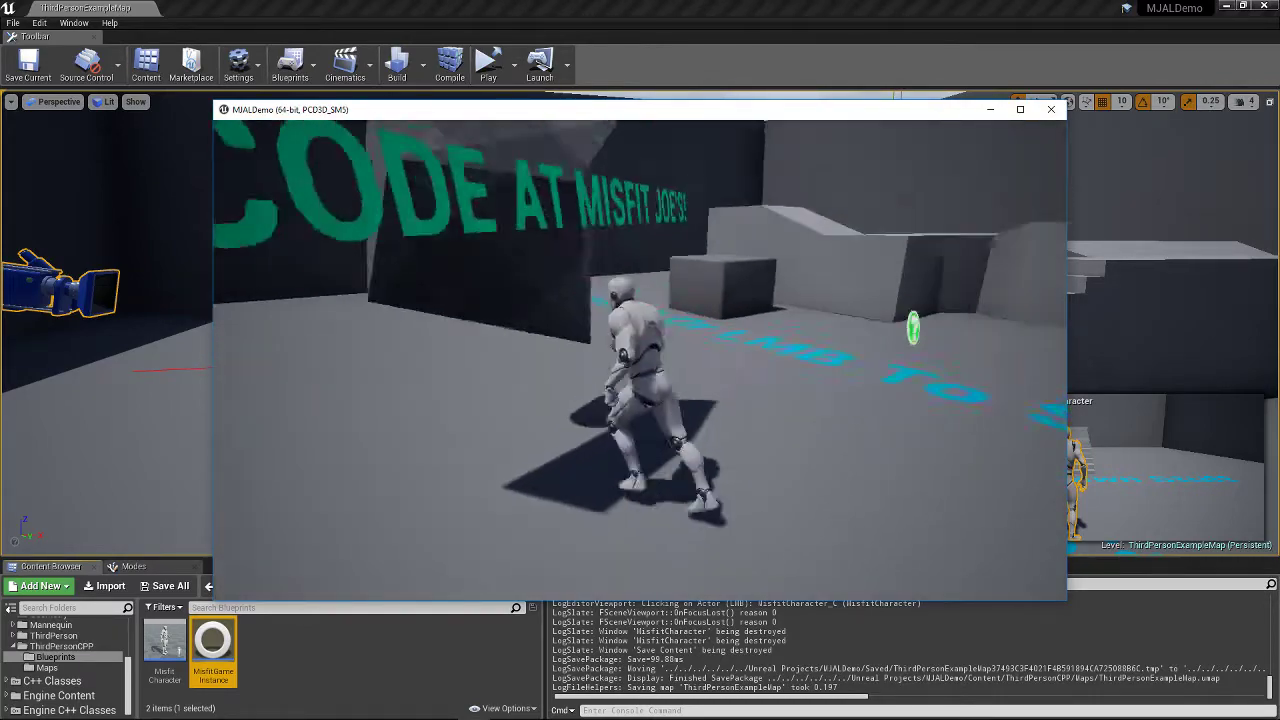
pyautogui.press('d')
pyautogui.press('s')
pyautogui.press('w')
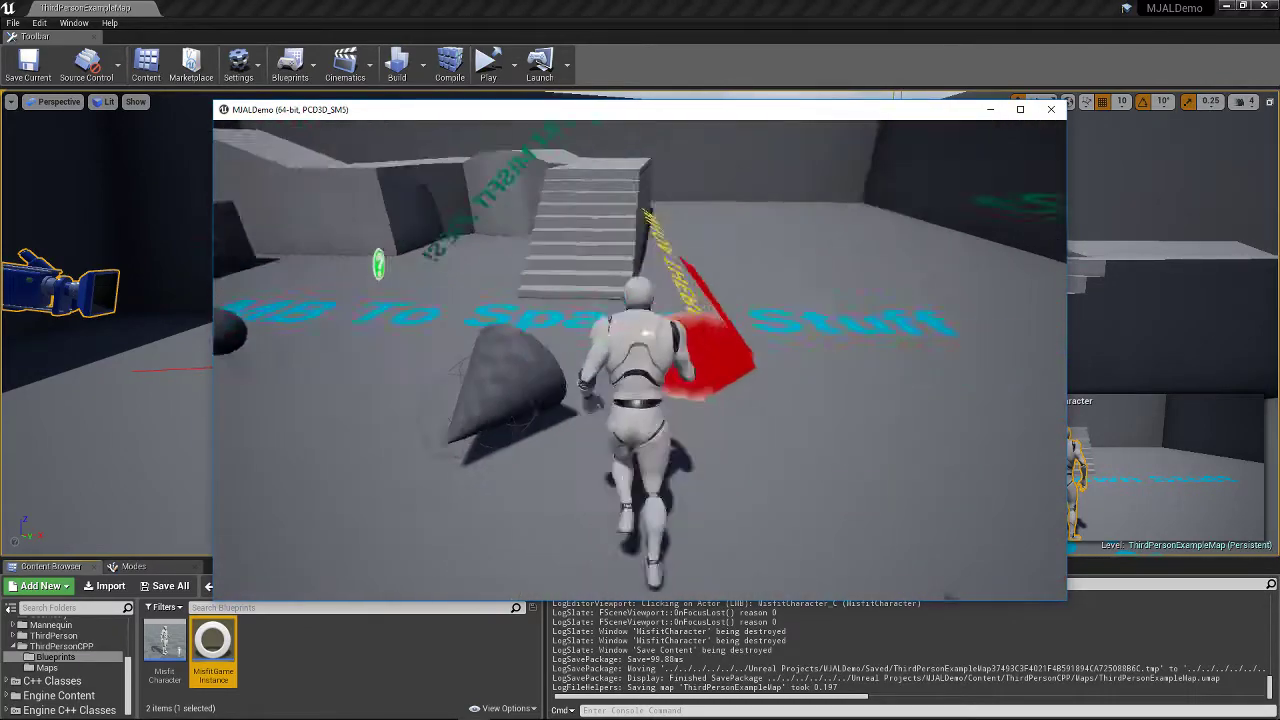
pyautogui.press('w')
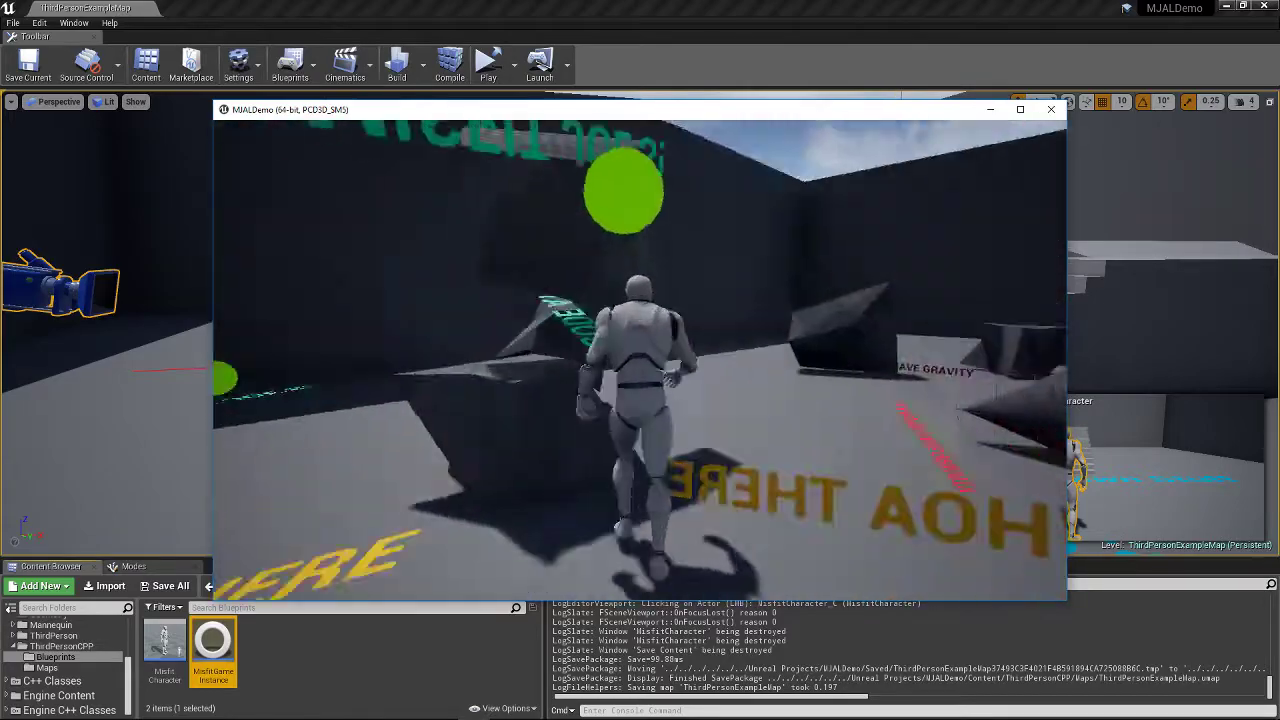
pyautogui.press('w')
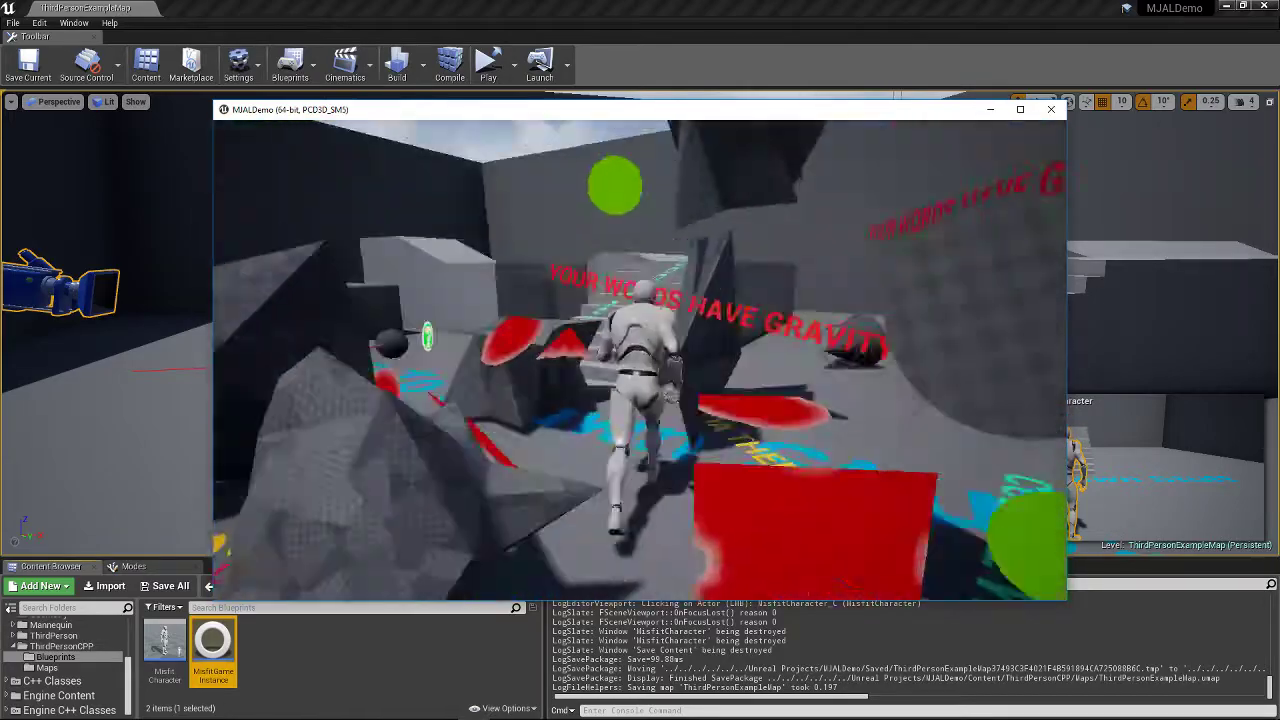
pyautogui.press('w')
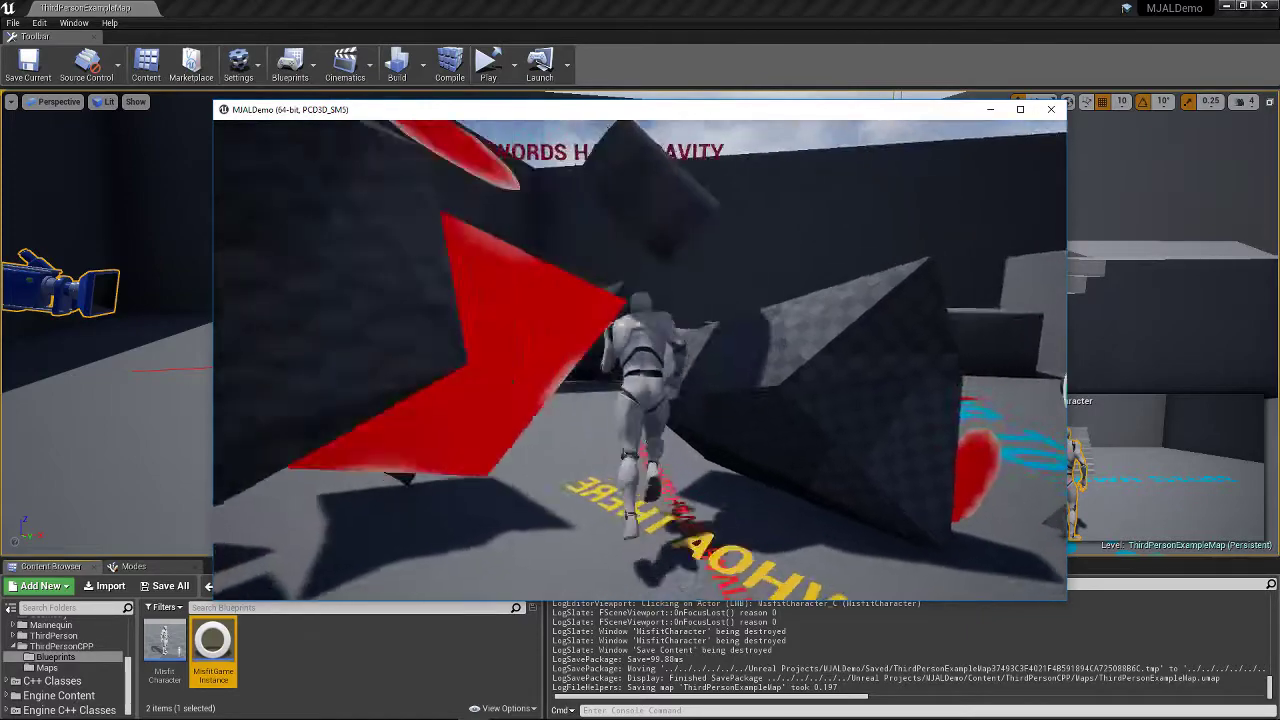
pyautogui.press('w')
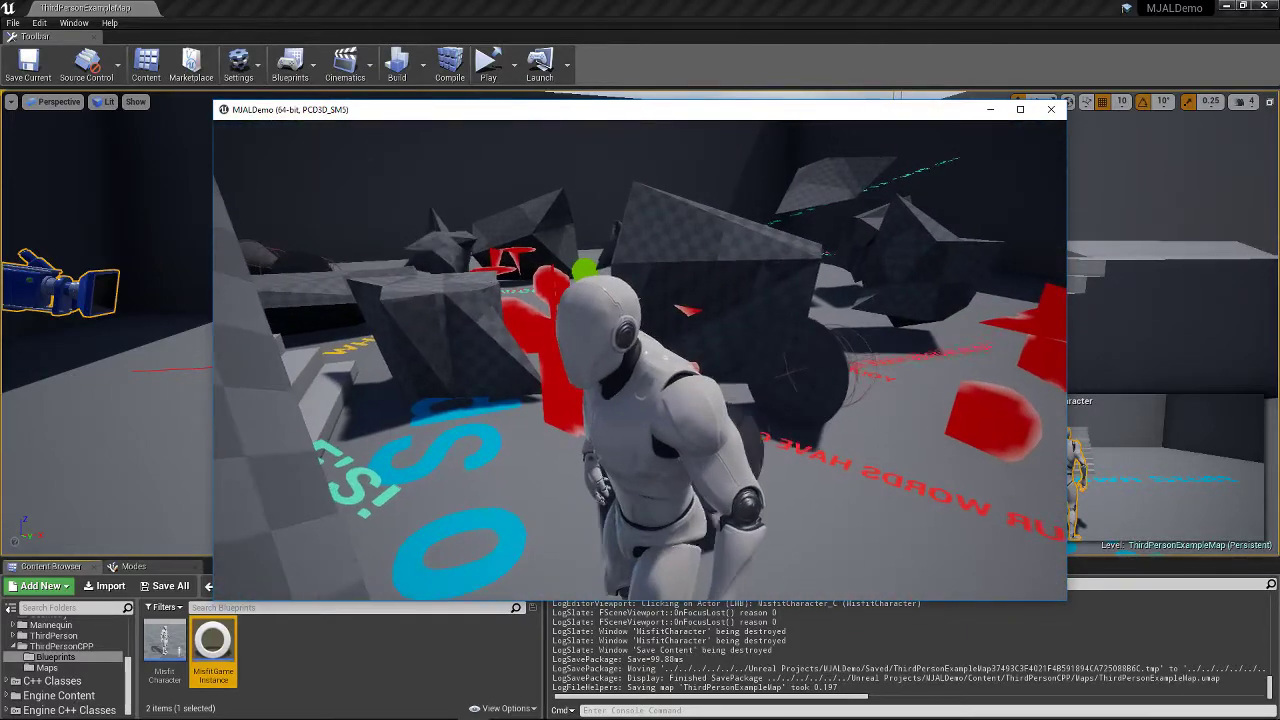
pyautogui.press('Escape')
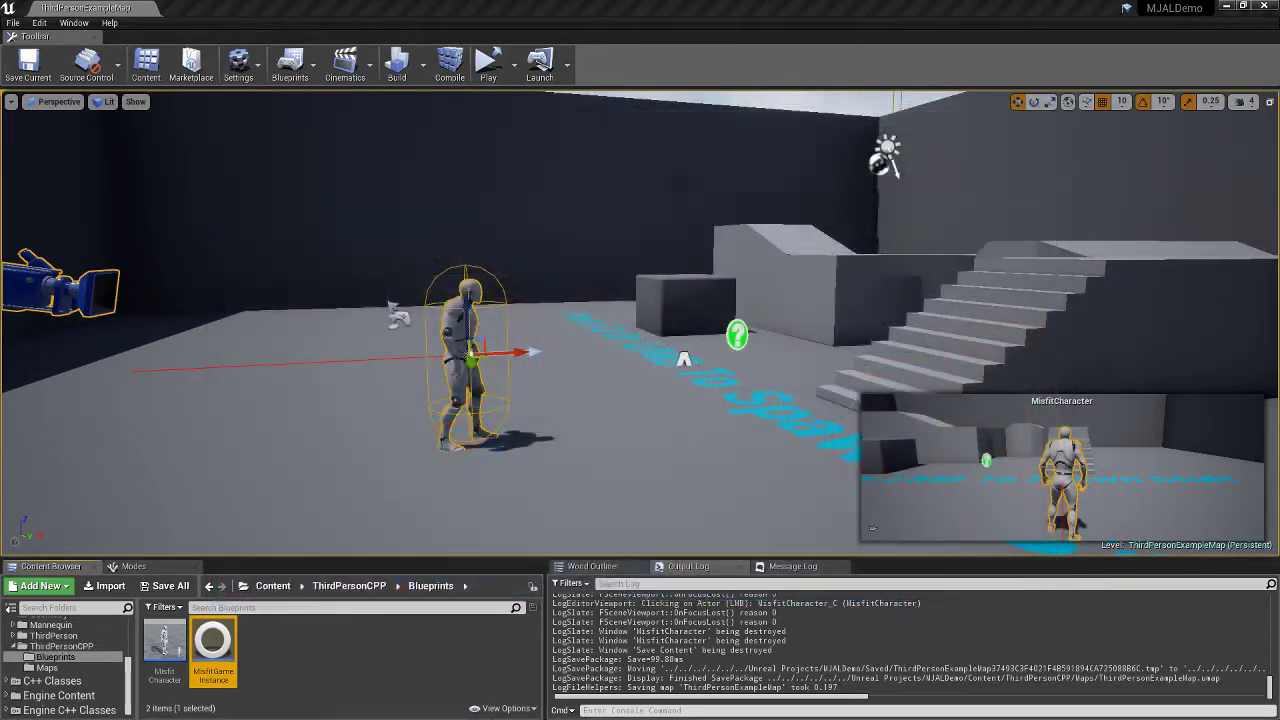
# Look at the project's packaging build configurations and open its Packaging Settings.
pyautogui.click(513, 65)
pyautogui.click(513, 65)
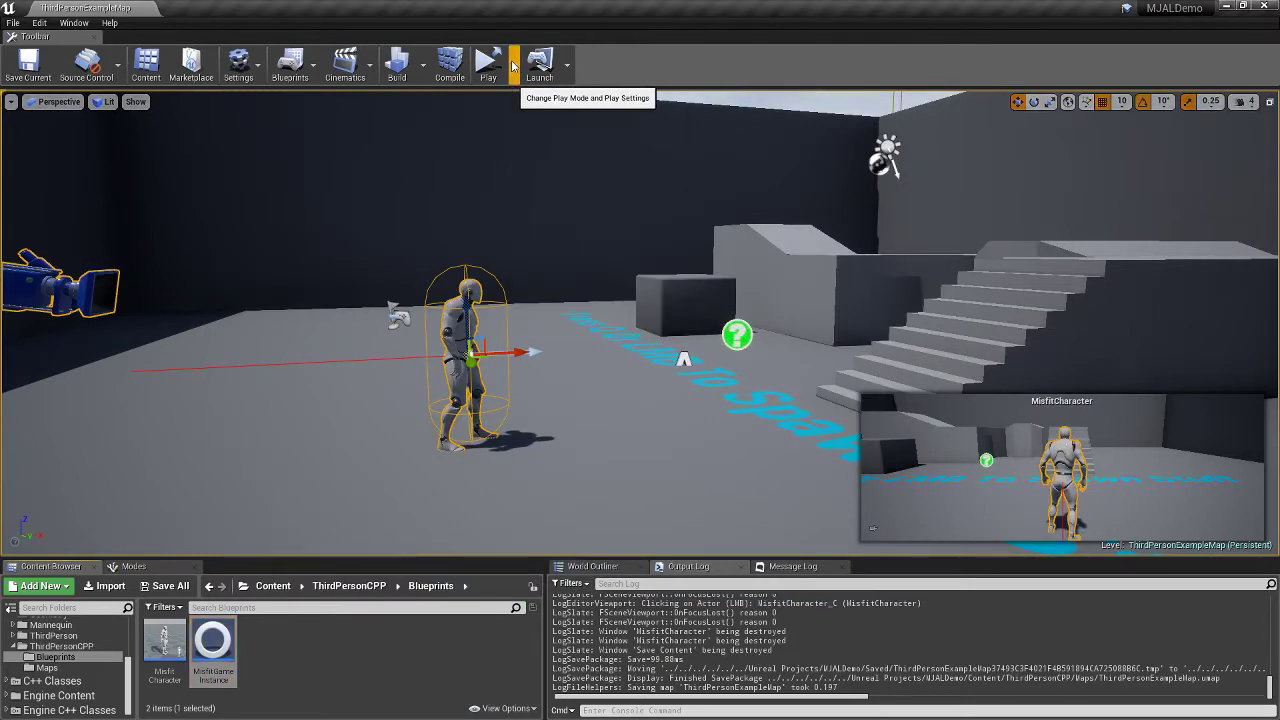
pyautogui.click(13, 23)
pyautogui.moveTo(70, 271)
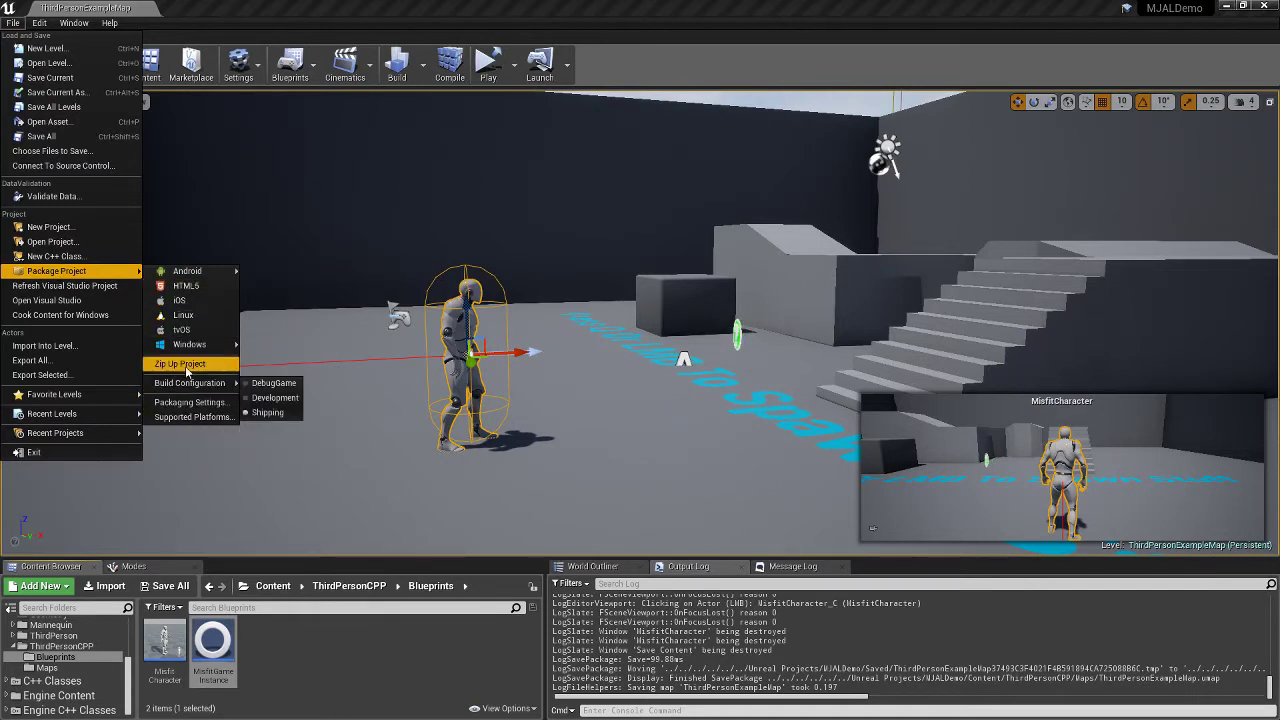
pyautogui.moveTo(190, 383)
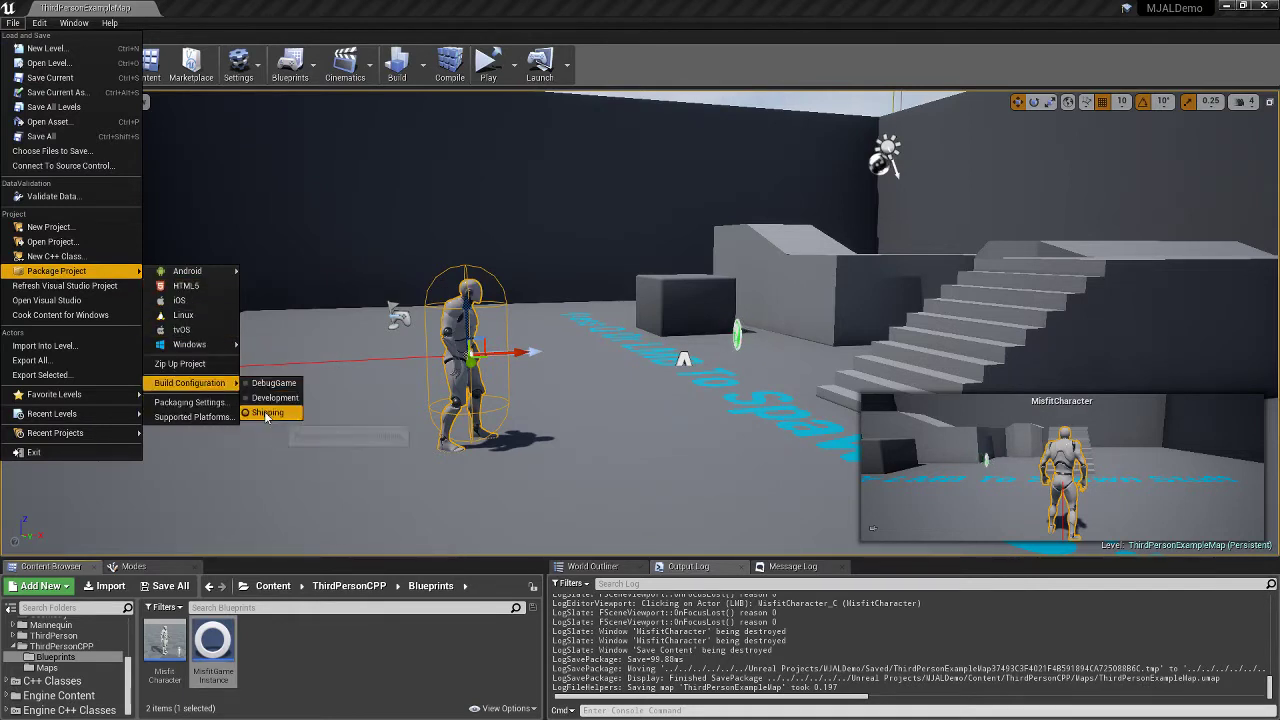
pyautogui.click(190, 402)
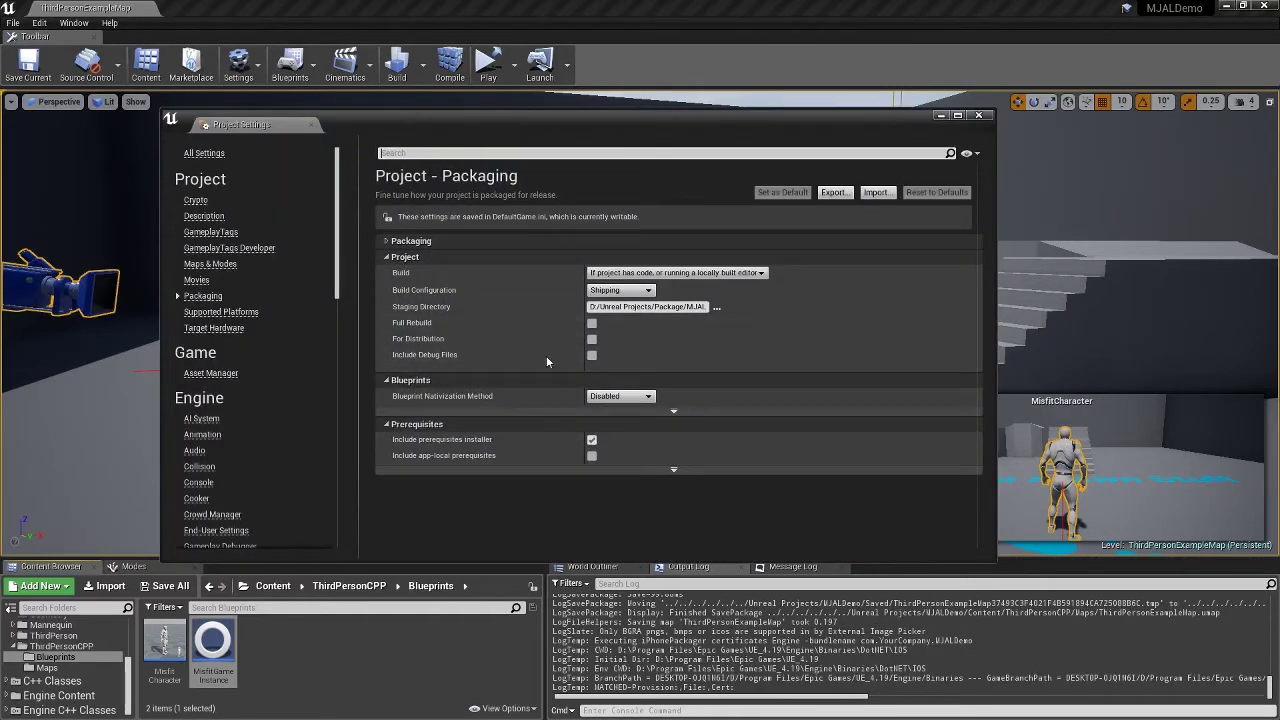
# Expand the Packaging section with its list of maps to include in a packaged build and Additional Asset Directories to Cook.
pyautogui.click(398, 241)
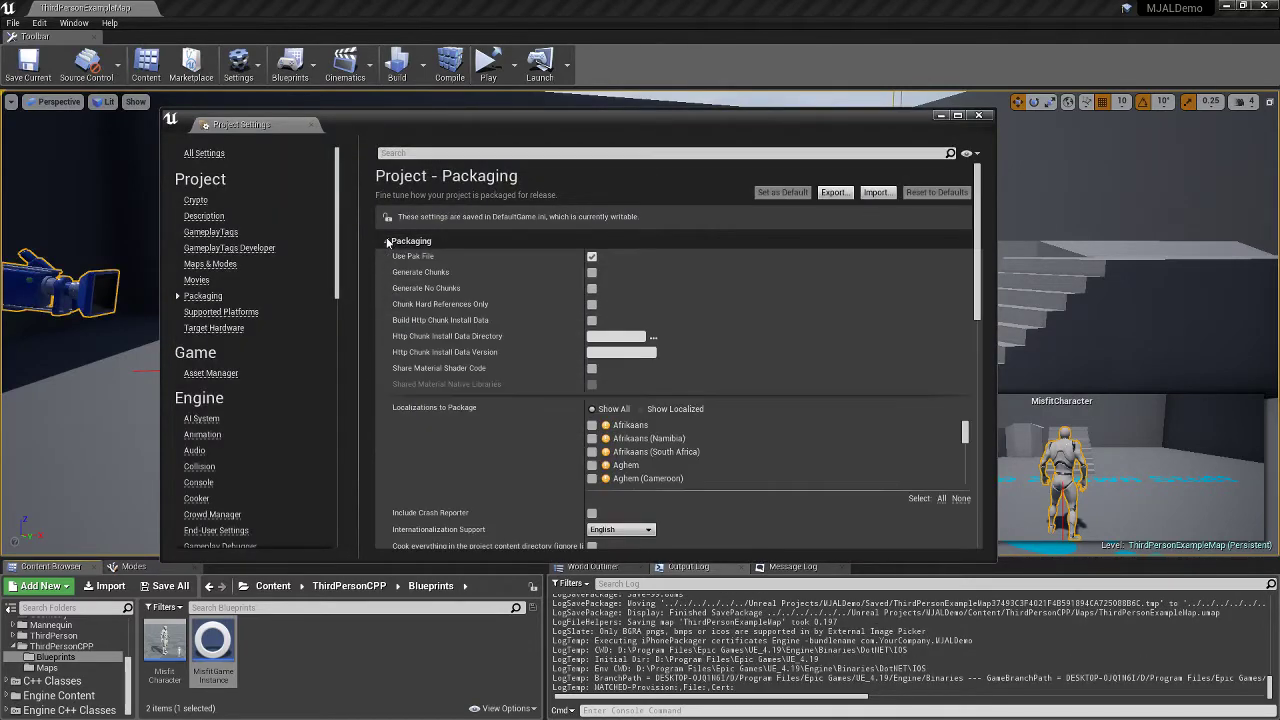
pyautogui.scroll(-5, 900, 310)
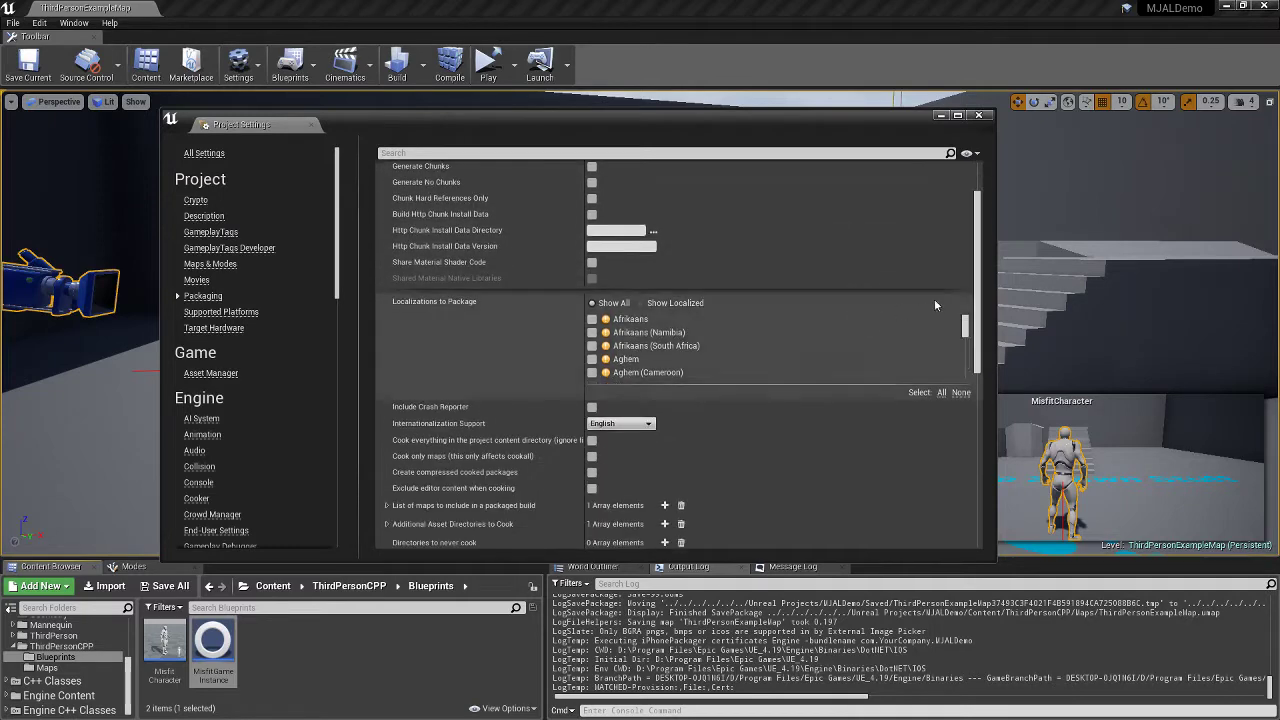
pyautogui.scroll(-2, 953, 293)
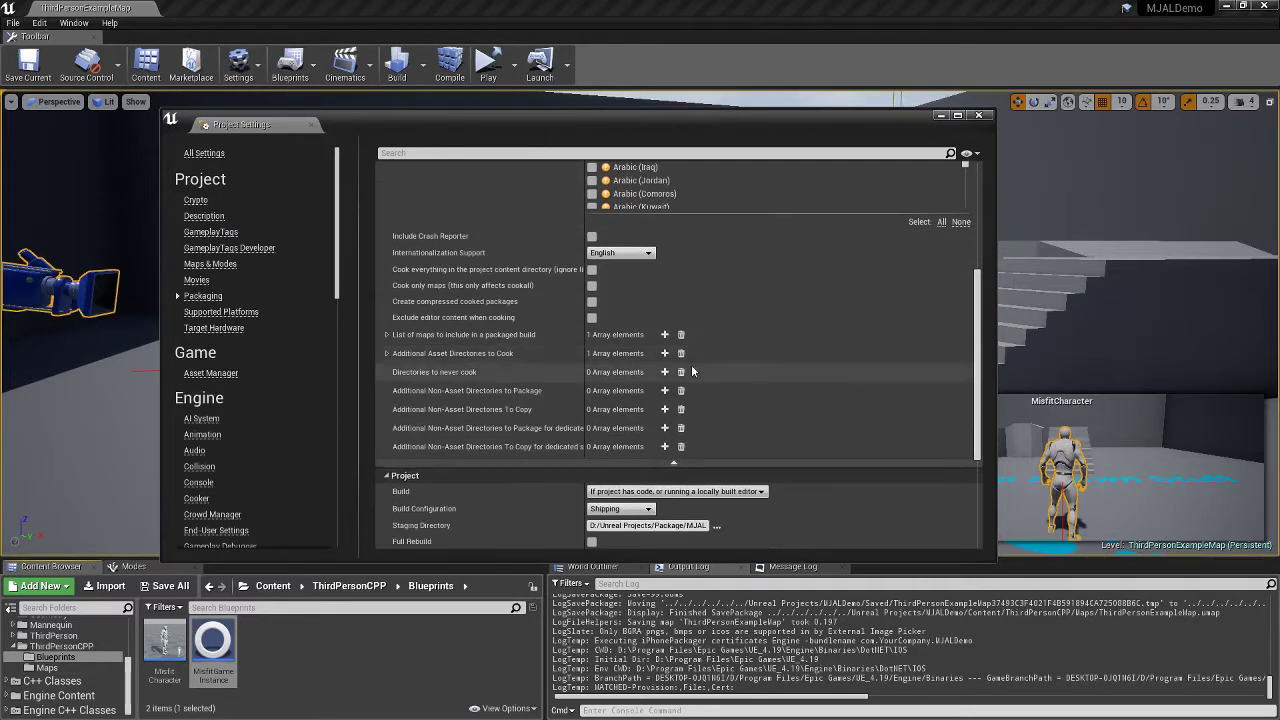
pyautogui.click(386, 335)
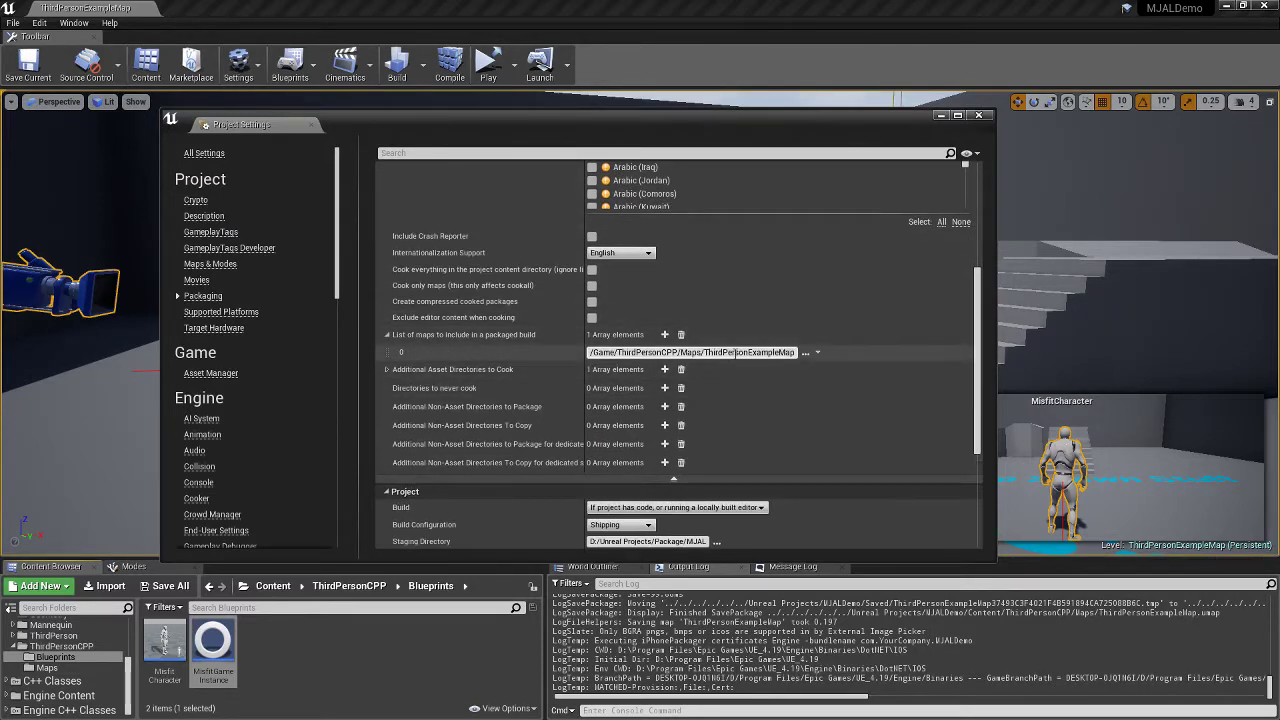
pyautogui.click(386, 370)
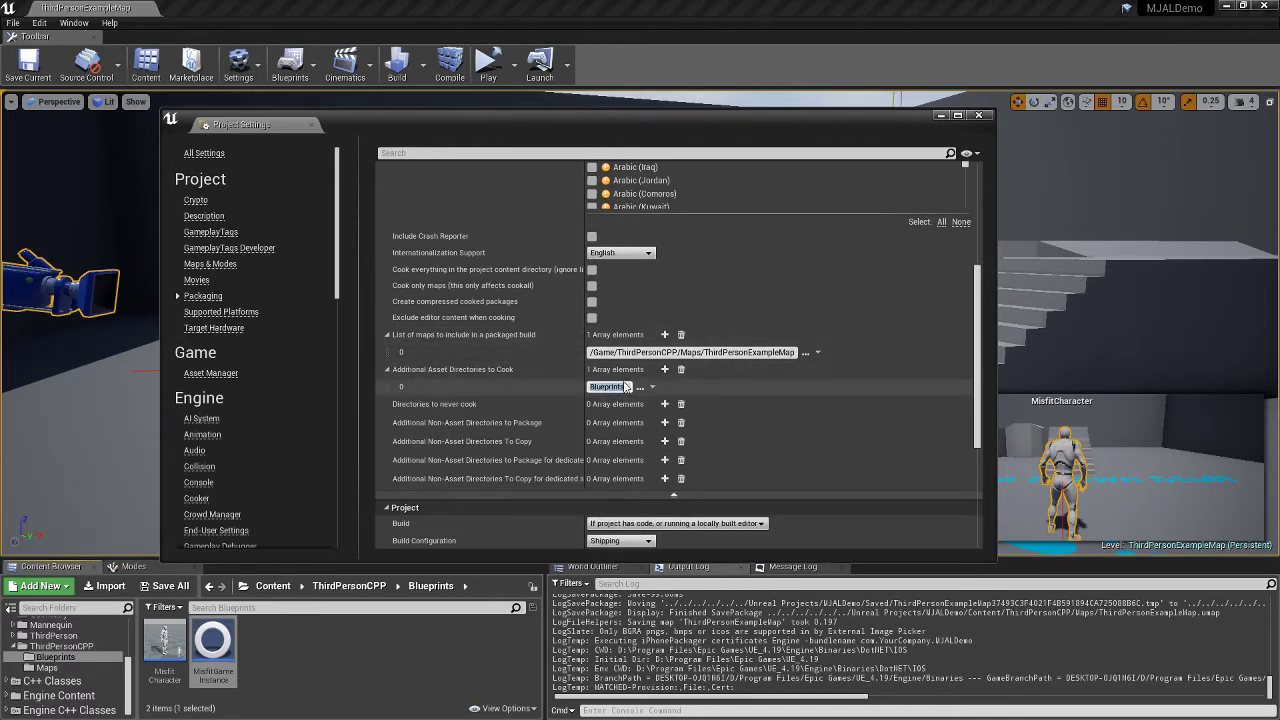
pyautogui.scroll(1, 626, 387)
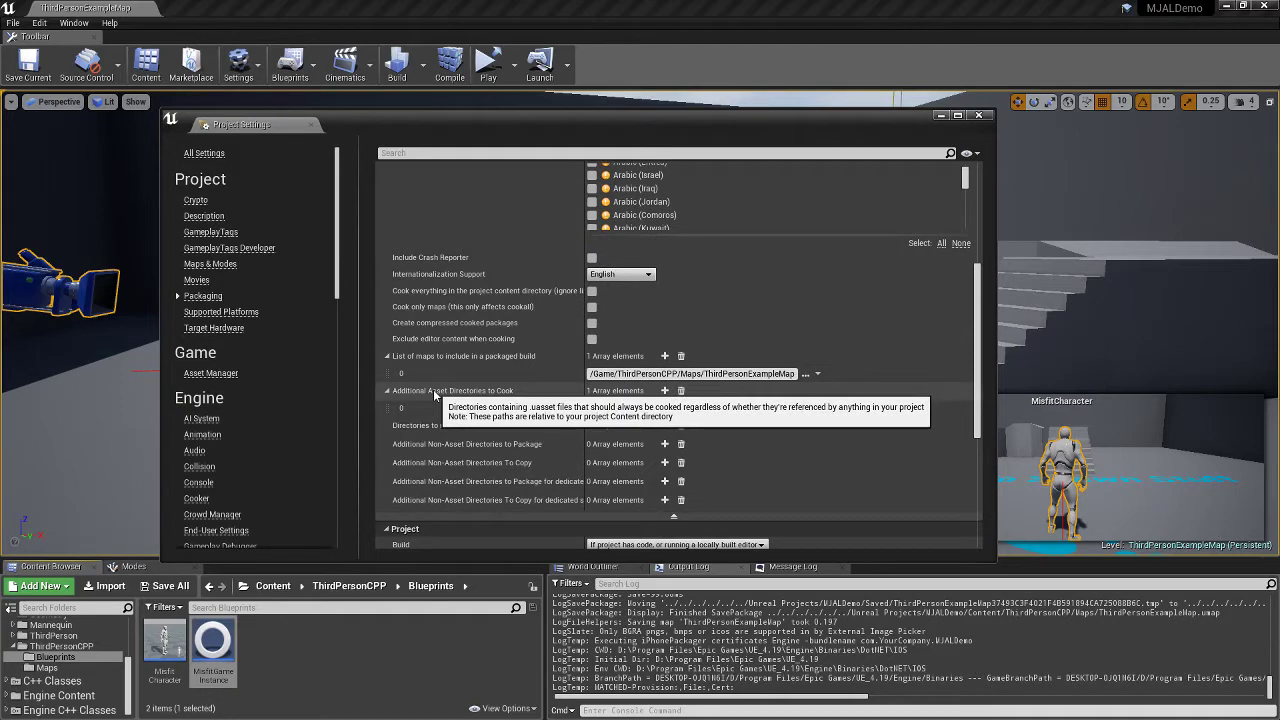
# Collapse the advanced Packaging options and expand them again to show where the map and cook directory lists are found.
pyautogui.scroll(8, 434, 394)
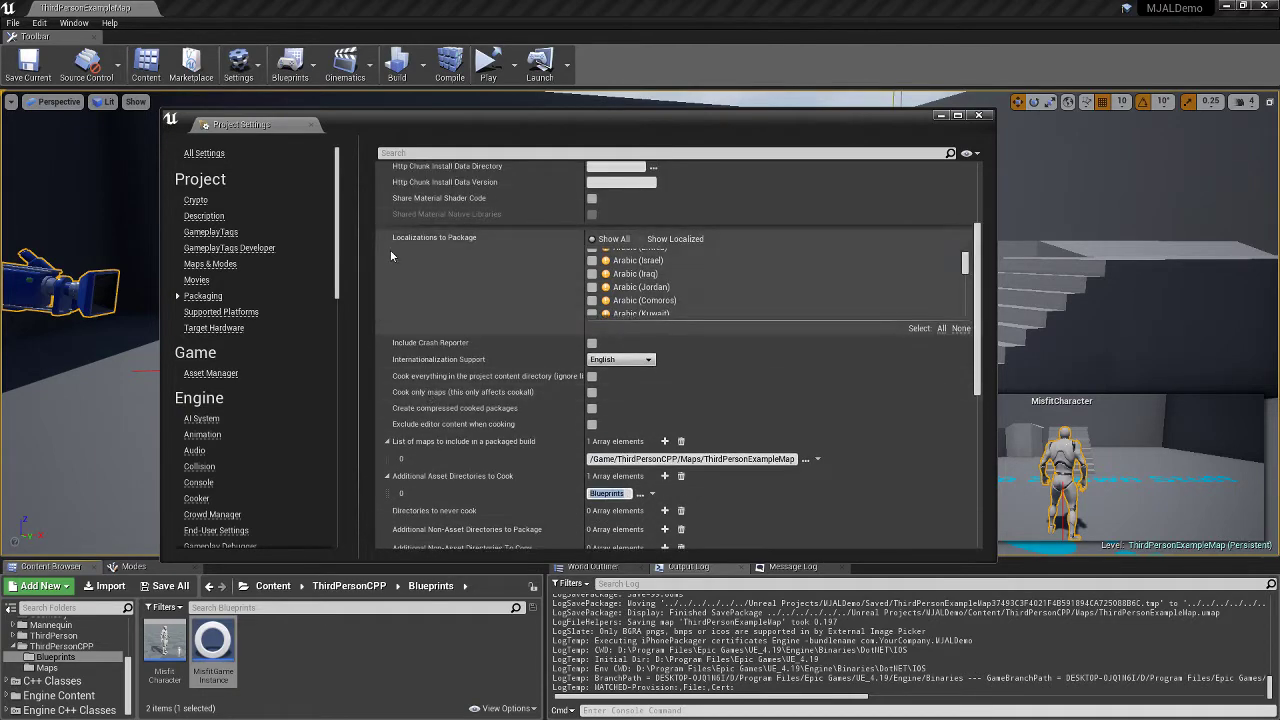
pyautogui.scroll(3, 405, 246)
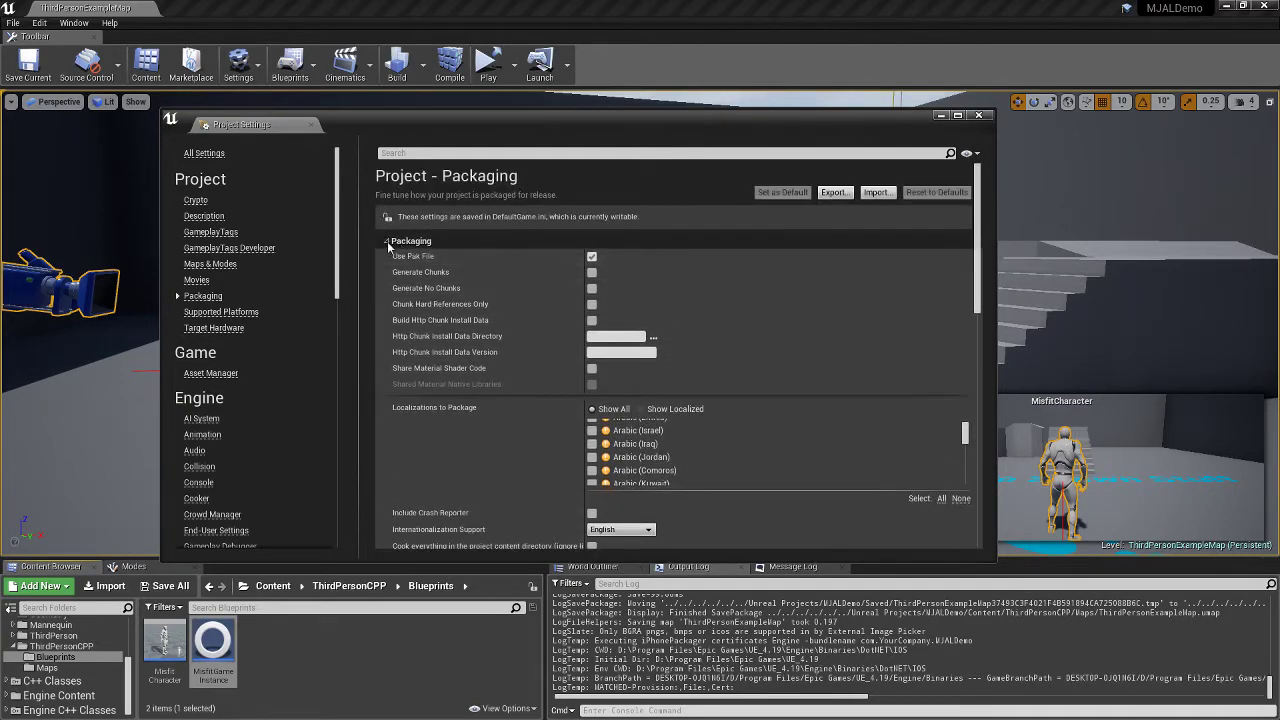
pyautogui.scroll(-12, 457, 305)
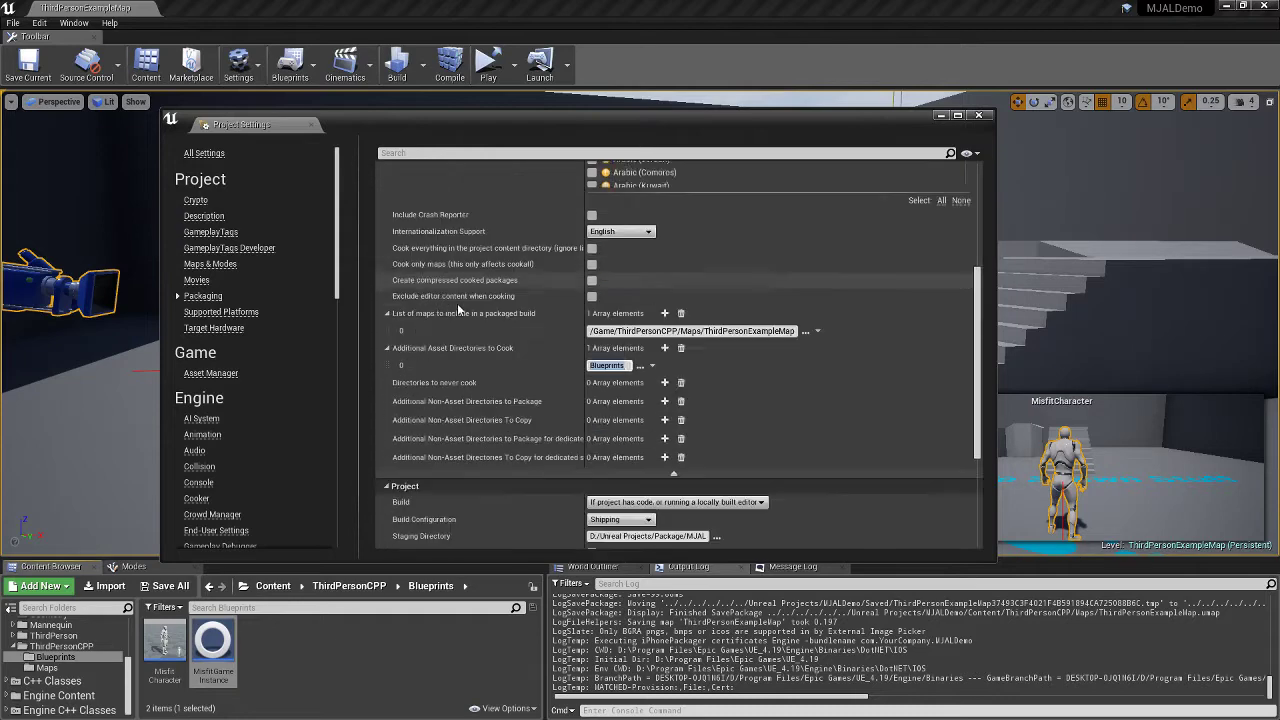
pyautogui.scroll(12, 455, 290)
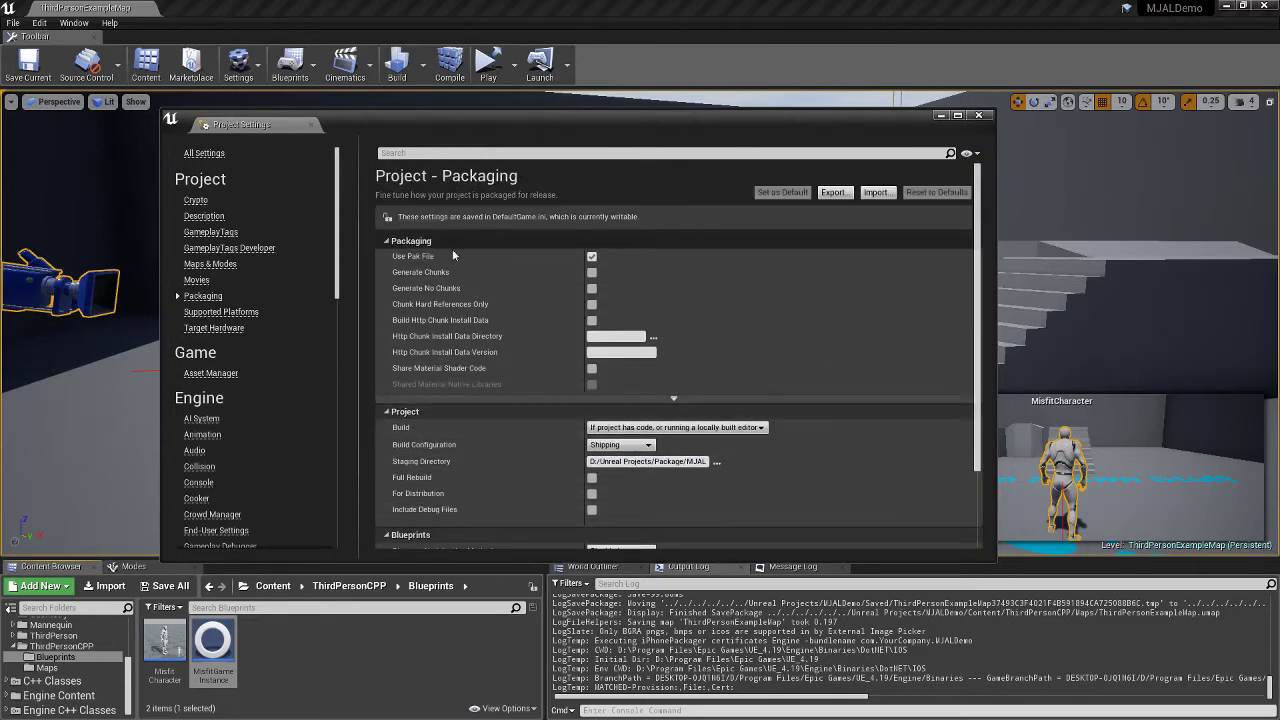
pyautogui.click(673, 398)
pyautogui.scroll(-8, 484, 403)
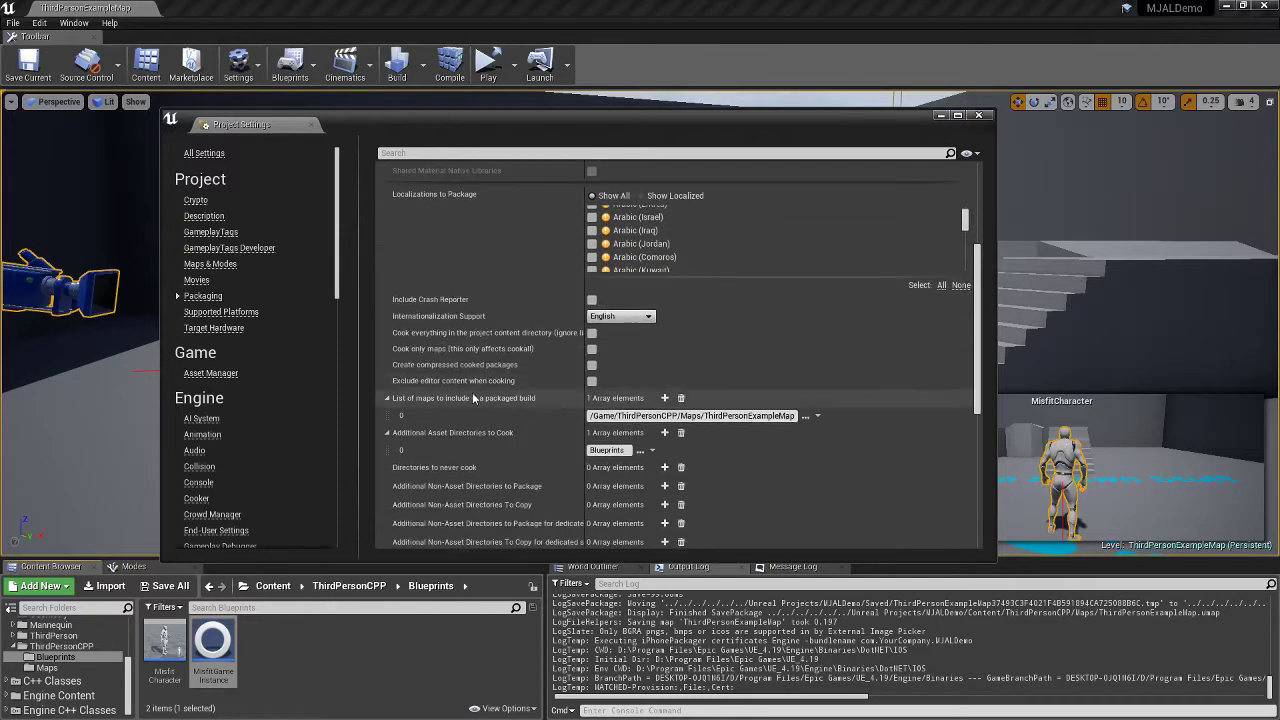
# Examine the Blueprints entry under Additional Asset Directories to Cook together with the Use Pak File option.
pyautogui.scroll(-2, 473, 397)
pyautogui.scroll(3, 612, 408)
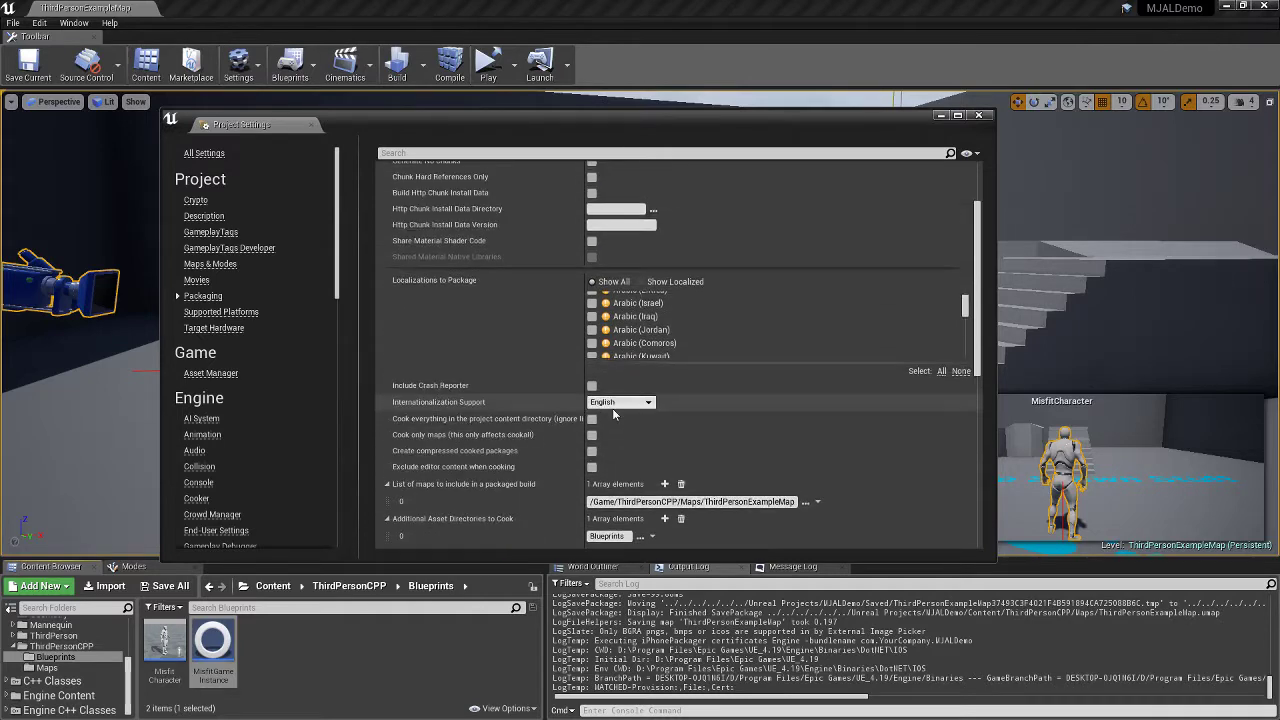
pyautogui.scroll(-3, 555, 421)
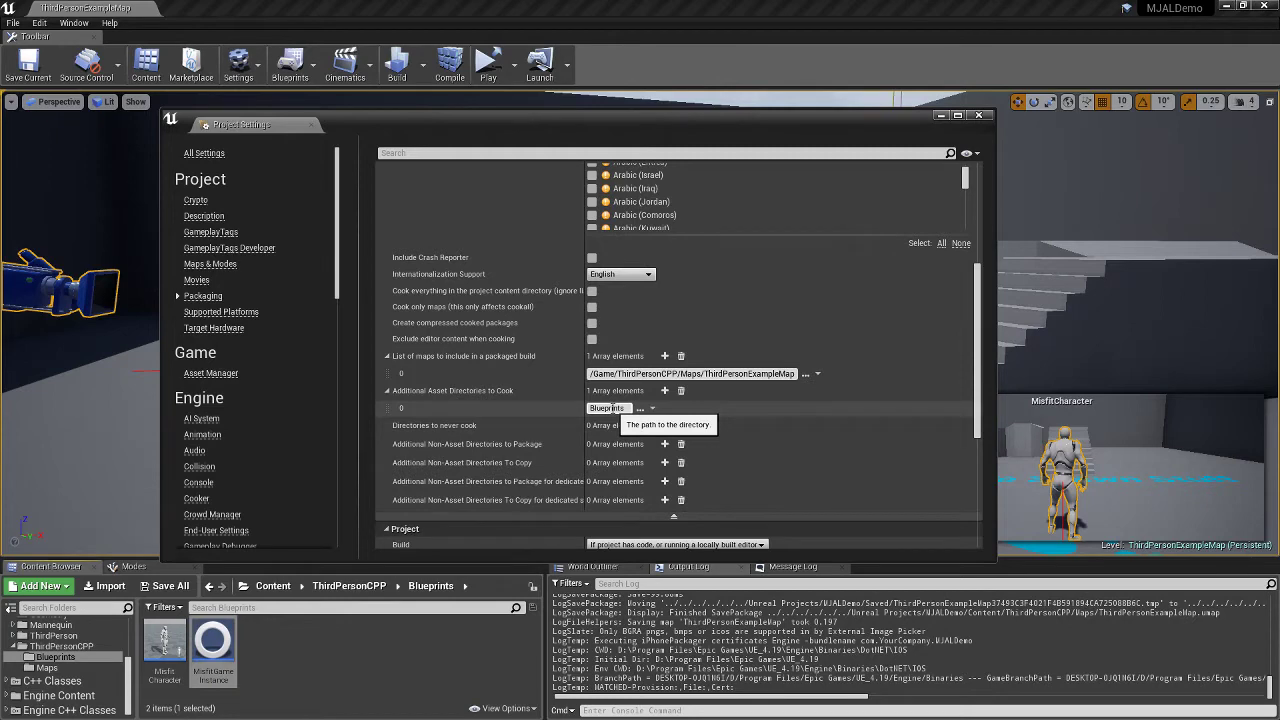
pyautogui.scroll(5, 536, 414)
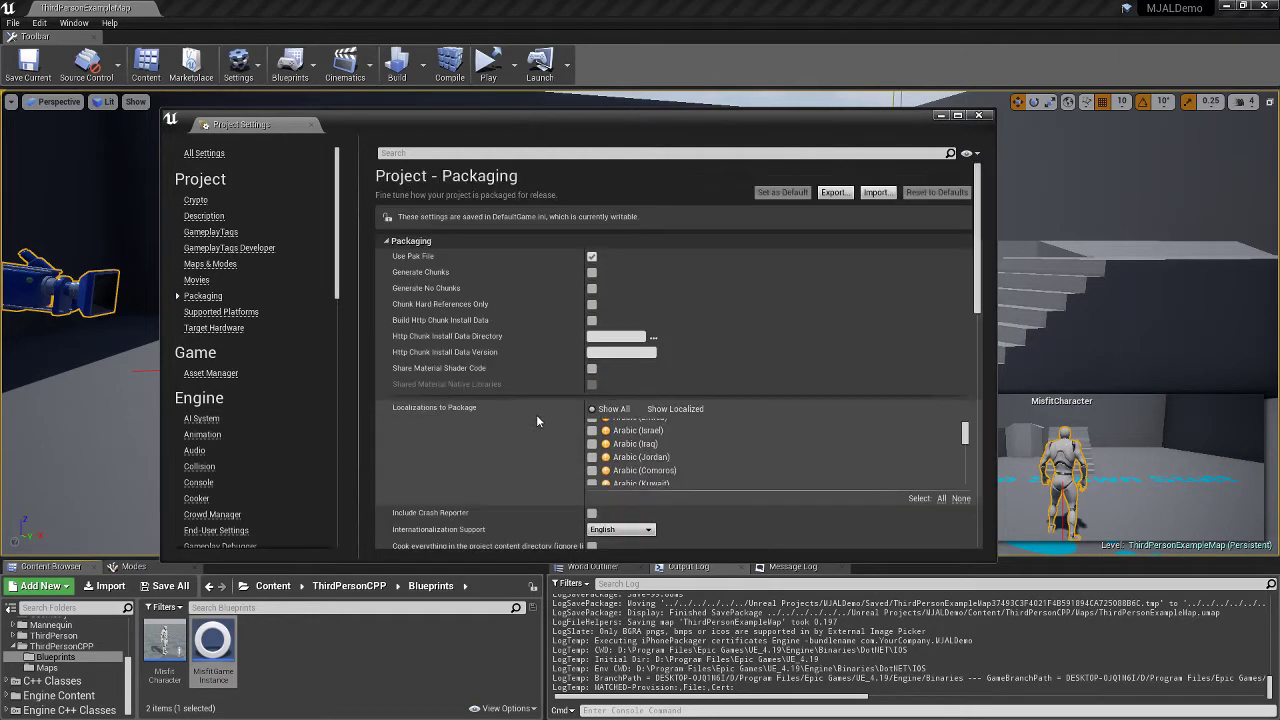
pyautogui.scroll(-8, 545, 405)
pyautogui.scroll(3, 553, 402)
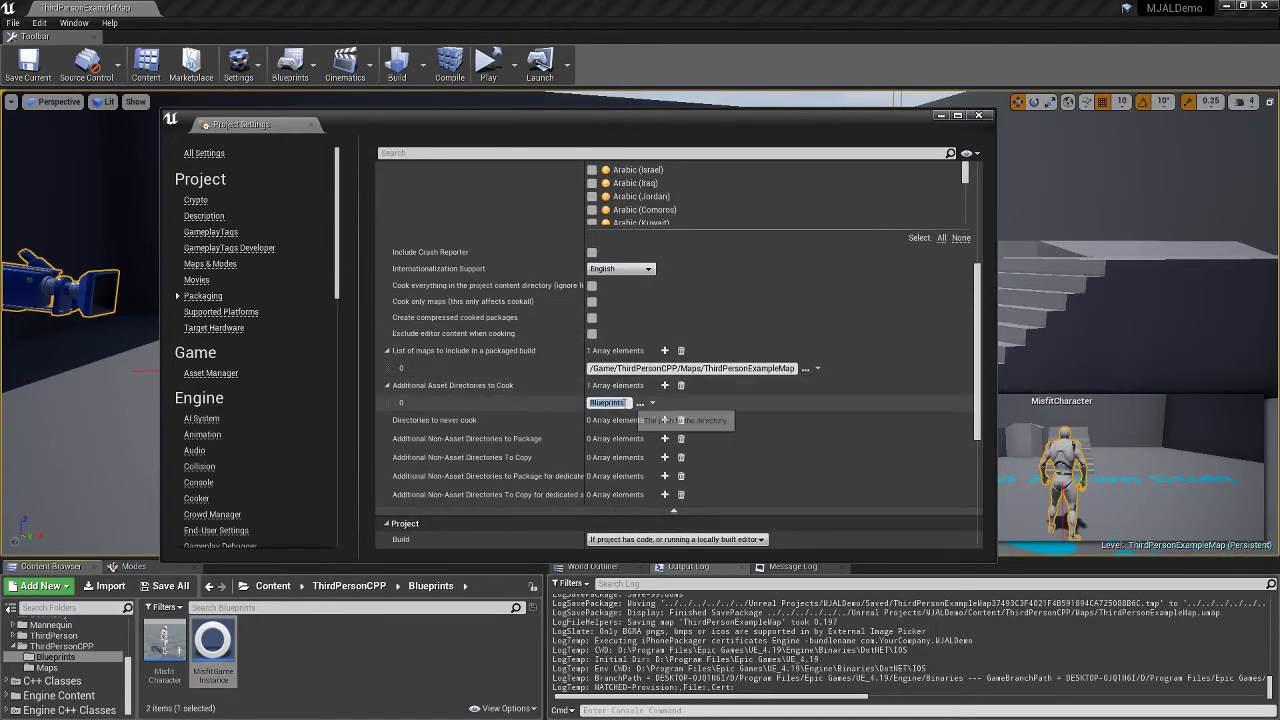
pyautogui.scroll(5, 503, 400)
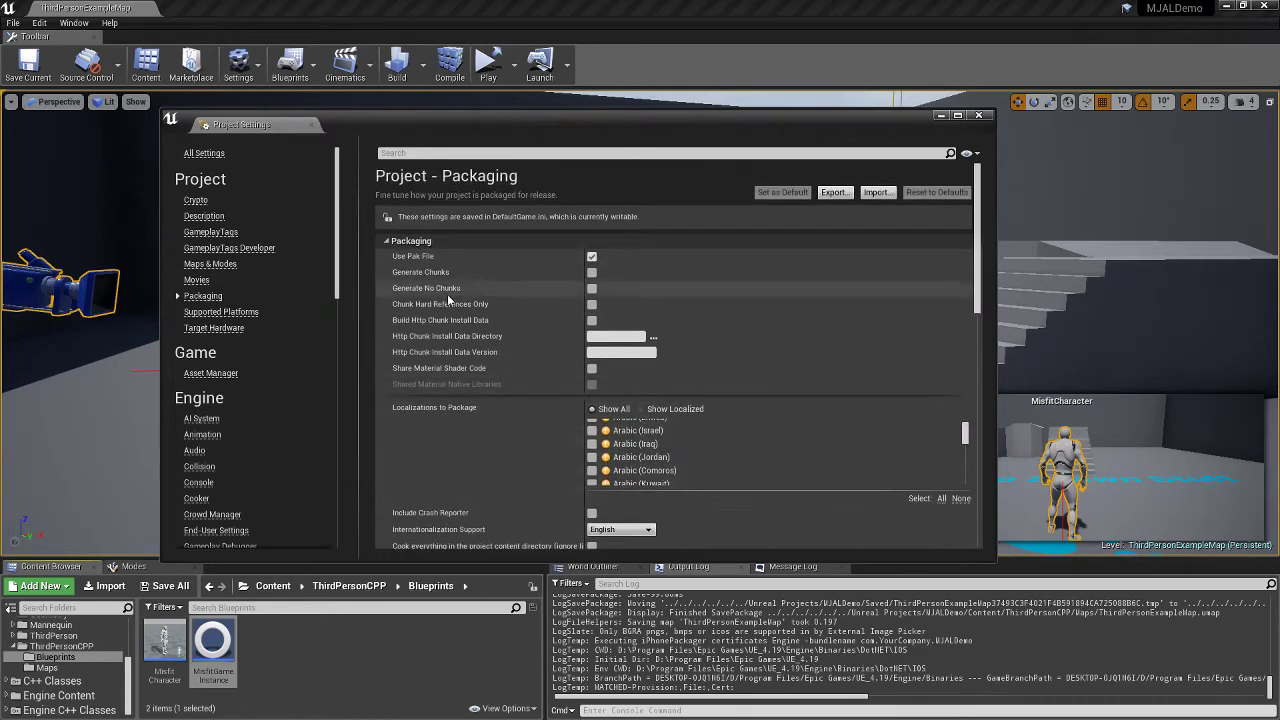
pyautogui.scroll(1, 520, 386)
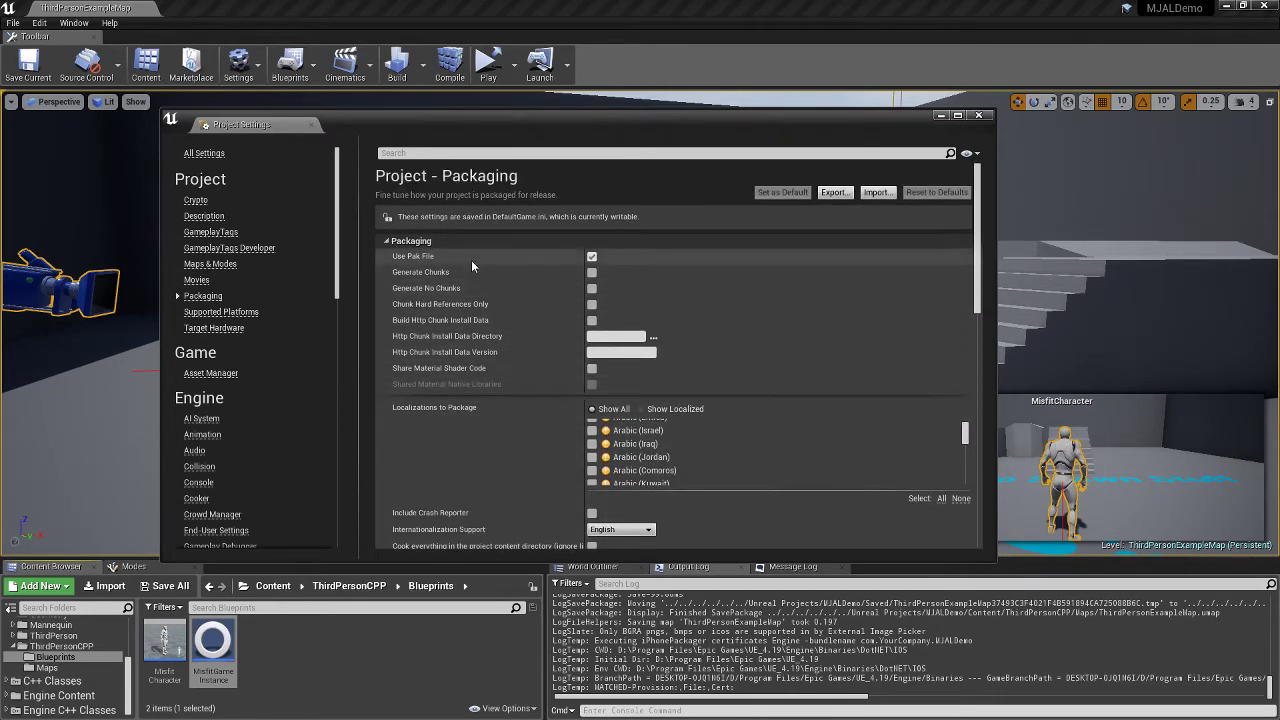
# Review the packaged map and cook directory entries once more, and check the Blueprint Nativization Method setting.
pyautogui.scroll(-4, 542, 326)
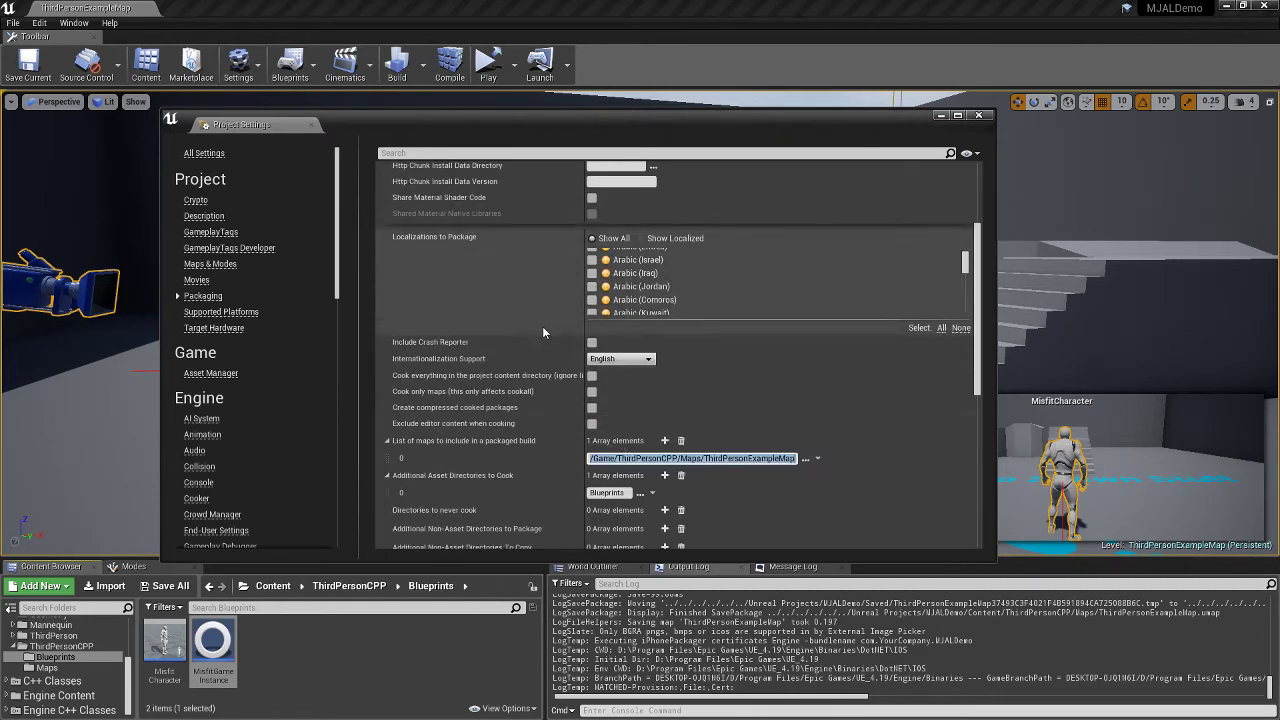
pyautogui.scroll(-3, 542, 326)
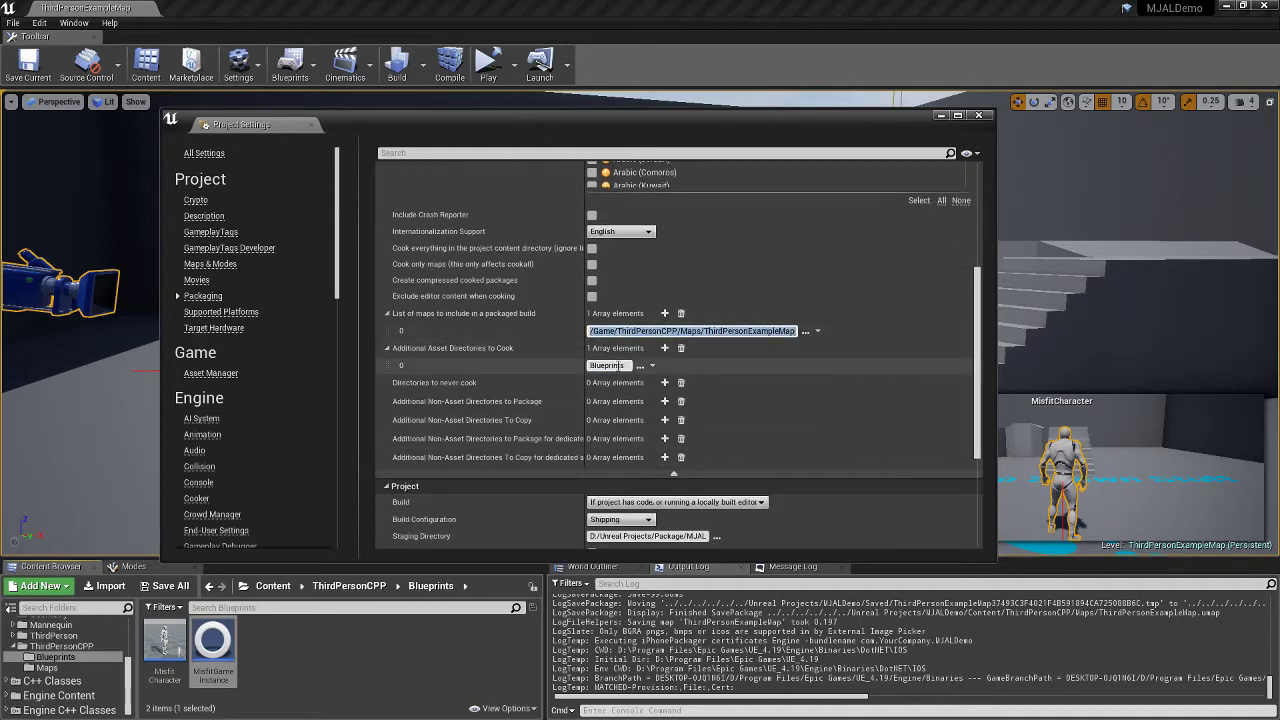
pyautogui.scroll(3, 600, 370)
pyautogui.scroll(-4, 563, 423)
pyautogui.scroll(-3, 563, 423)
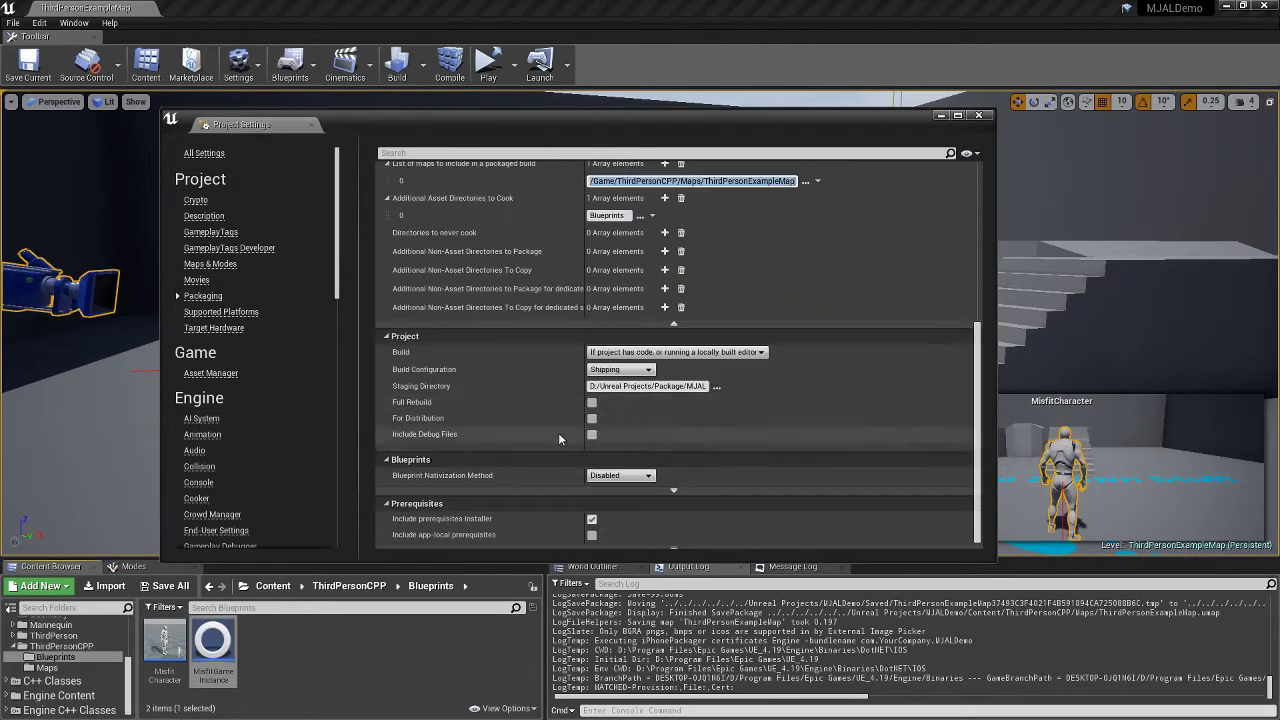
pyautogui.click(620, 479)
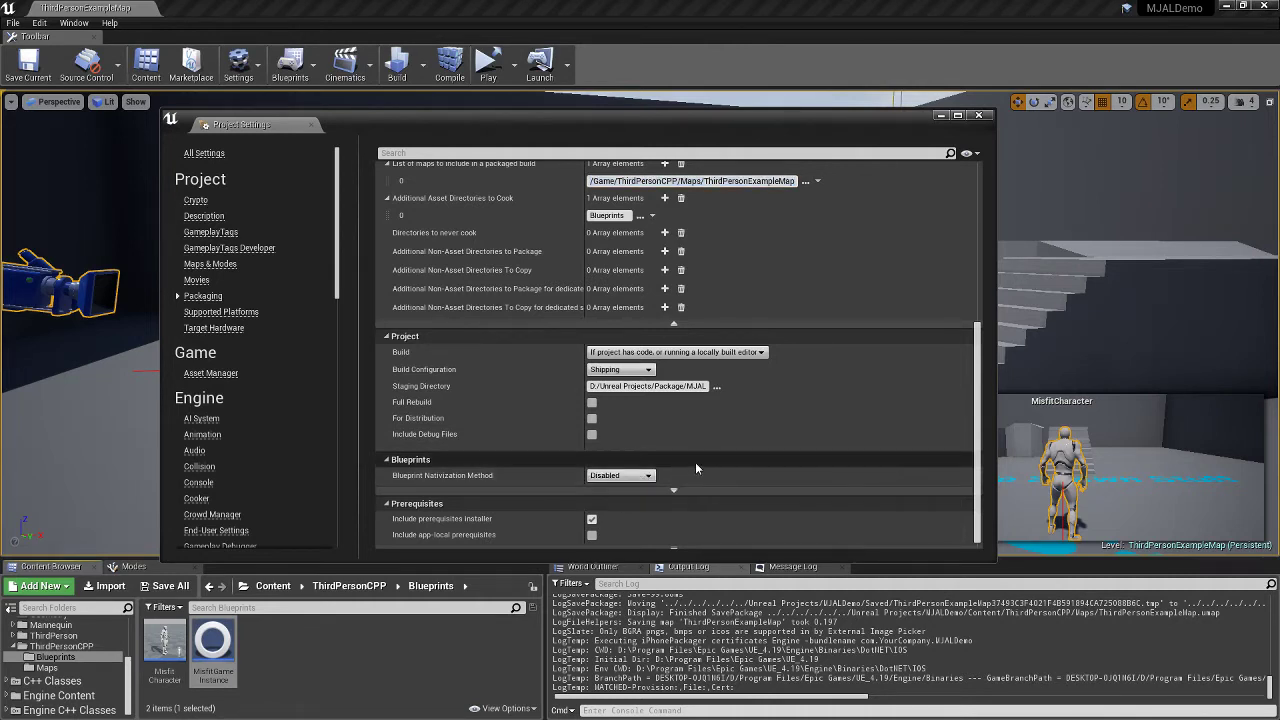
# Check the Use Pak File option in the Packaging settings and close Project Settings.
pyautogui.scroll(3, 734, 457)
pyautogui.scroll(5, 734, 458)
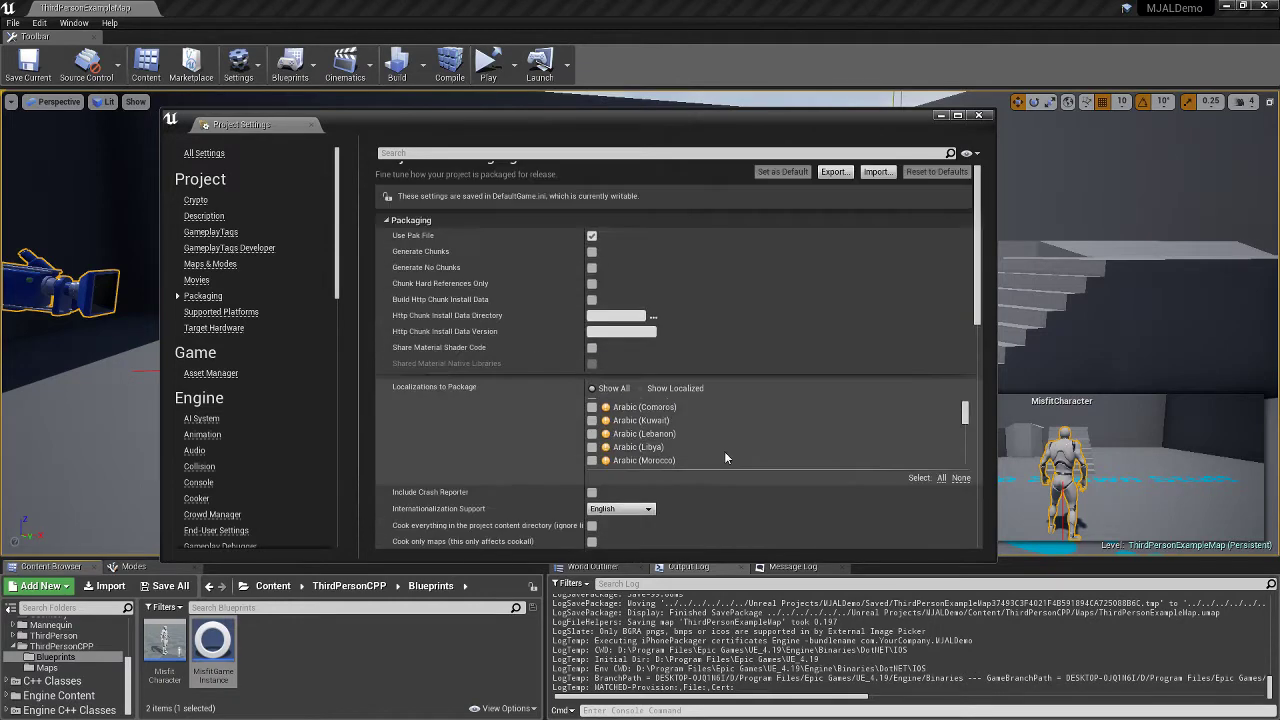
pyautogui.click(592, 236)
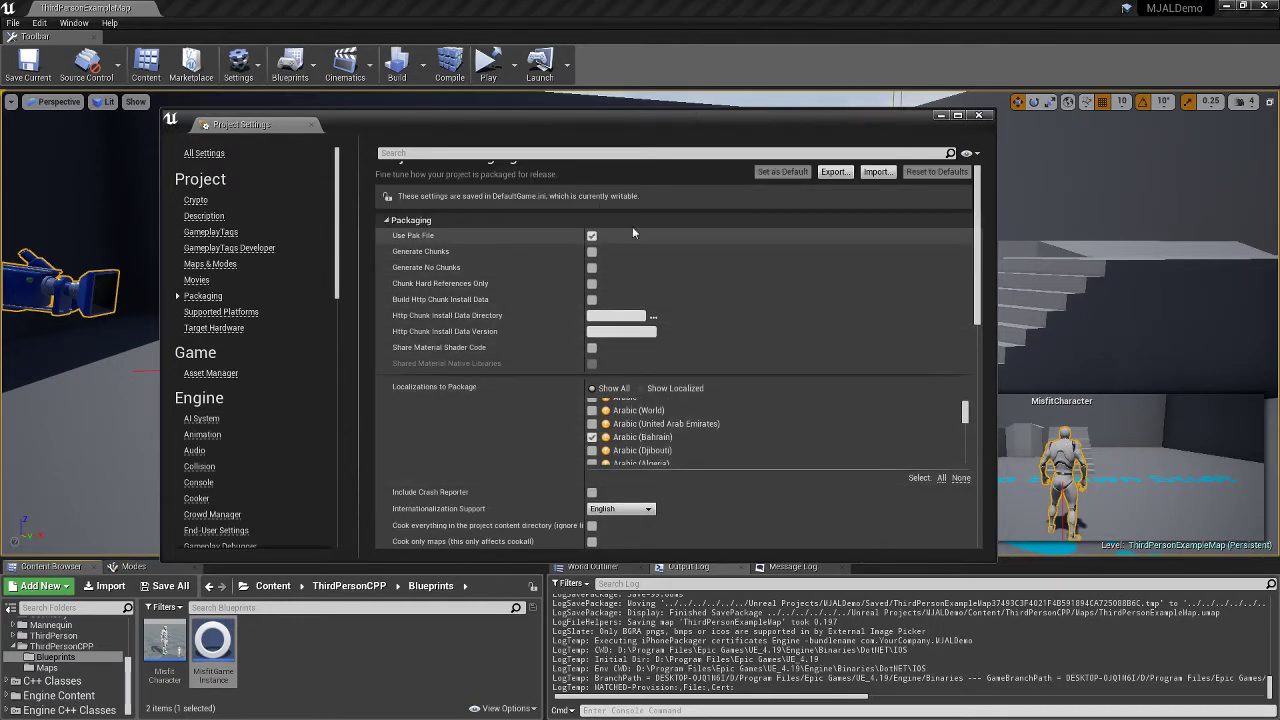
pyautogui.click(979, 116)
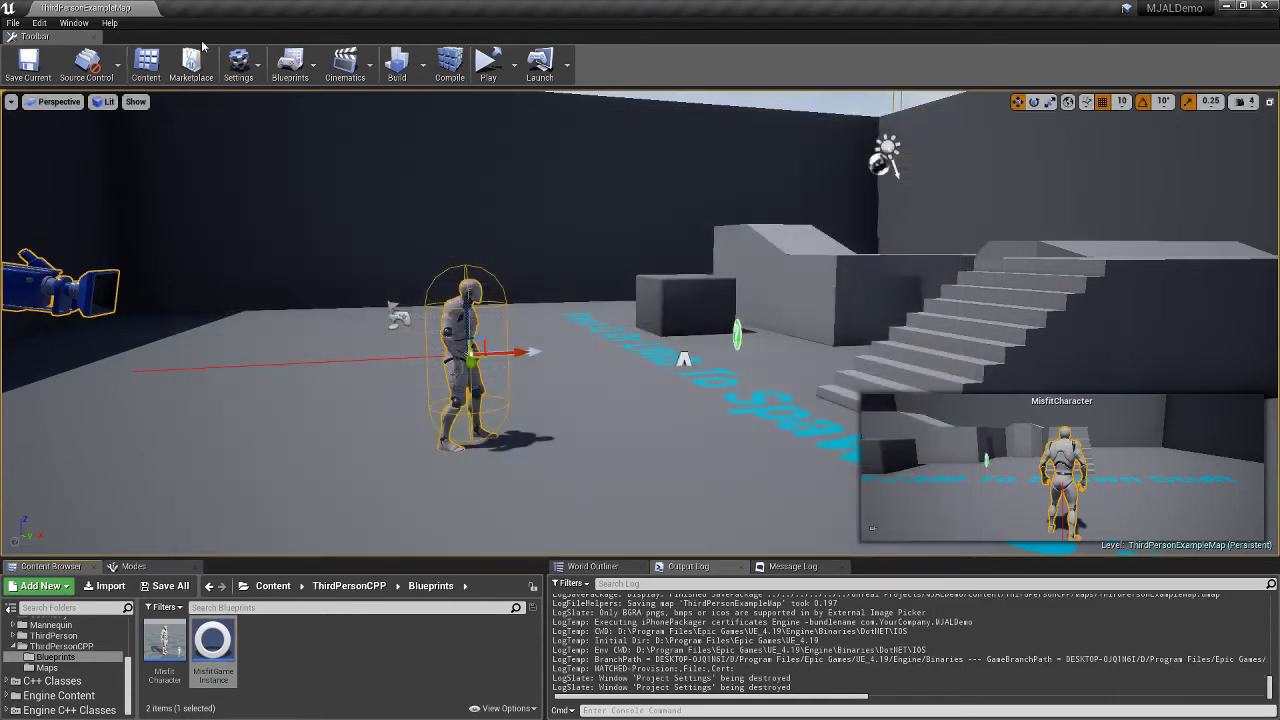
# Package the project for Windows (64-bit) into the Package folder inside Unreal Projects on drive D.
pyautogui.click(23, 23)
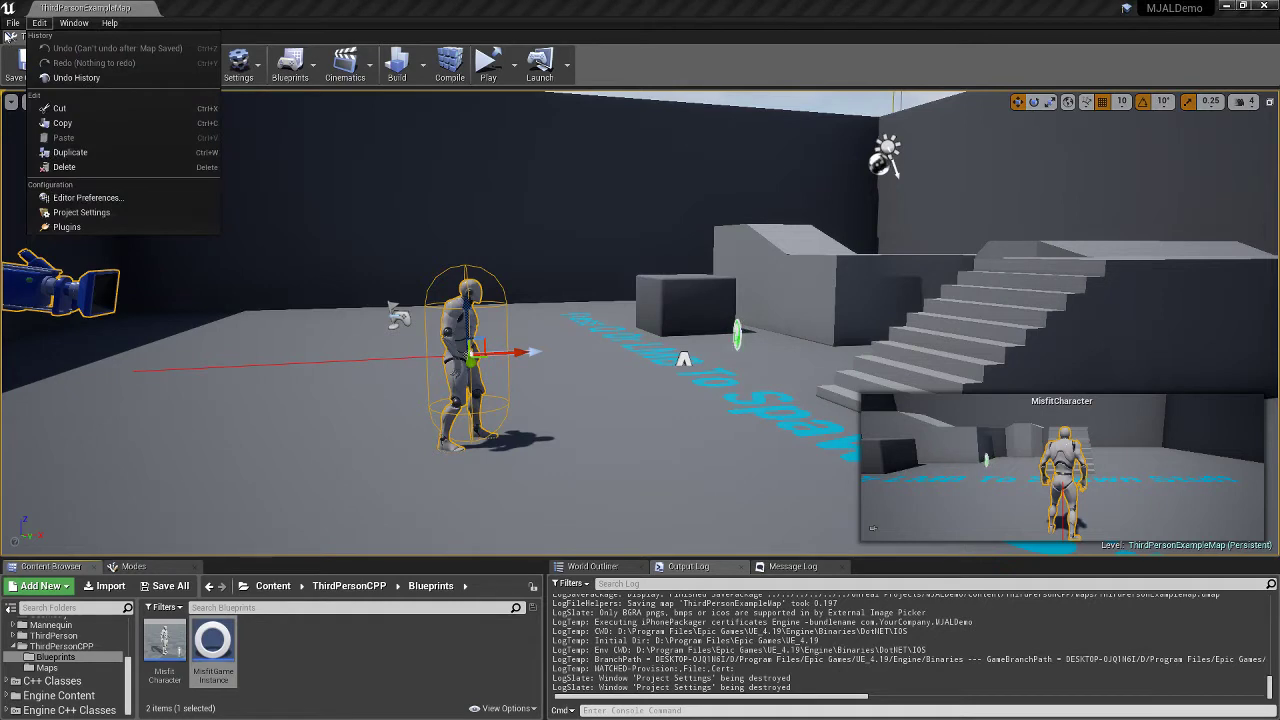
pyautogui.moveTo(50, 271)
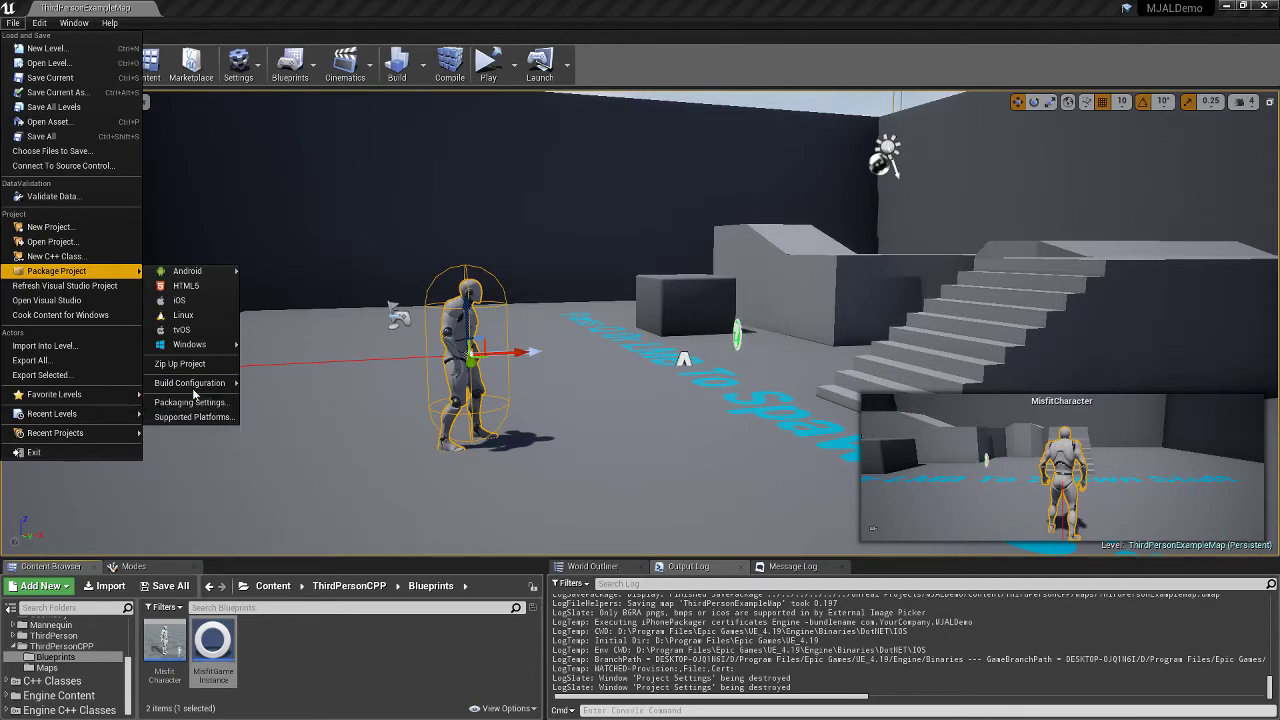
pyautogui.moveTo(197, 344)
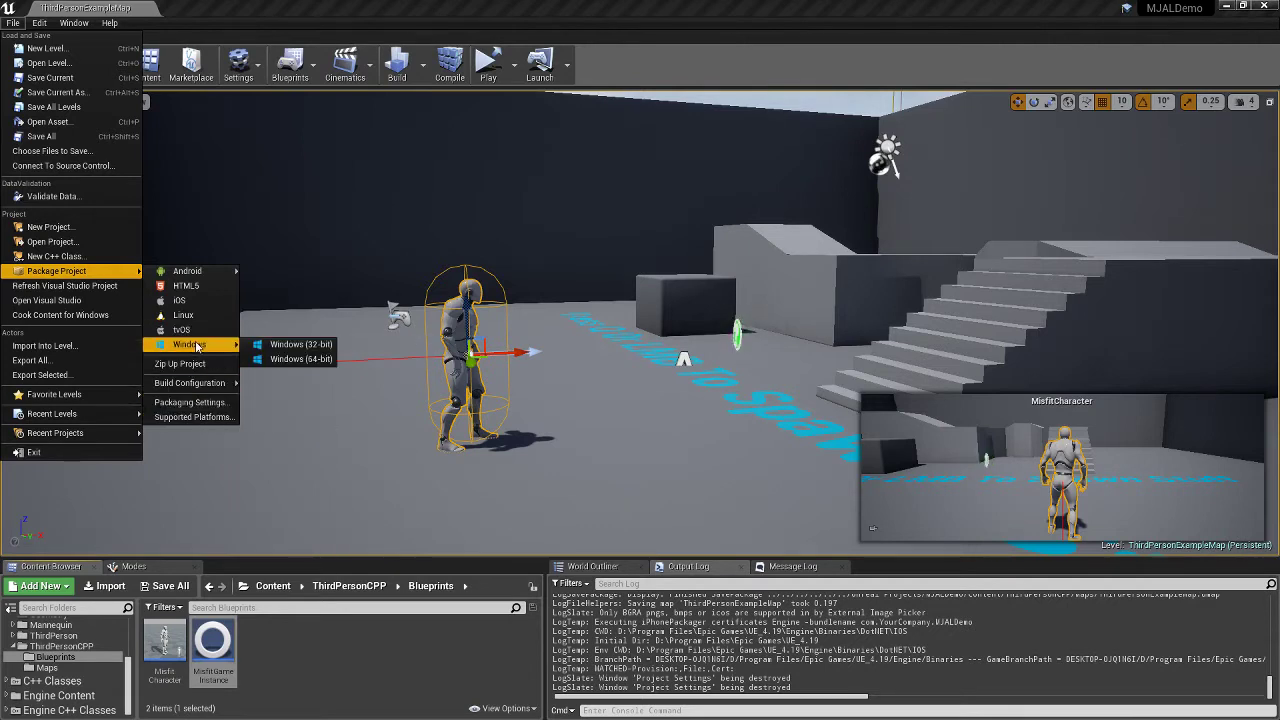
pyautogui.click(278, 361)
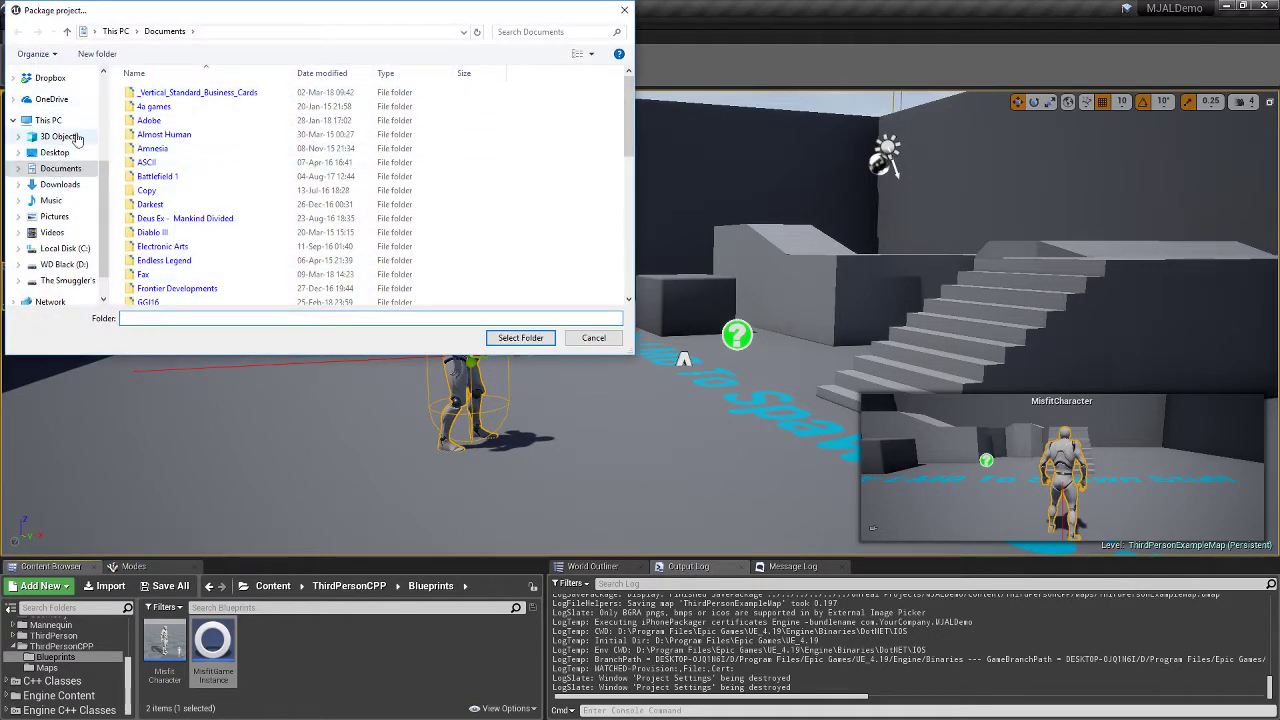
pyautogui.scroll(2, 75, 145)
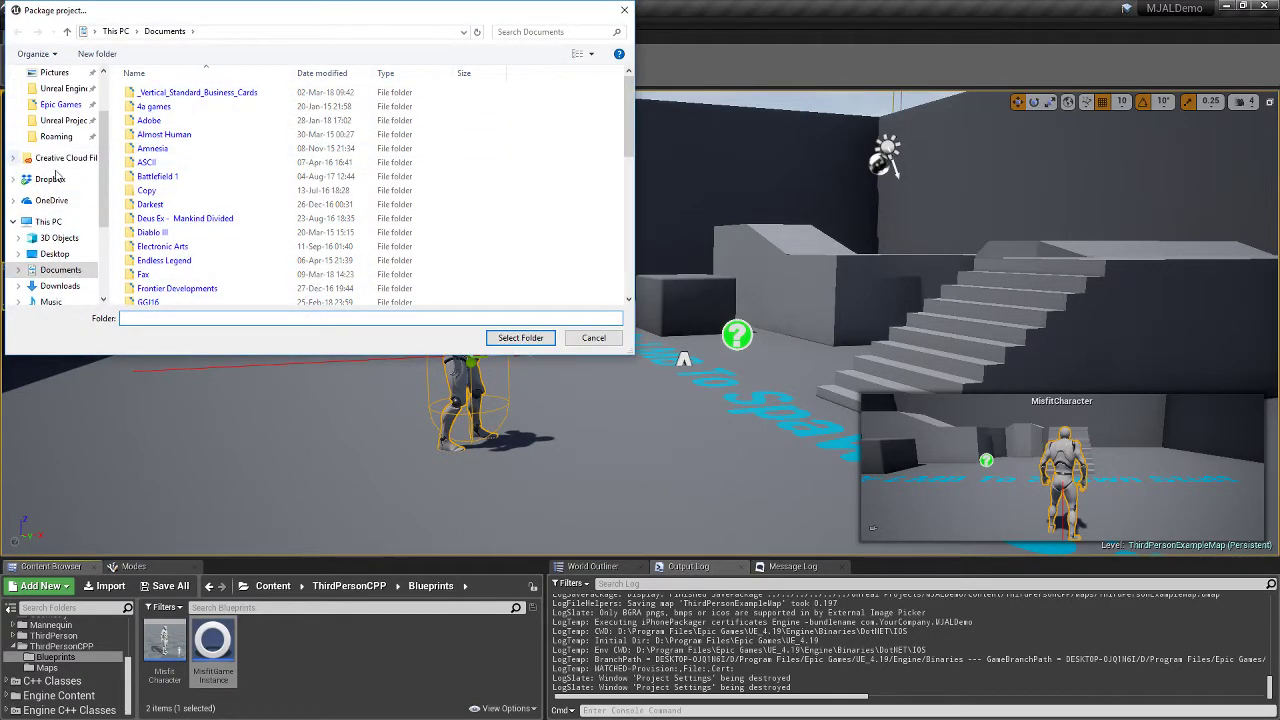
pyautogui.scroll(1, 52, 180)
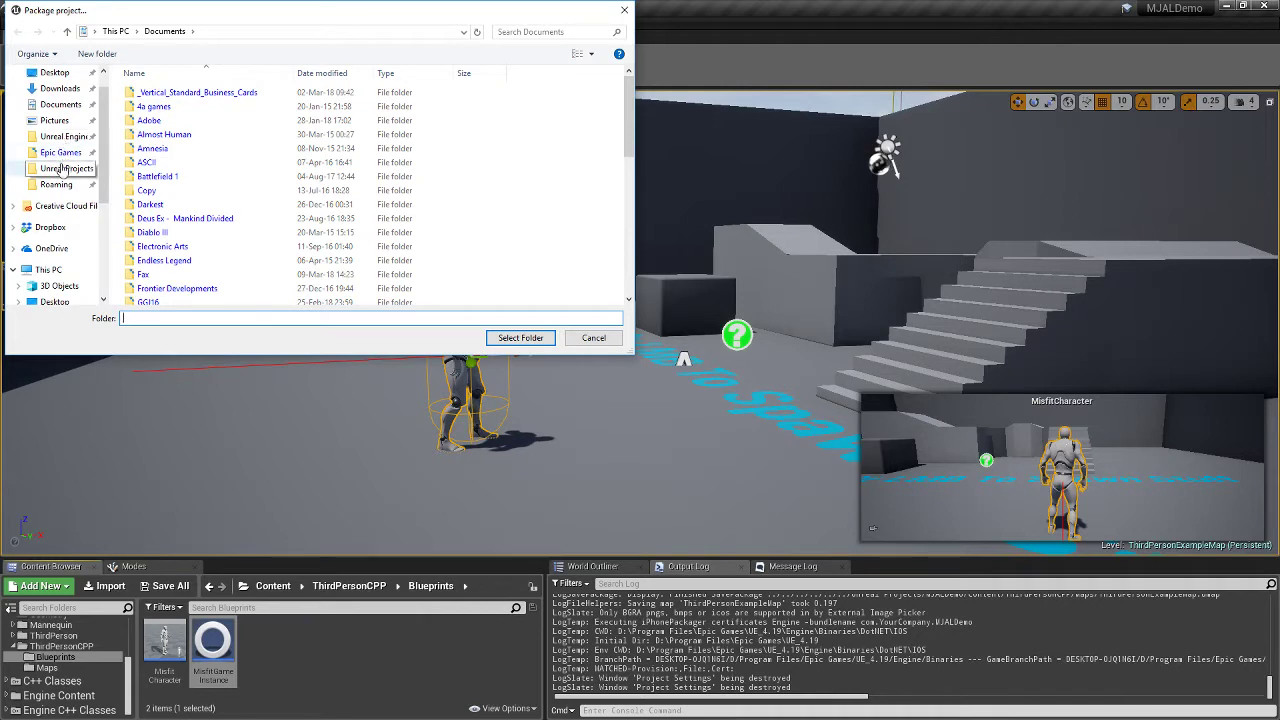
pyautogui.click(60, 170)
pyautogui.doubleClick(150, 163)
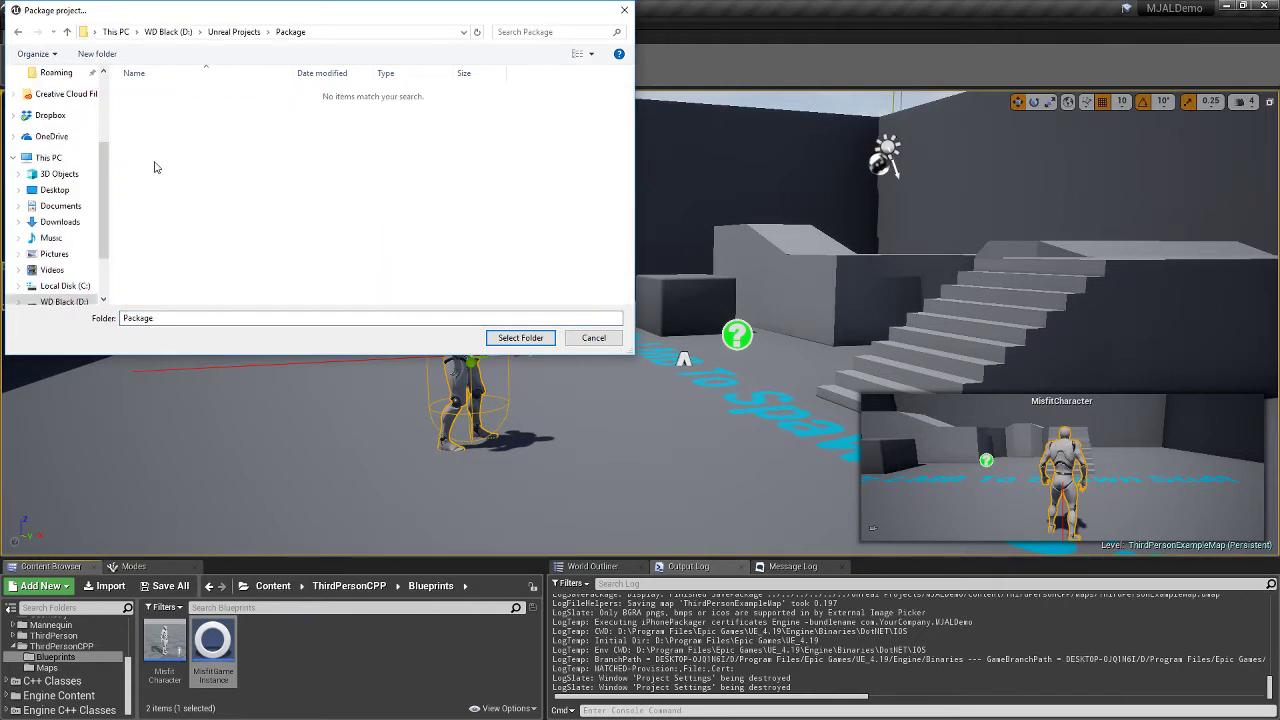
pyautogui.click(521, 338)
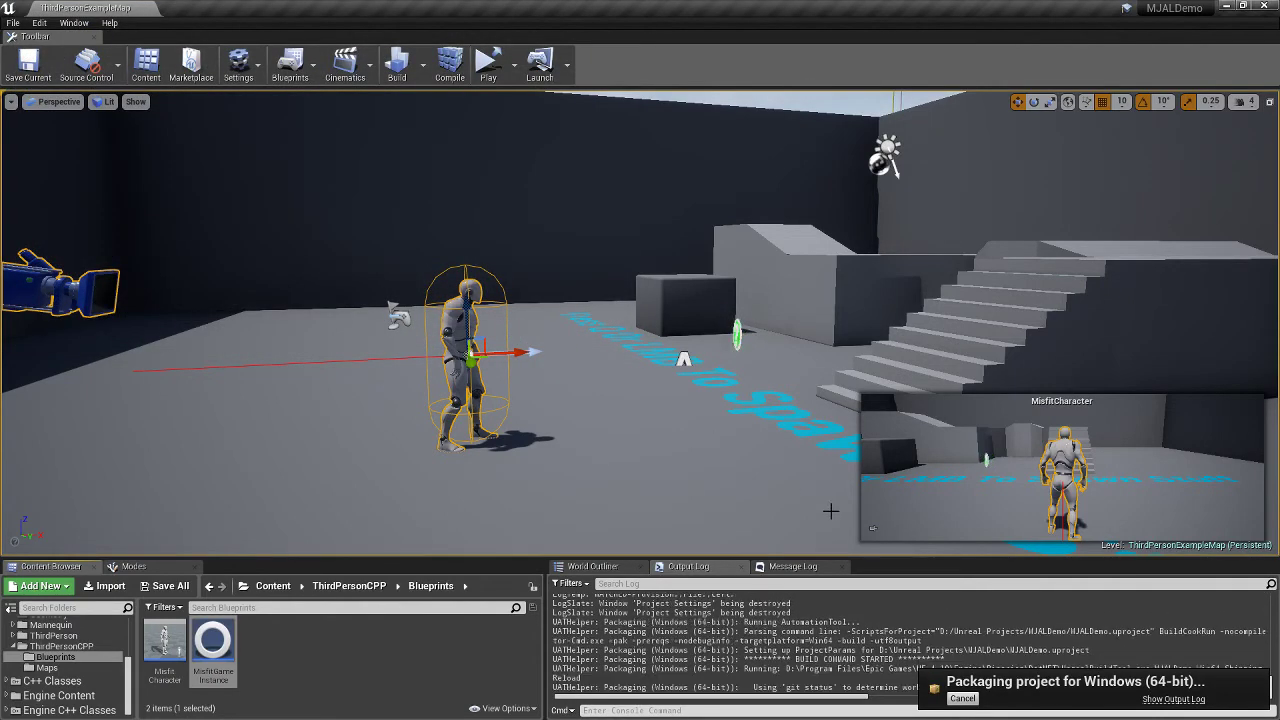
# Switch to the File Explorer window showing the Package folder and move it clear of the packaging log.
pyautogui.hotkey('alt', 'Tab')
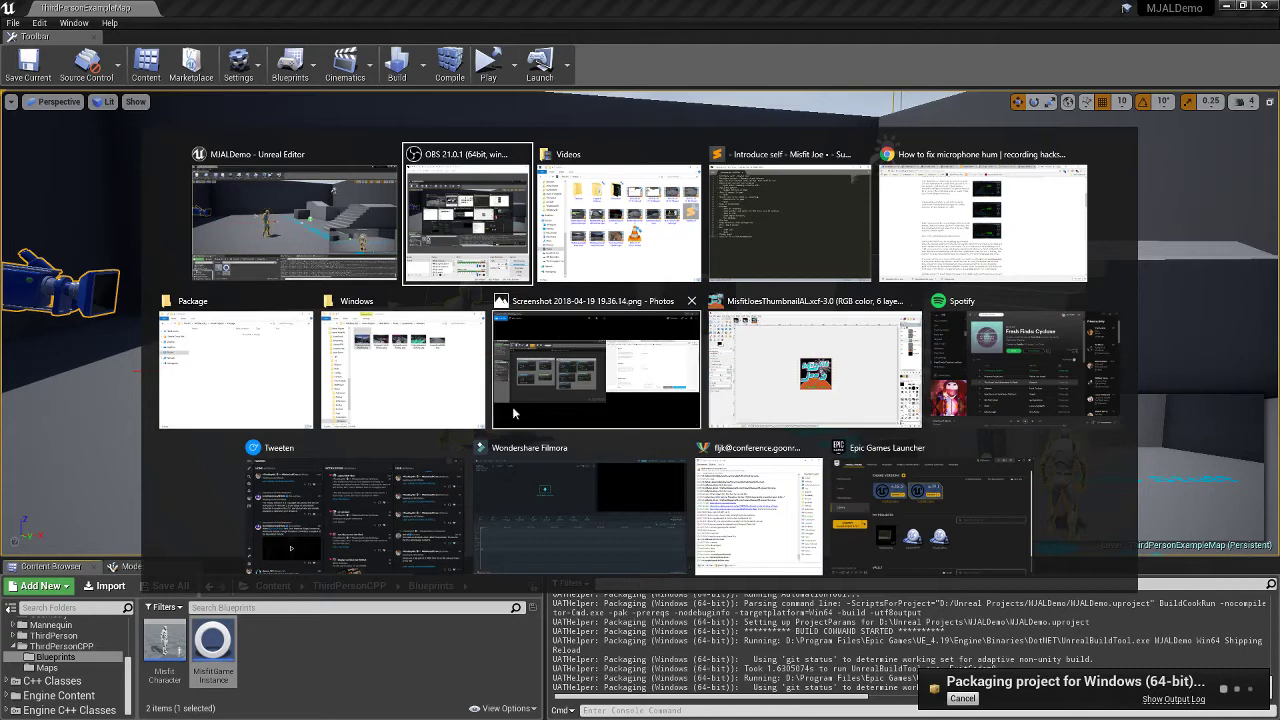
pyautogui.click(264, 370)
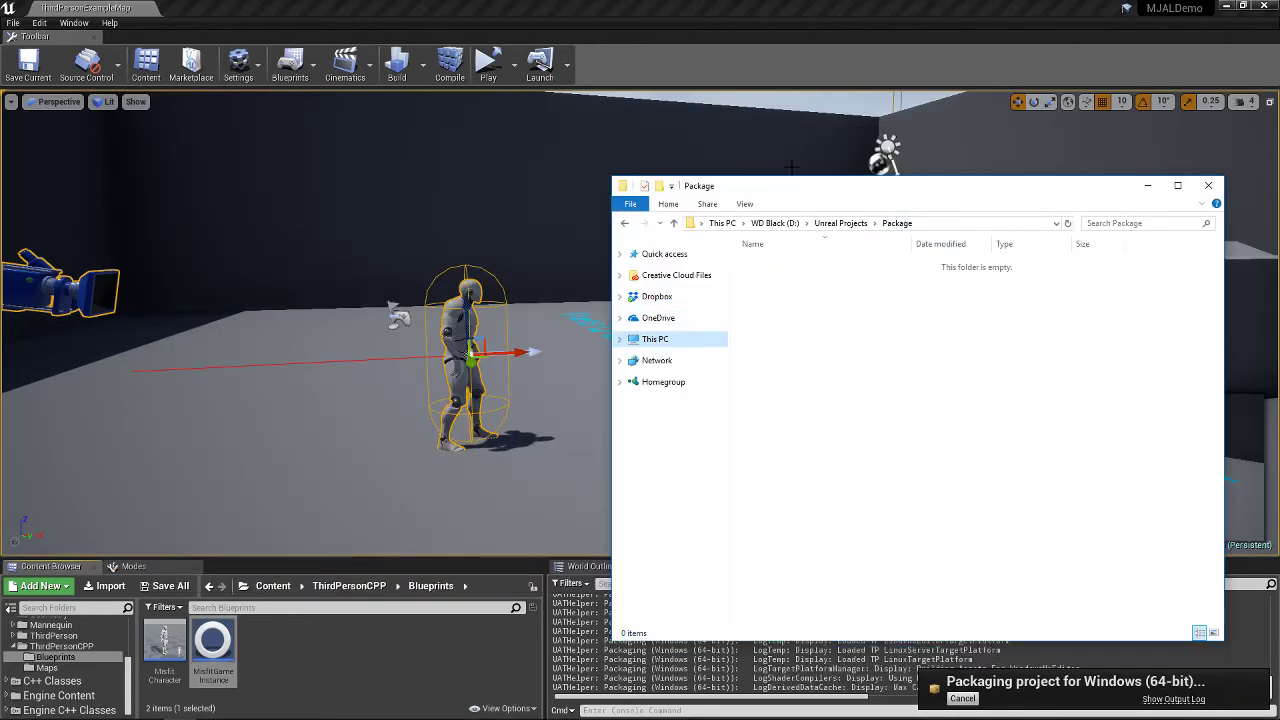
pyautogui.moveTo(791, 190); pyautogui.dragTo(818, 122)
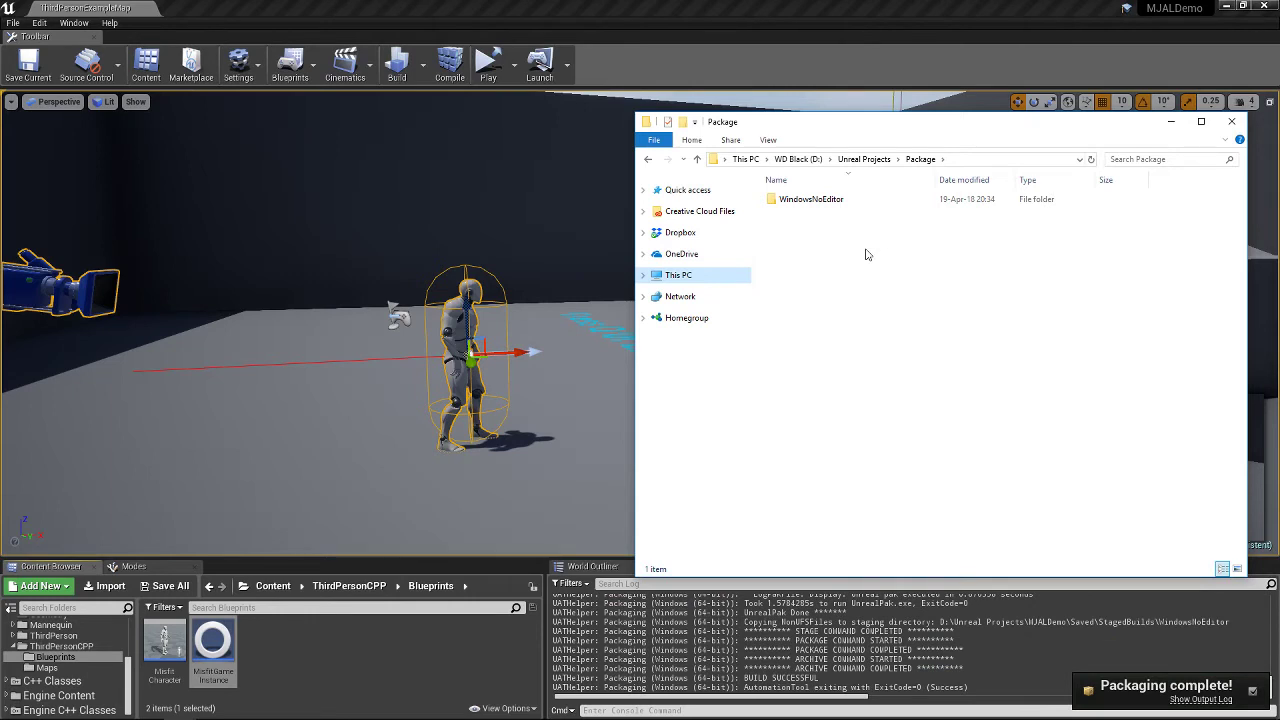
# Browse the packaged build through WindowsNoEditor, MJALDemo and Content to the Paks folder to inspect its pak file.
pyautogui.doubleClick(812, 201)
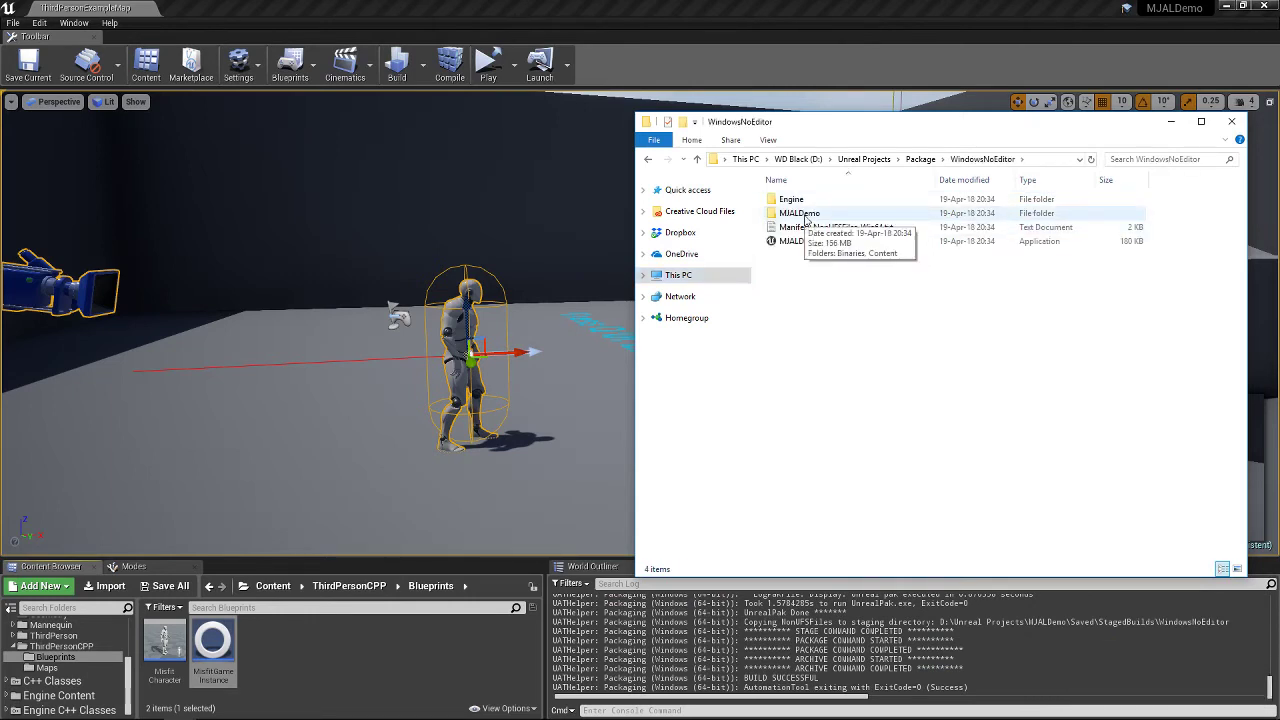
pyautogui.doubleClick(806, 214)
pyautogui.doubleClick(802, 214)
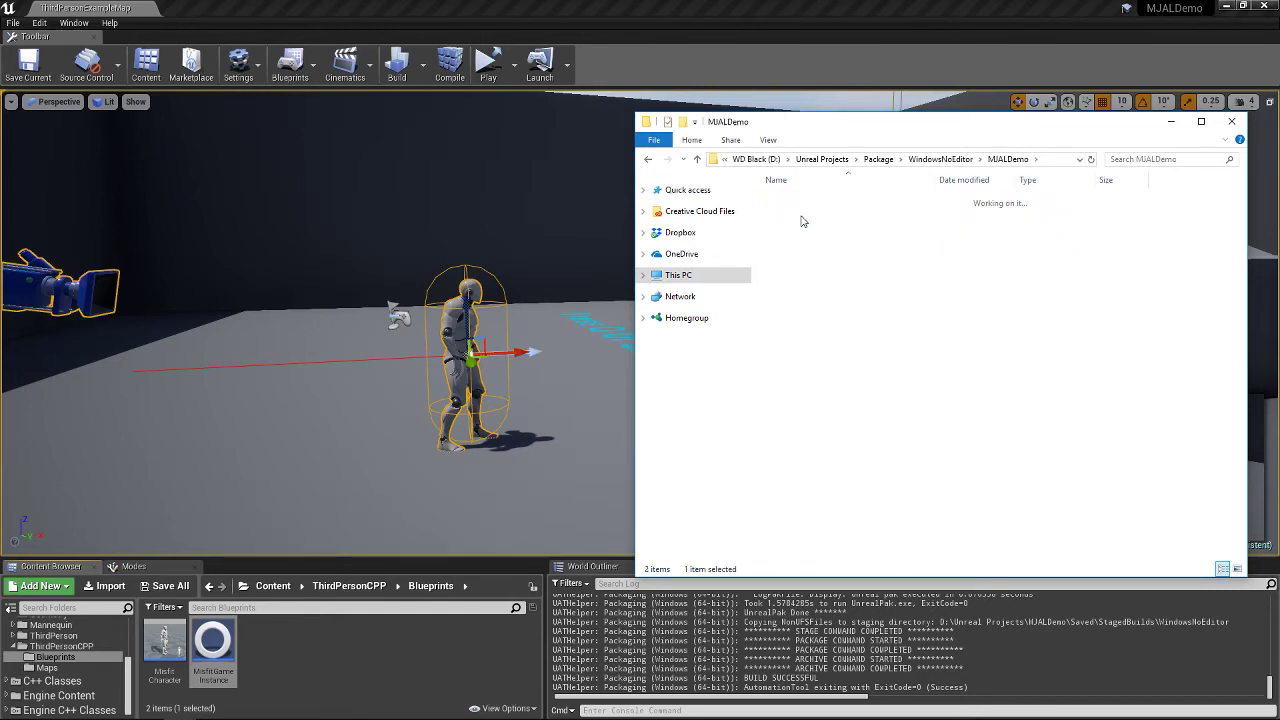
pyautogui.doubleClick(797, 203)
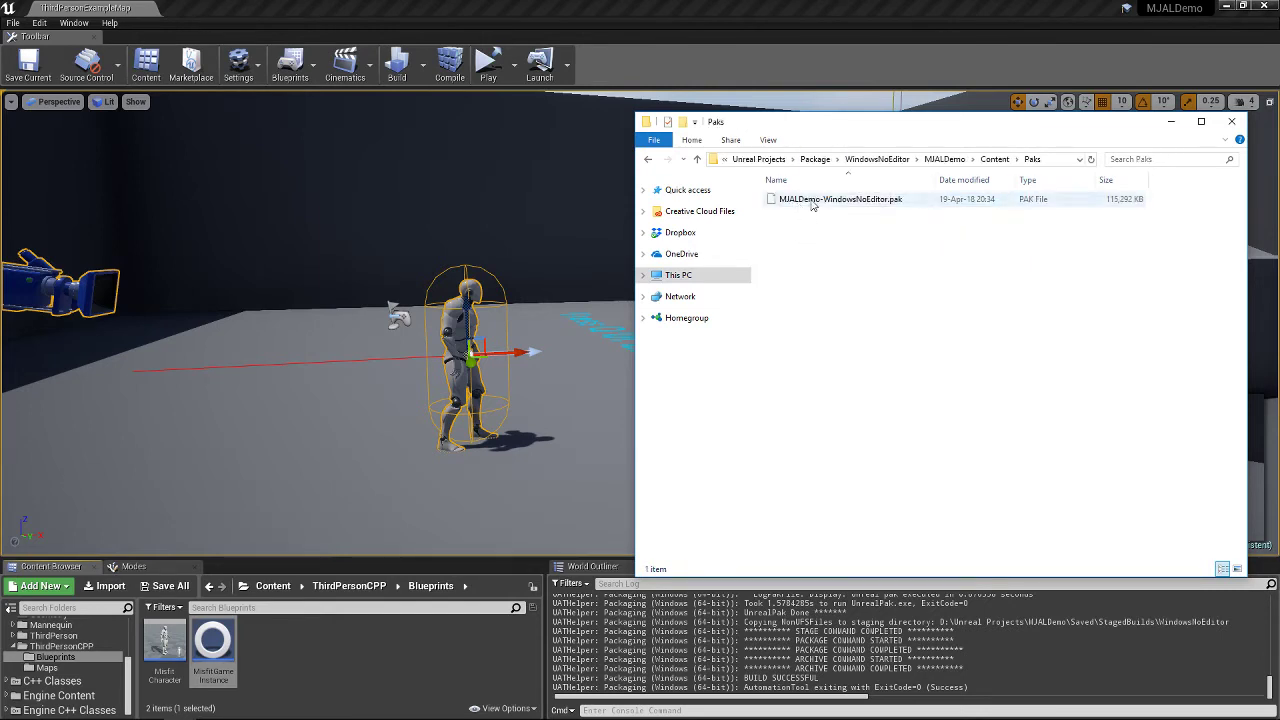
# Go back to the packaged MJALDemo folder and inspect the shipping executable in Binaries, Win64.
pyautogui.press('BackSpace')
pyautogui.press('BackSpace')
pyautogui.doubleClick(790, 200)
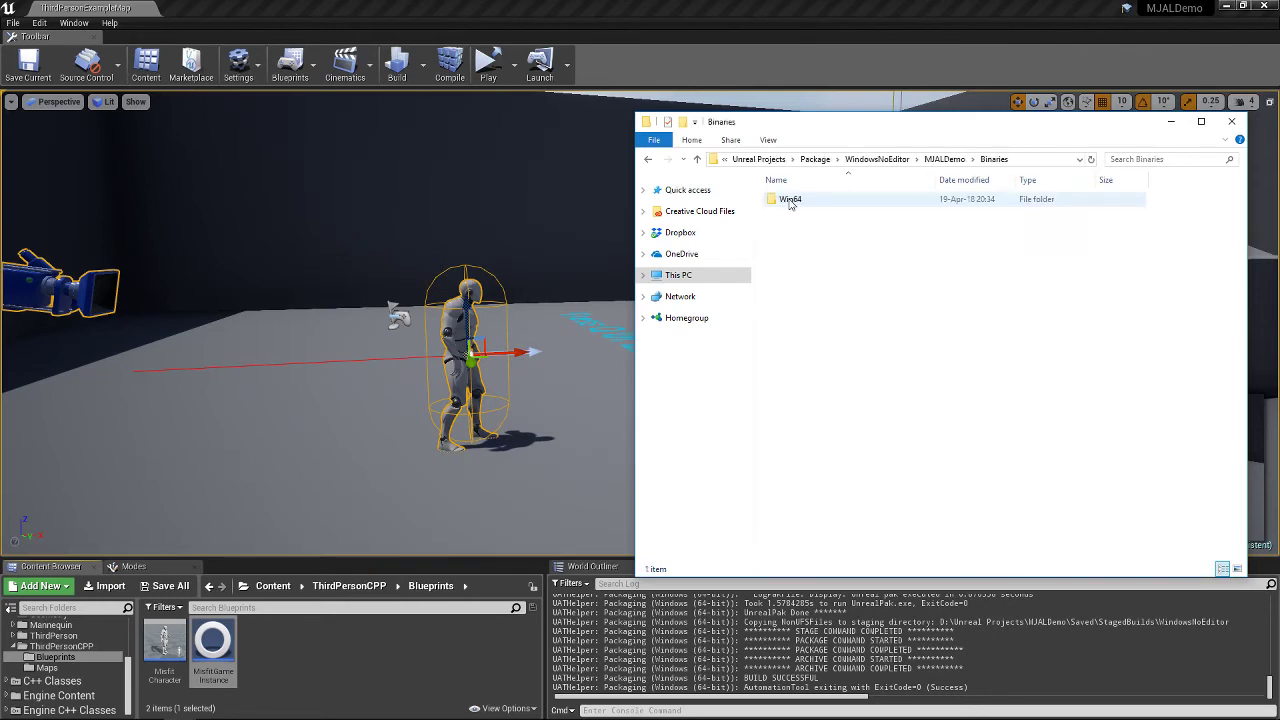
pyautogui.doubleClick(790, 200)
pyautogui.click(798, 204)
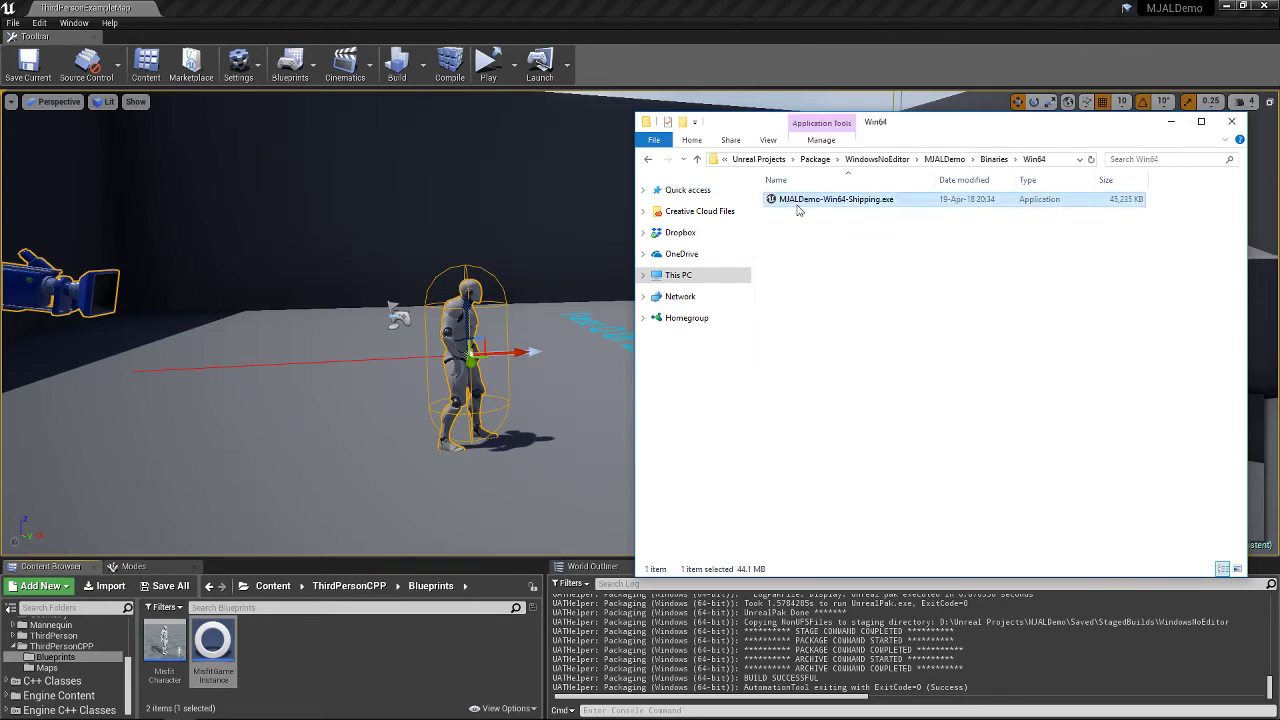
# Return to WindowsNoEditor, launch MJALDemo.exe and allow it access through the Windows firewall.
pyautogui.press('BackSpace')
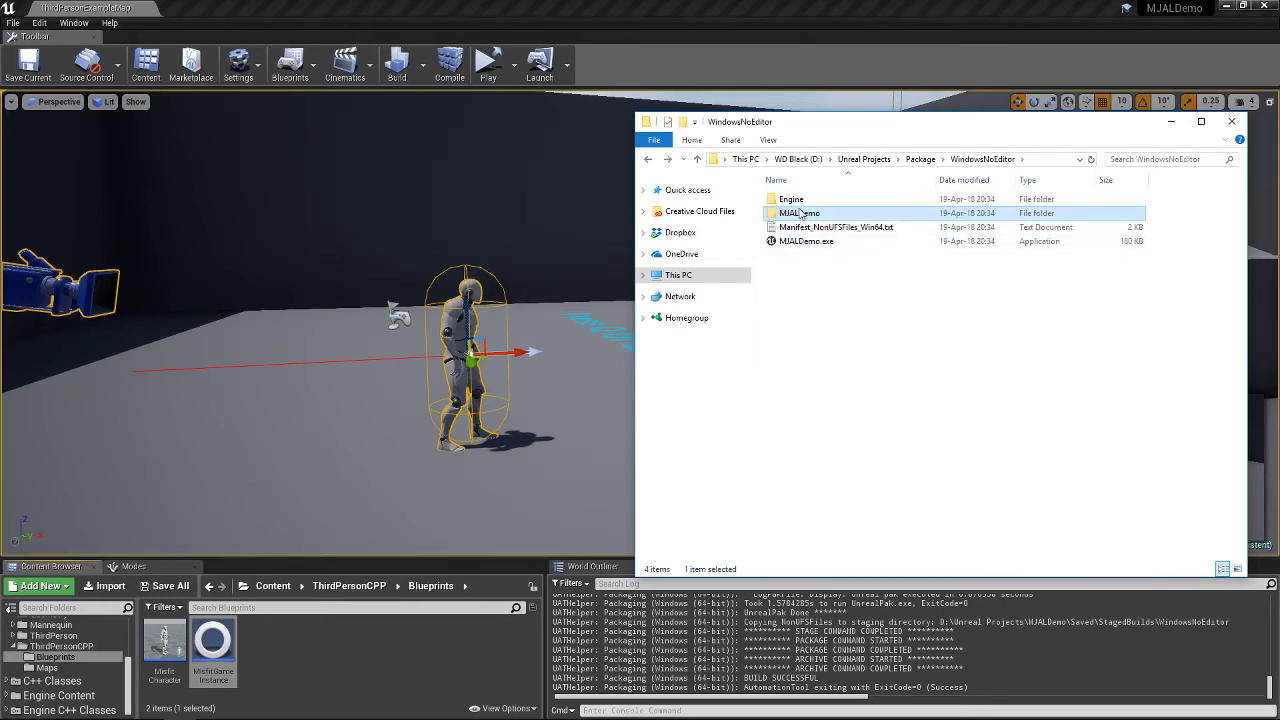
pyautogui.click(807, 242)
pyautogui.doubleClick(807, 242)
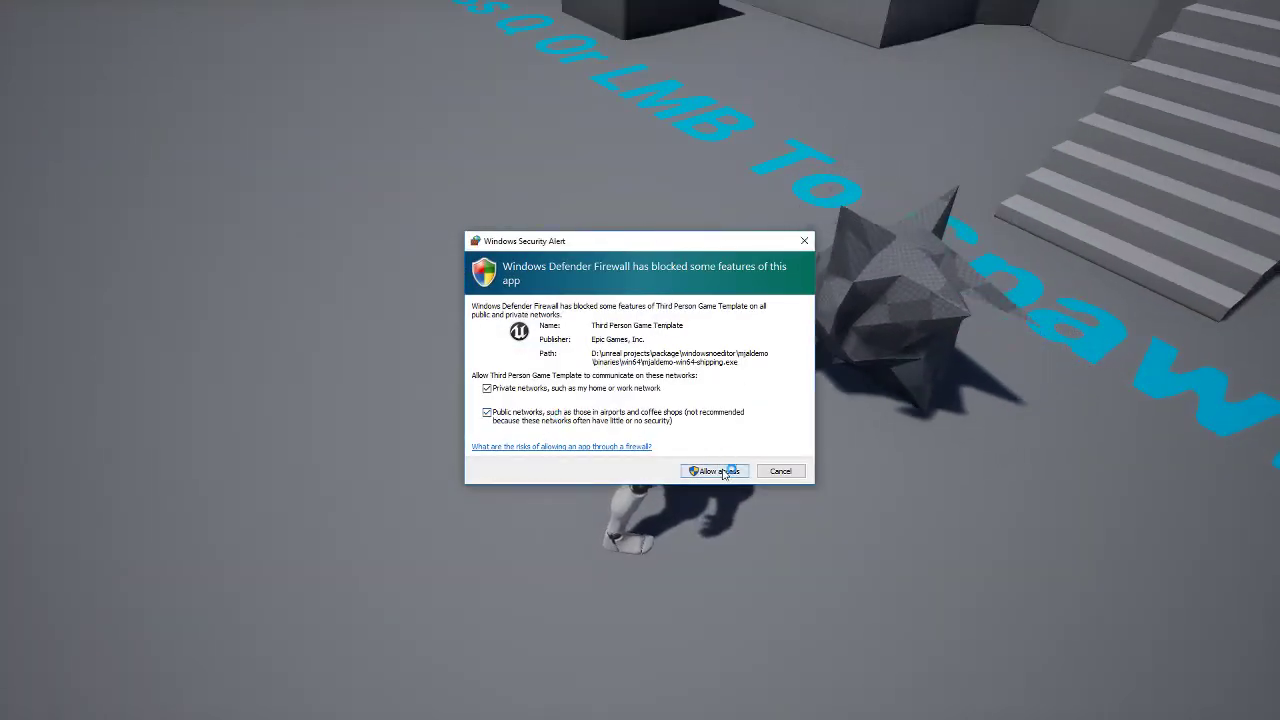
pyautogui.click(714, 470)
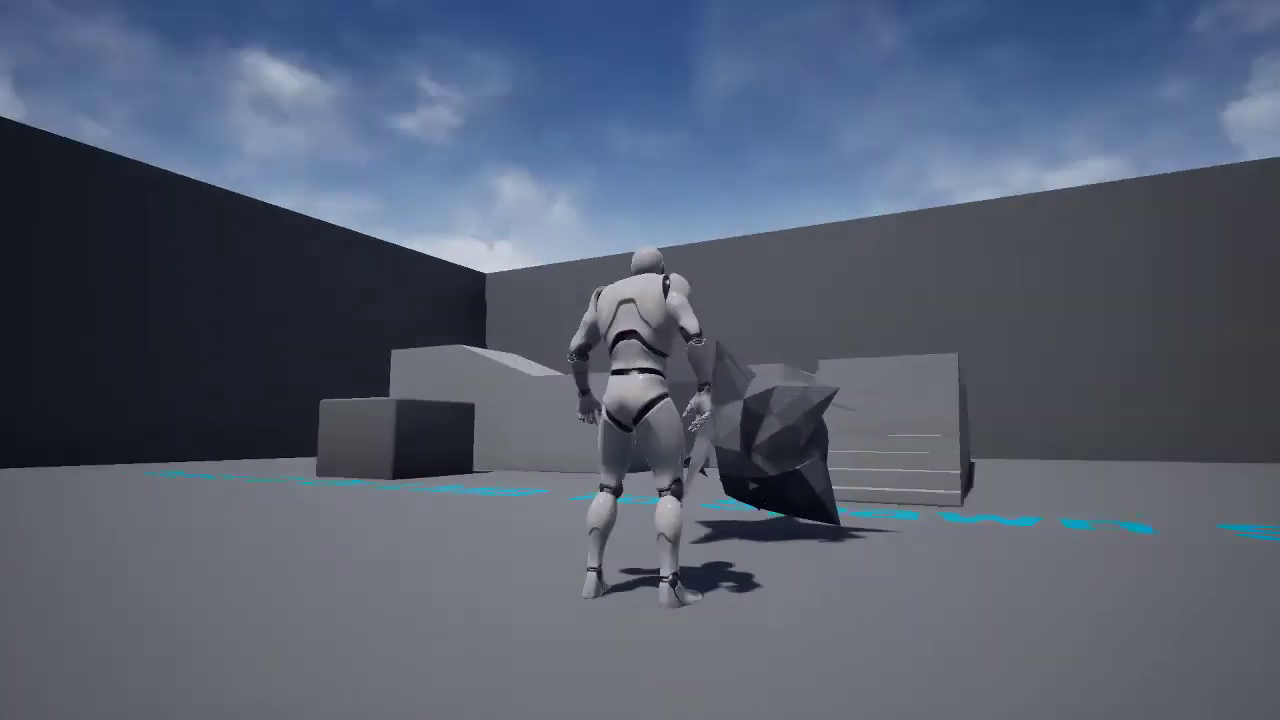
# Run the character around the level in the packaged game to test the dynamically loaded, spawned assets.
pyautogui.press('w')
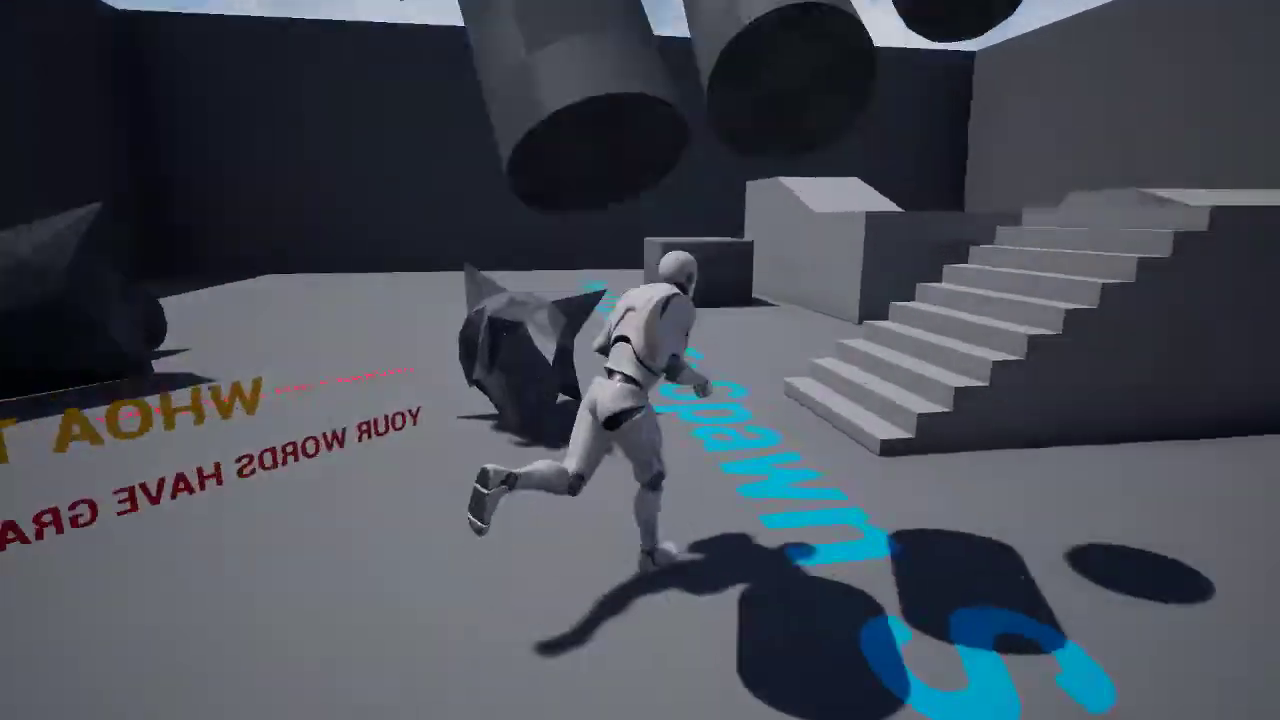
pyautogui.press('d')
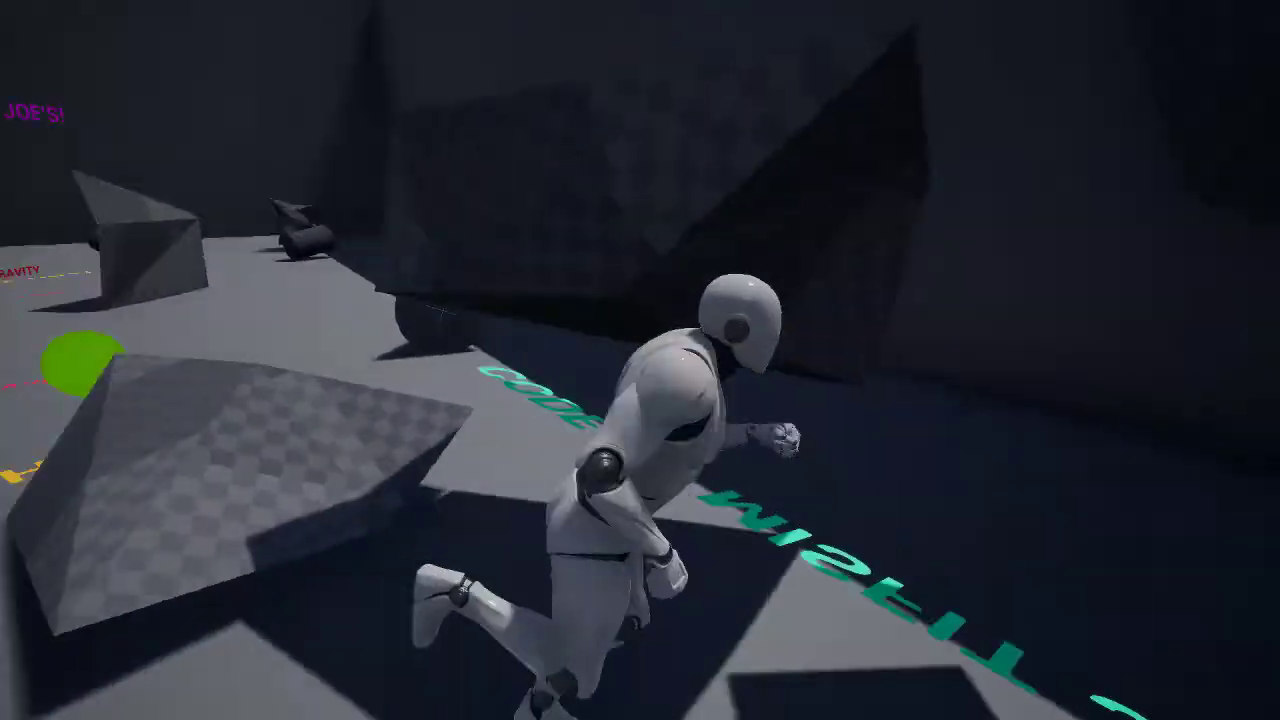
pyautogui.press('w')
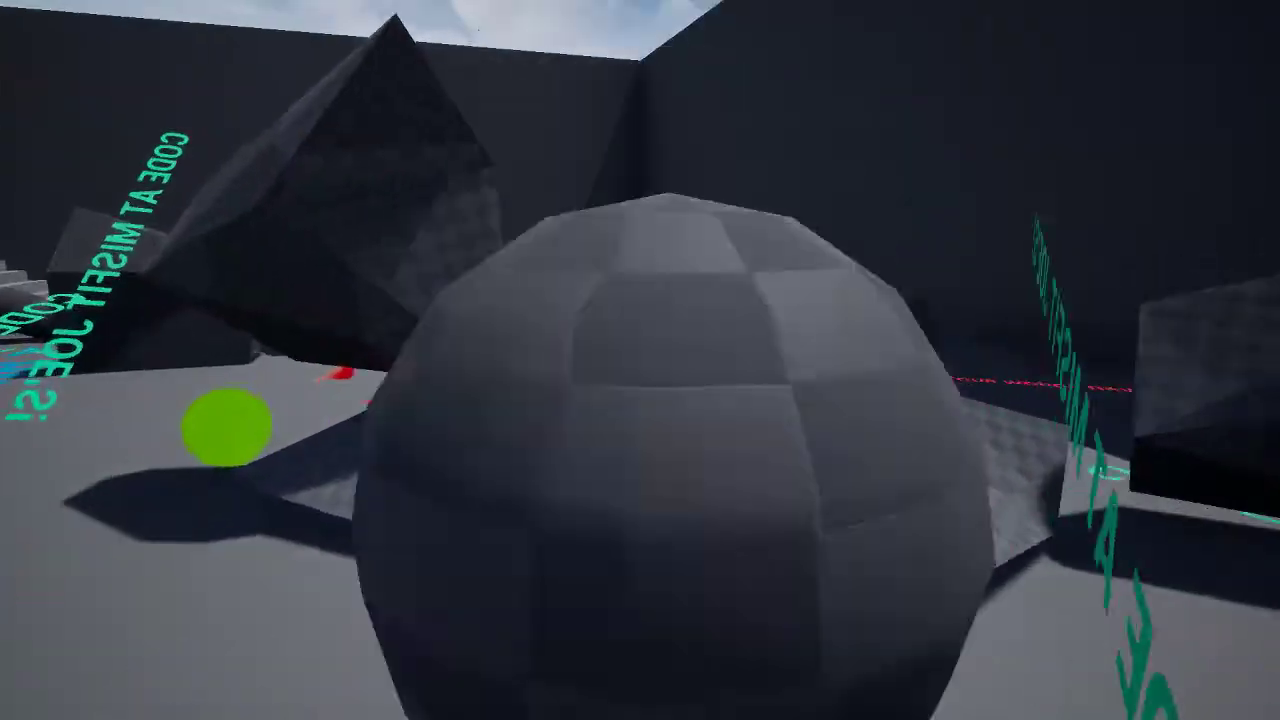